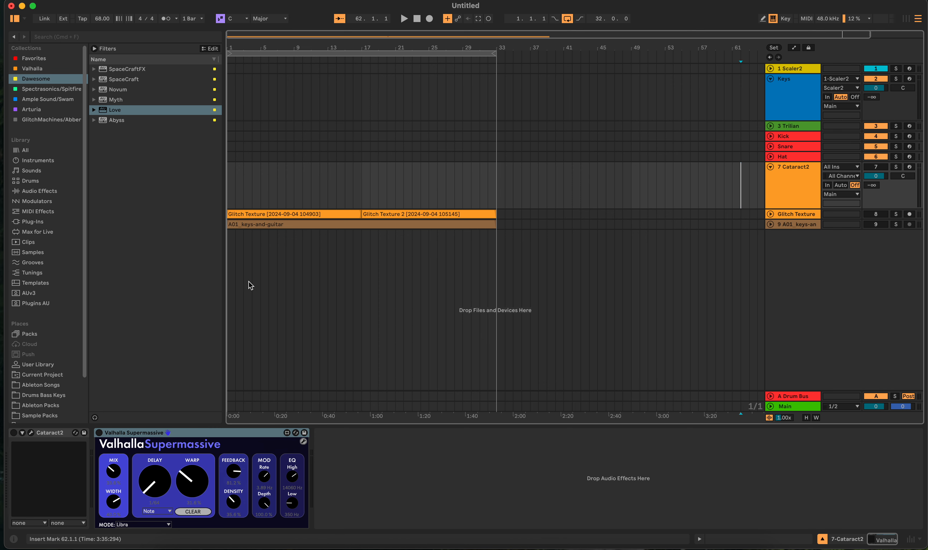
- Turn on the Cataract2 instrument and open its interface to show the Randomizer options
click(13, 432)
click(30, 432)
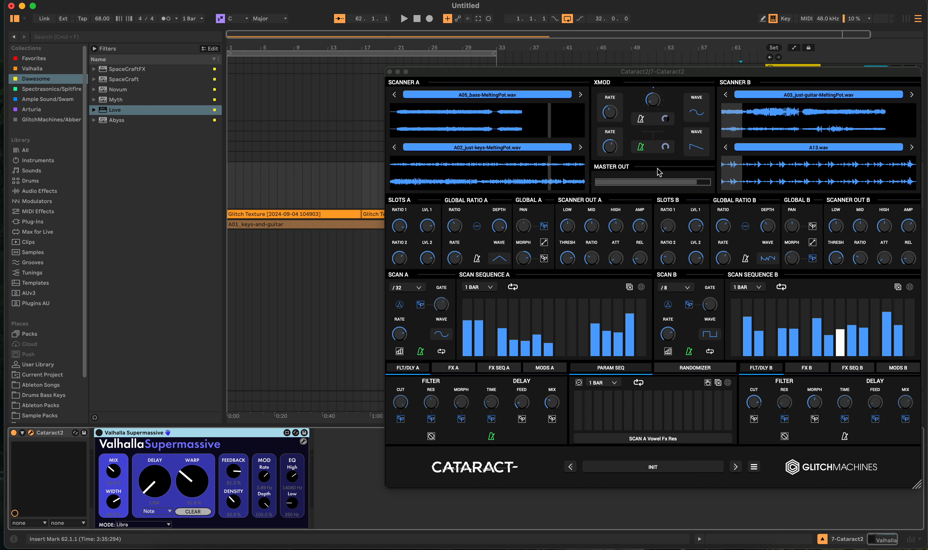
click(718, 368)
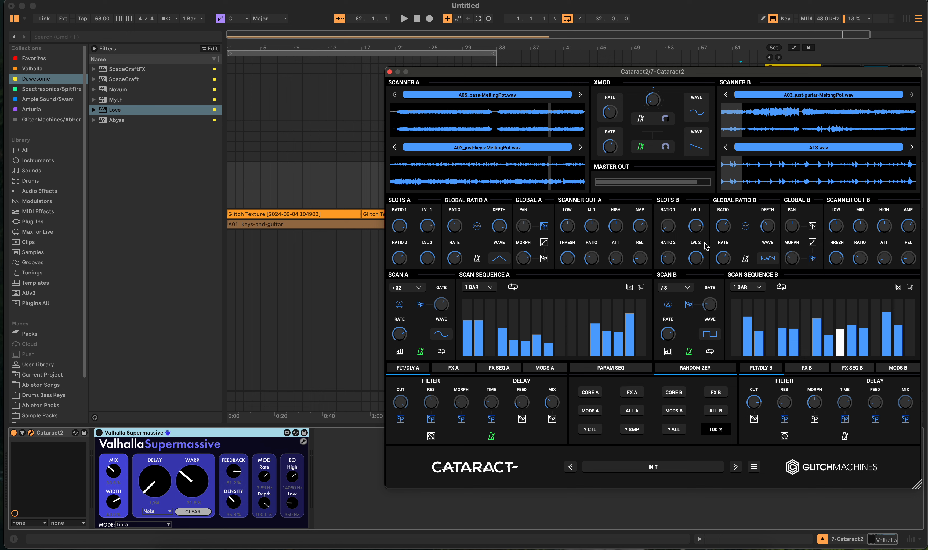
click(390, 72)
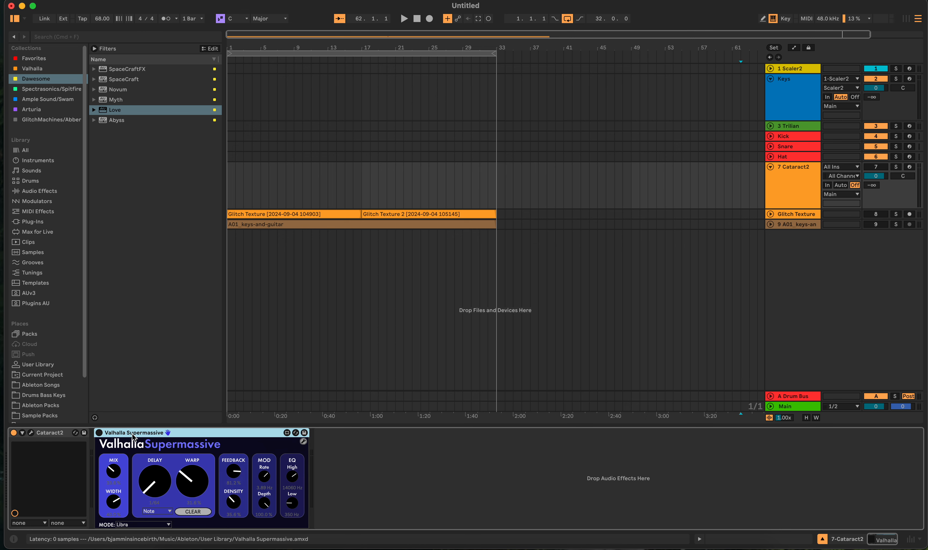
- Turn on Valhalla Supermassive, view its floating interface, and save its settings back to the device
click(99, 432)
click(300, 435)
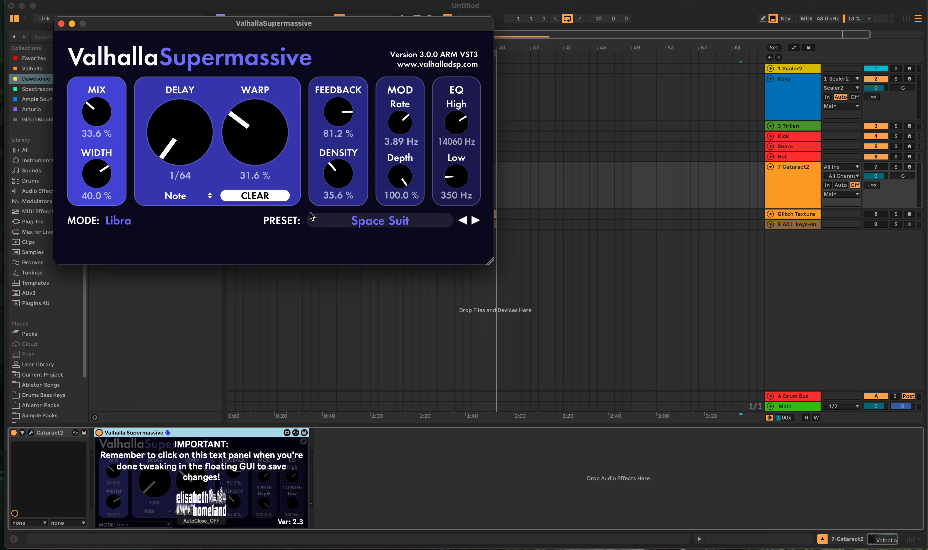
click(61, 23)
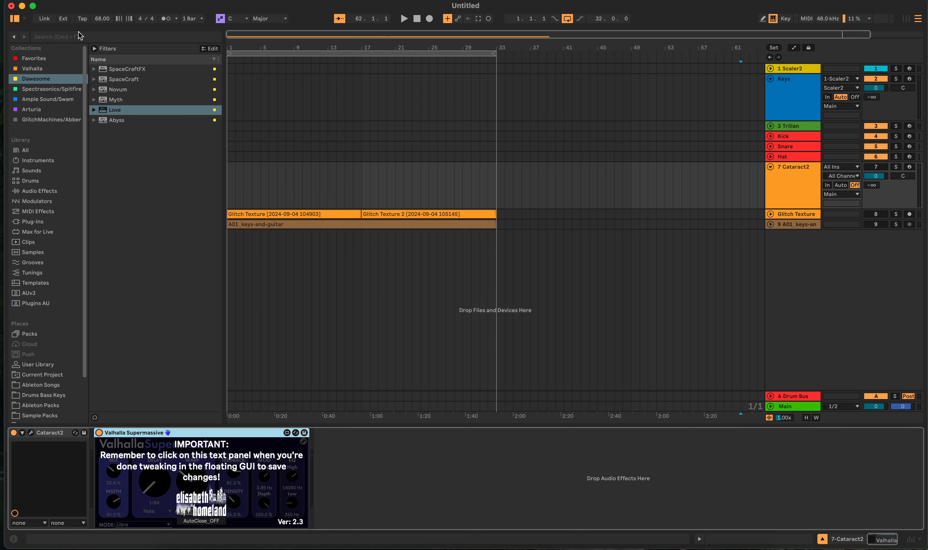
click(288, 452)
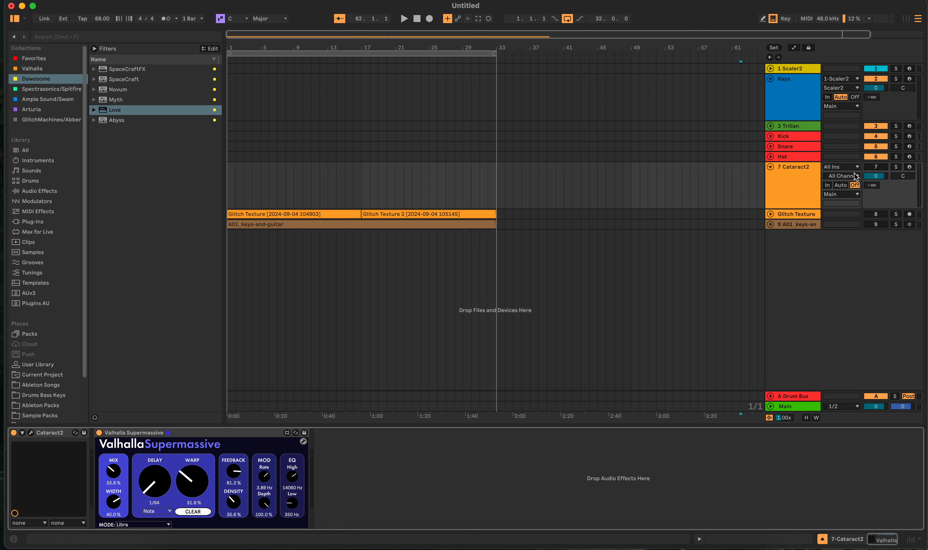
- Collapse the Cataract2 track, then expand and activate the Glitch Texture track
click(770, 167)
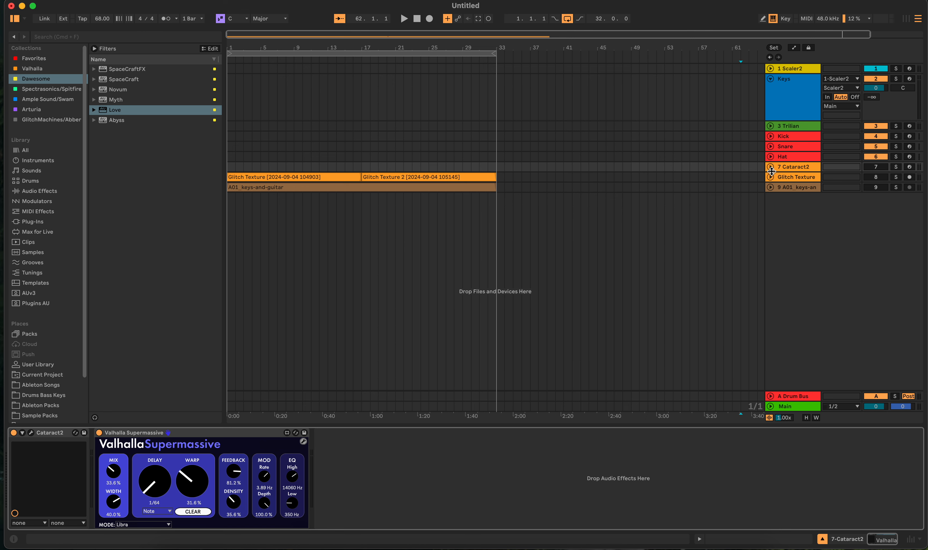
click(770, 177)
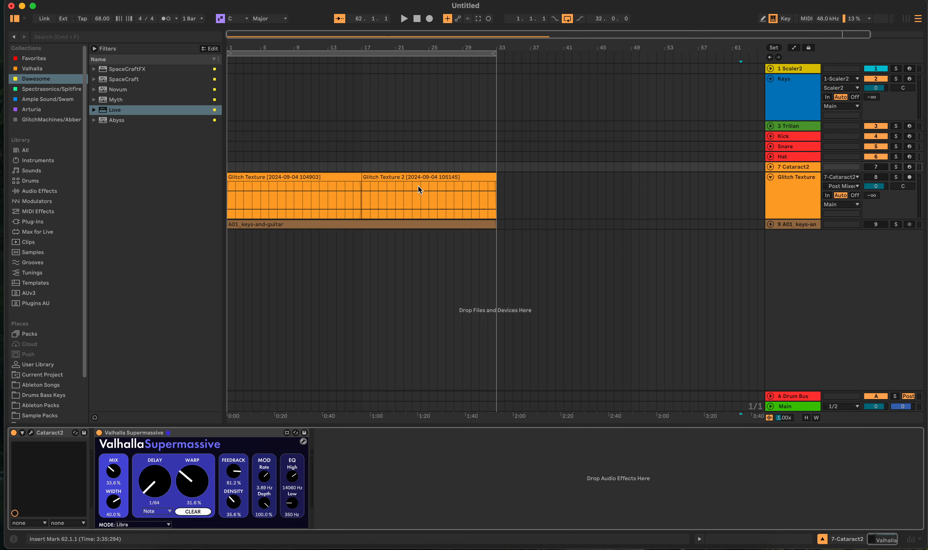
click(875, 179)
click(875, 179)
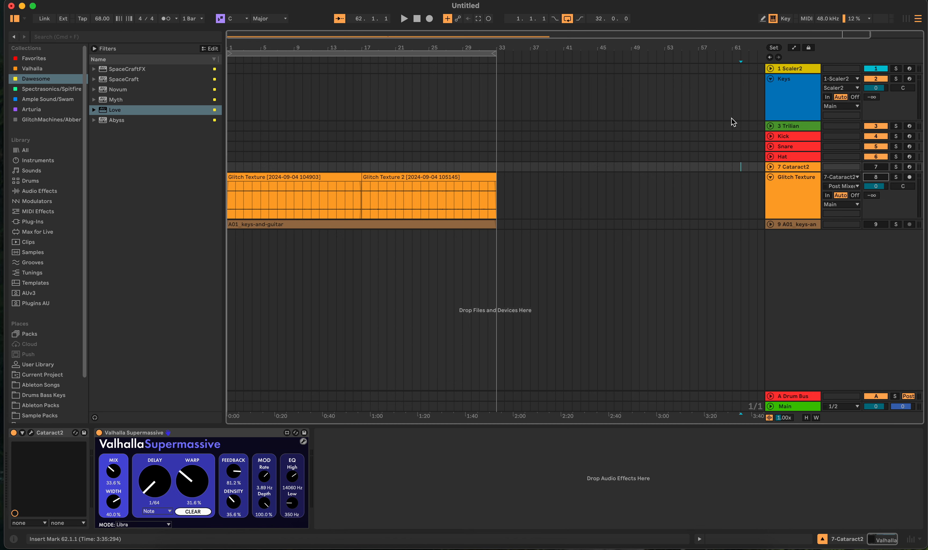
click(873, 177)
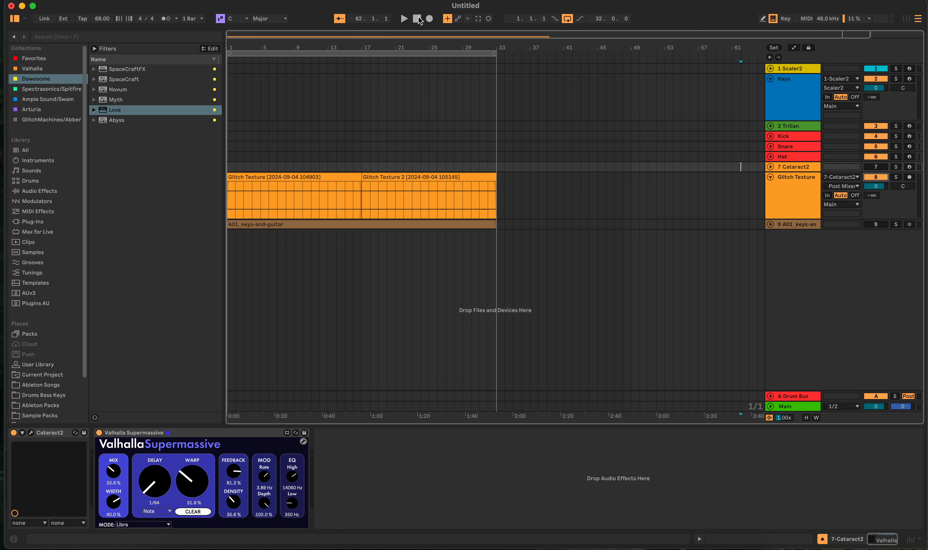
- Play the first Glitch Texture clip, audition Glitch Texture 2 from bar 17, and return the stopped transport to the start
click(403, 19)
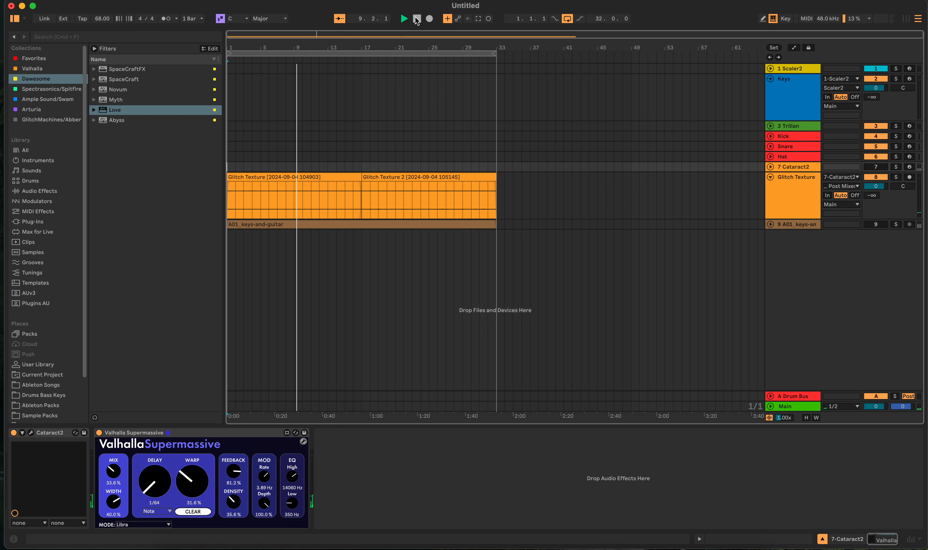
click(371, 177)
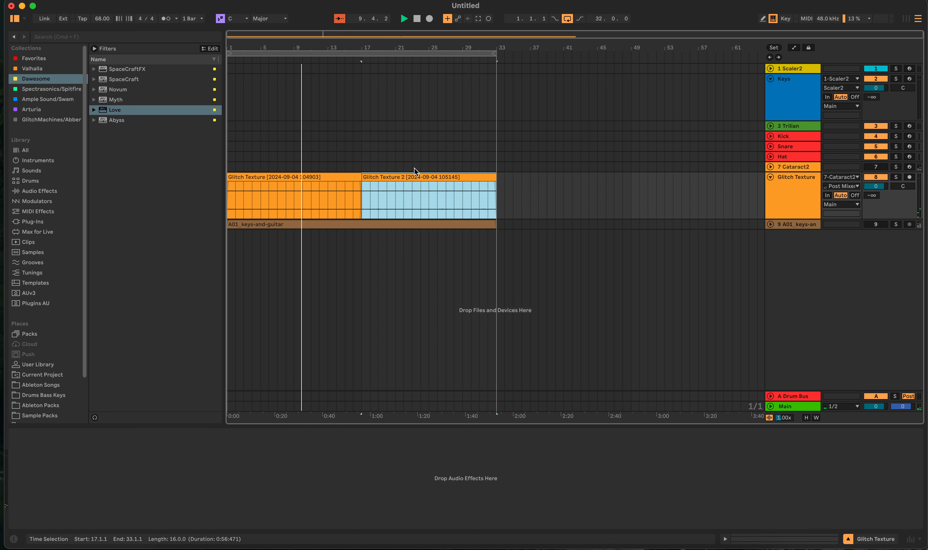
key(space)
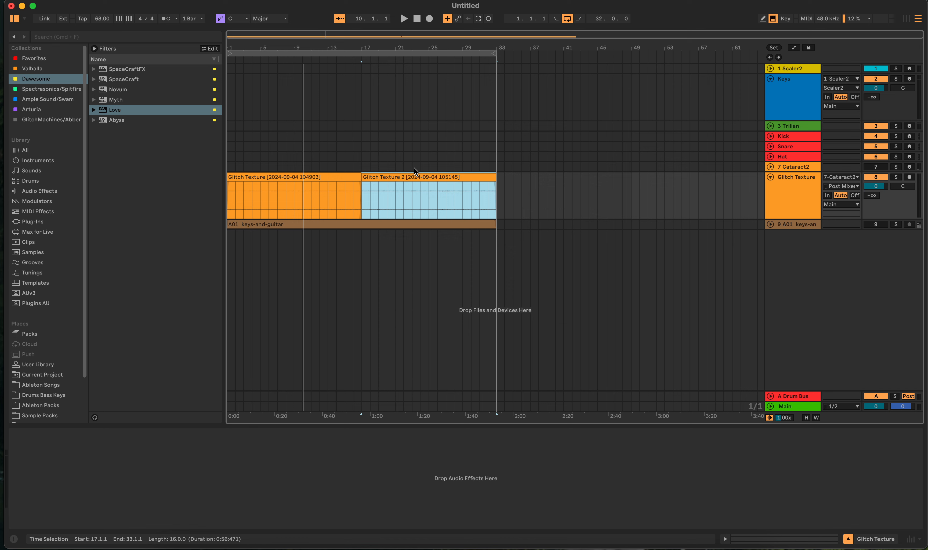
key(space)
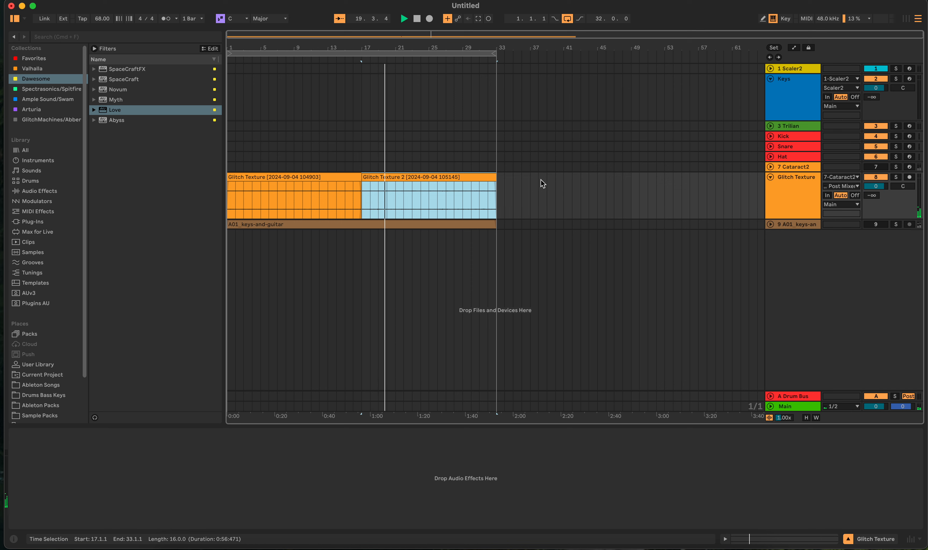
click(418, 19)
click(419, 18)
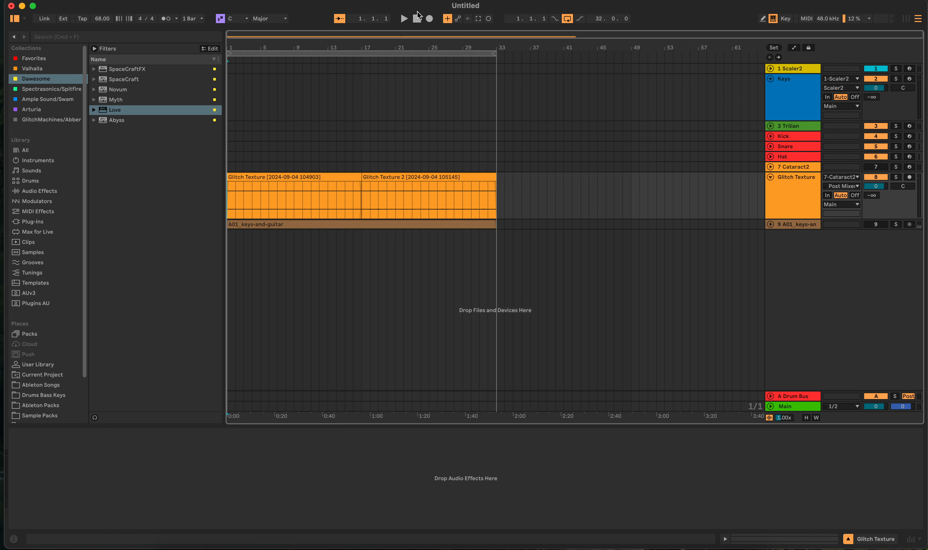
click(418, 17)
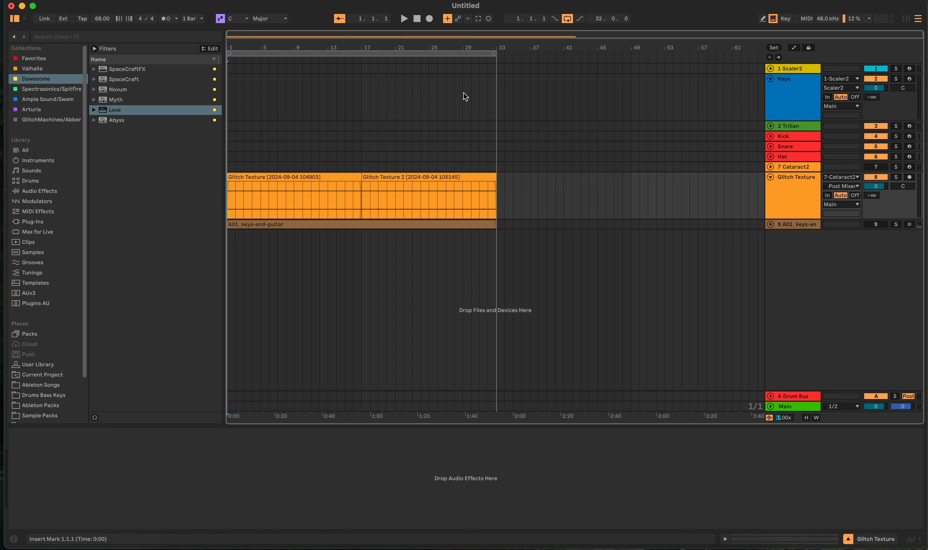
- View the Glitch Texture 2 clip's sample and warp settings, and return to the device view
double_click(434, 179)
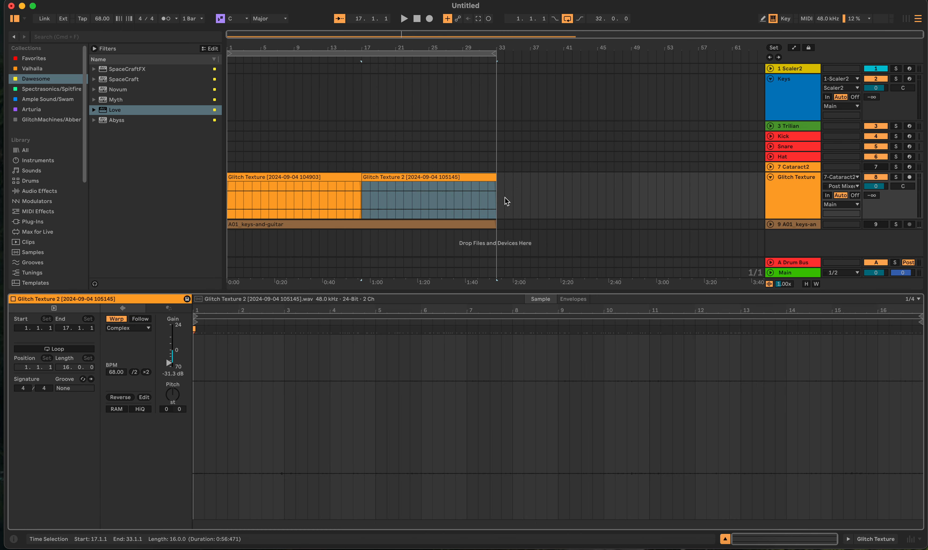
key(shift+Tab)
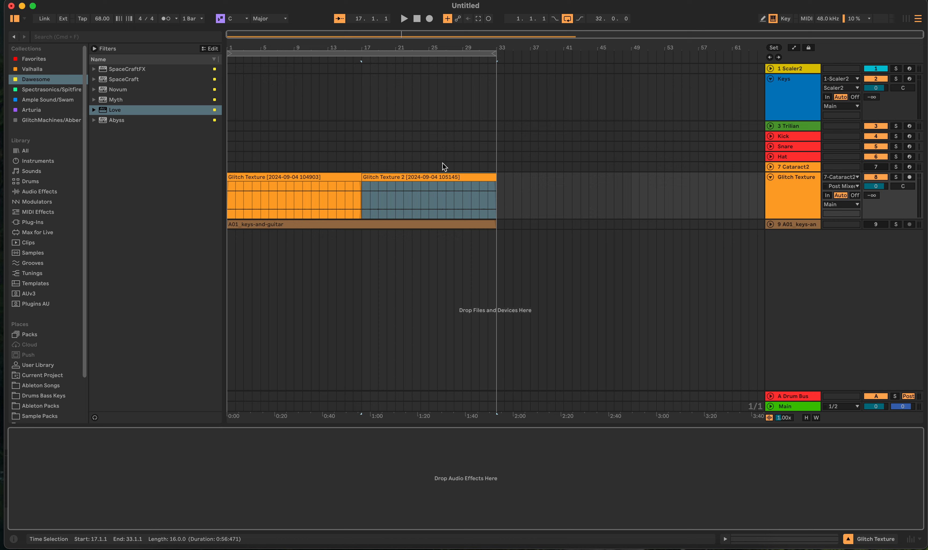
- Collapse the Glitch Texture track, expand the A01_keys-and-guitar track, and examine its clip's sample settings and Reverse command
click(770, 177)
click(770, 187)
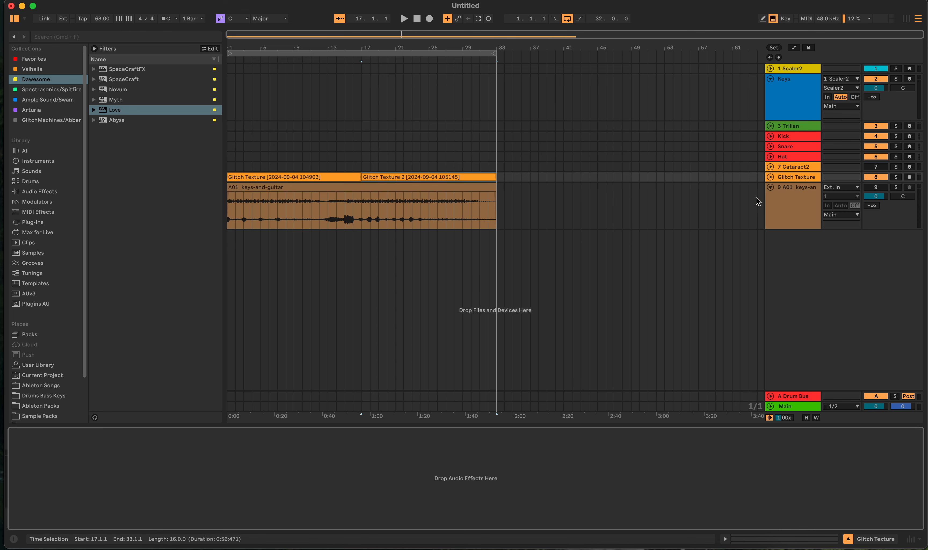
double_click(355, 190)
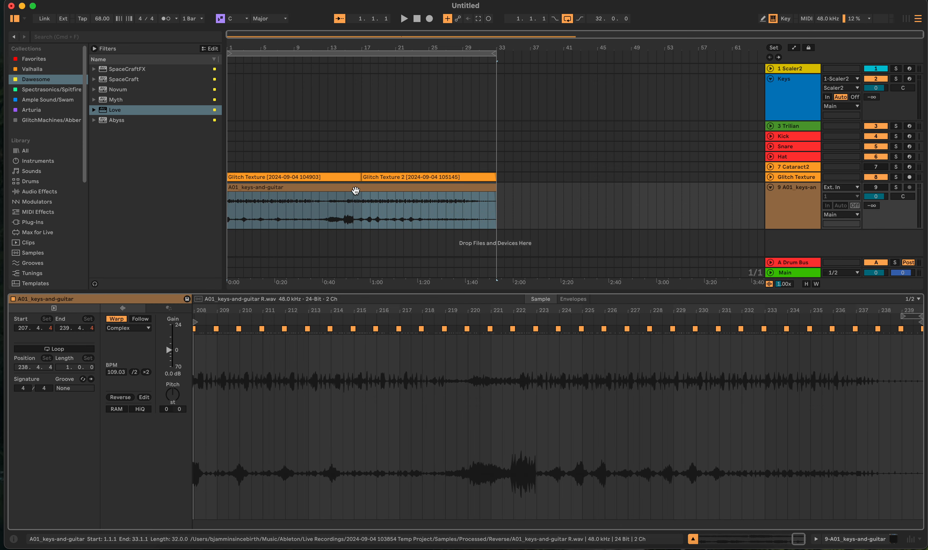
right_click(356, 190)
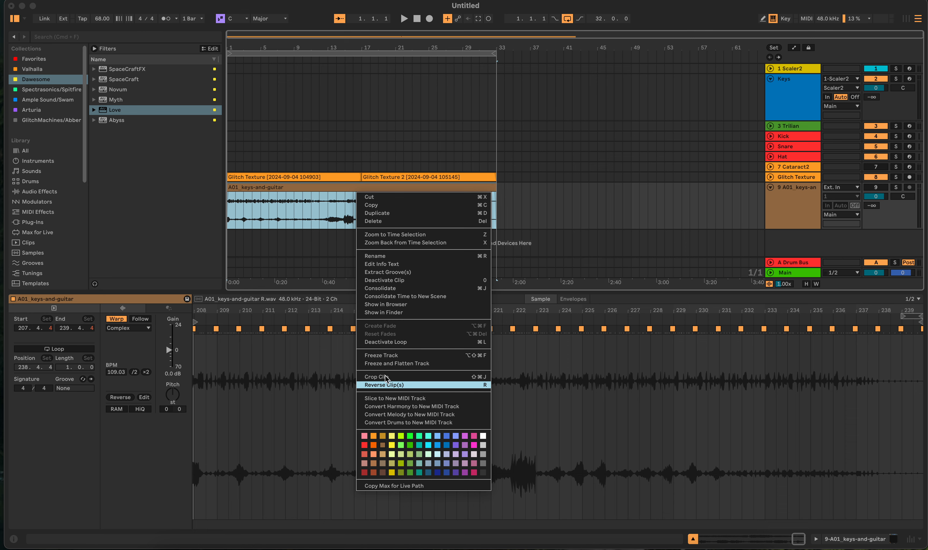
click(373, 385)
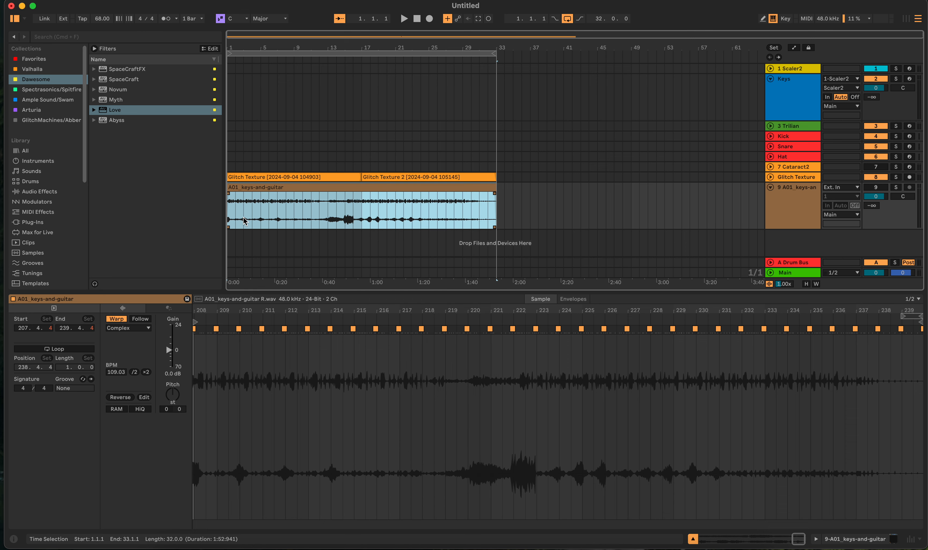
key(shift+Tab)
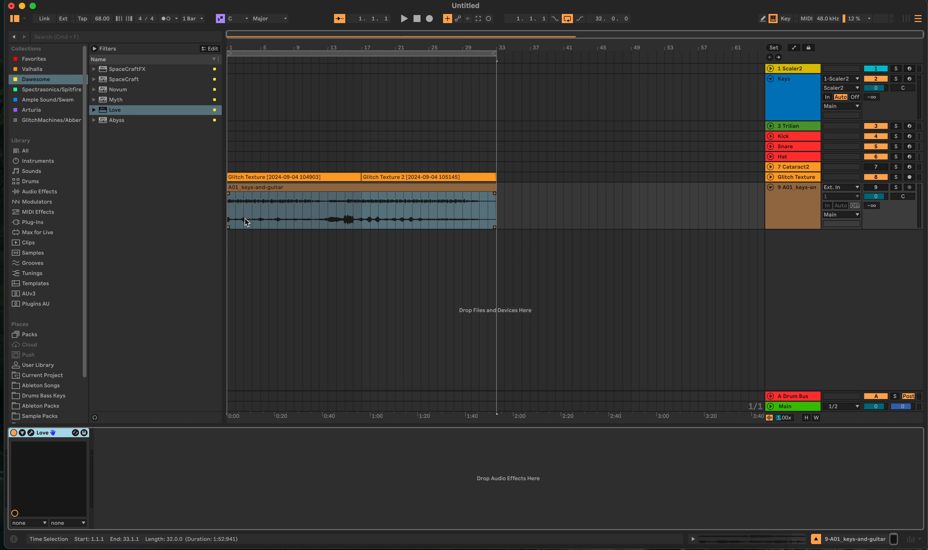
- Select the beat from 1.2.1 to 1.3.1 in the A01_keys-and-guitar clip and insert a new audio track below it
scroll(245, 218, up, 10)
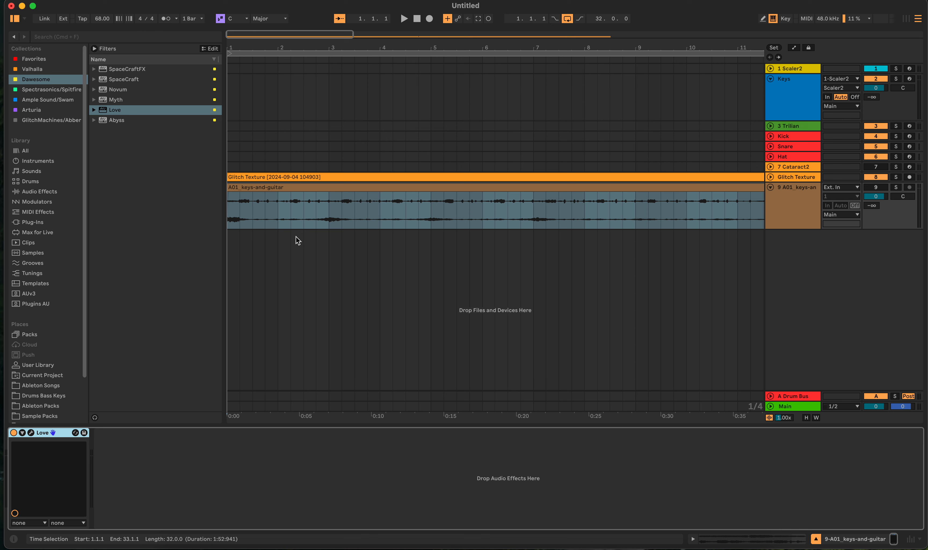
drag(240, 215, 258, 217)
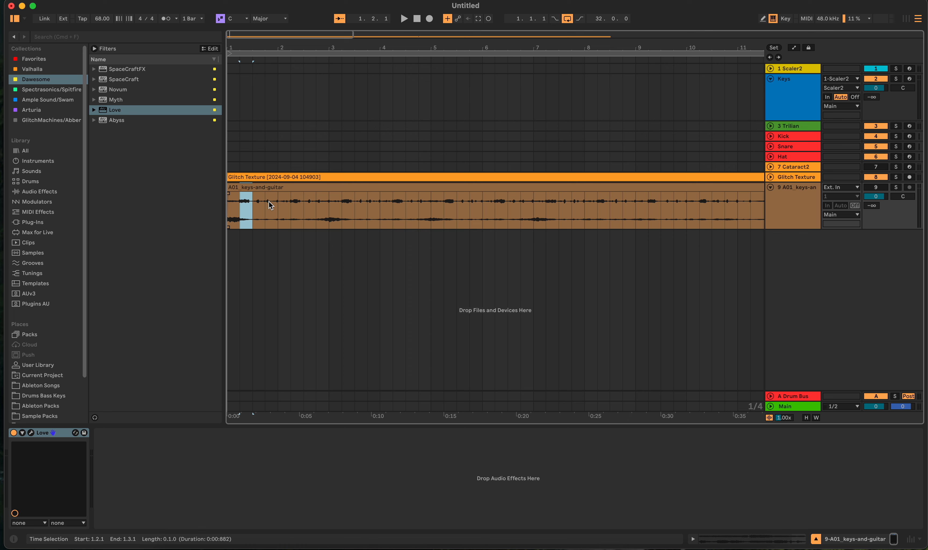
right_click(788, 251)
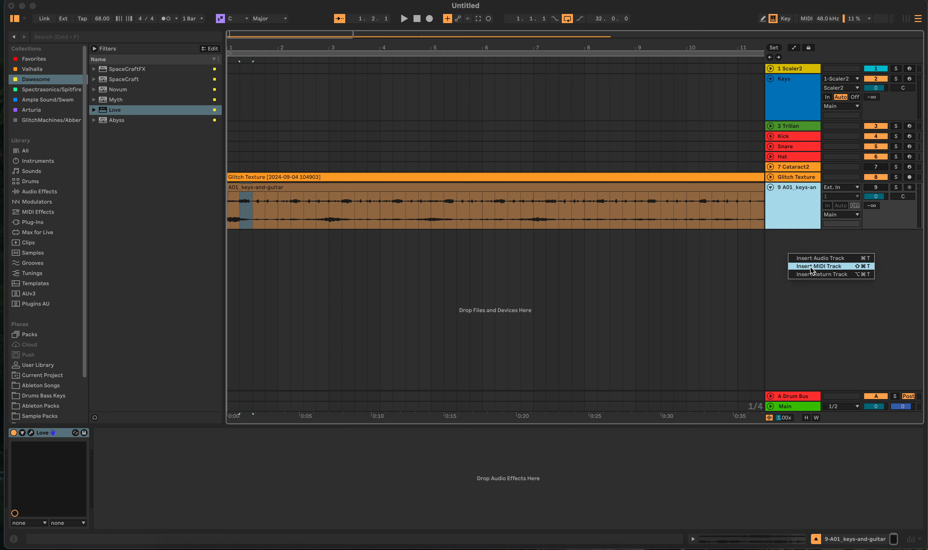
click(797, 258)
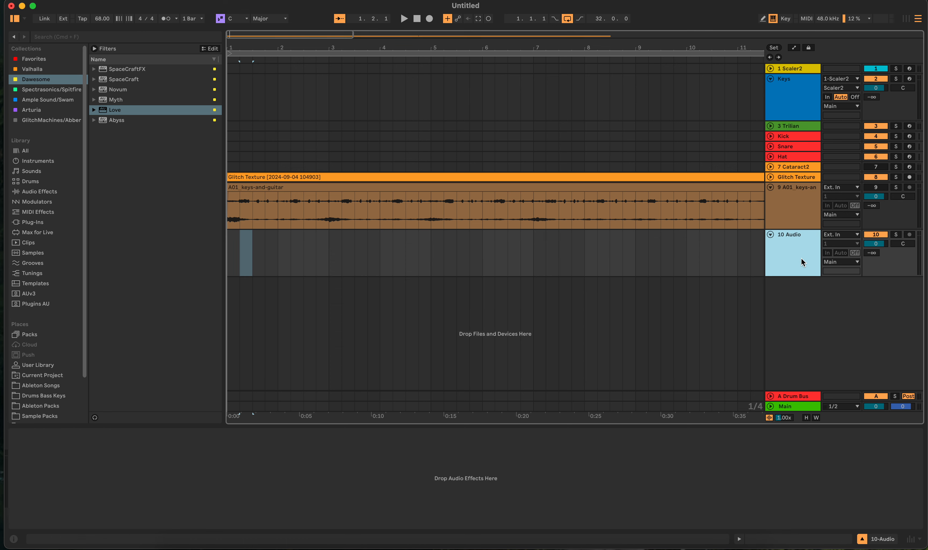
- Delete the new audio track and undo the deletion of the A01_keys-and-guitar track
right_click(801, 259)
click(779, 248)
key(Delete)
key(Delete)
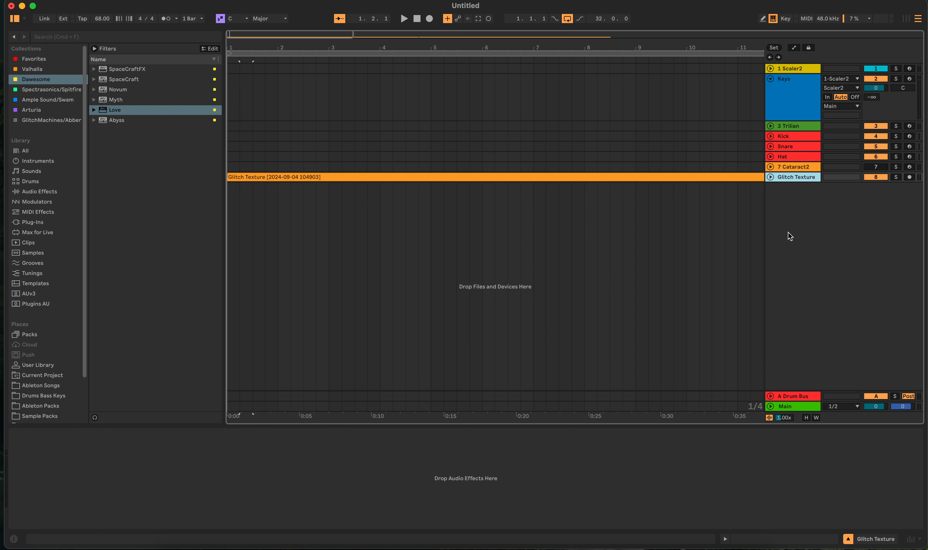
key(super+z)
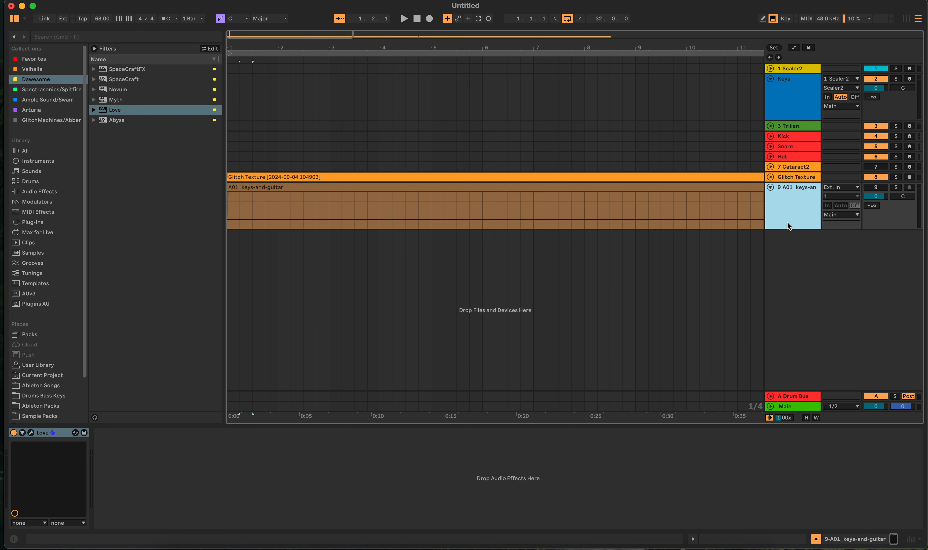
- Select the whole A01_keys-and-guitar clip and look through the kits in the Drums Bass Keys folder
click(673, 226)
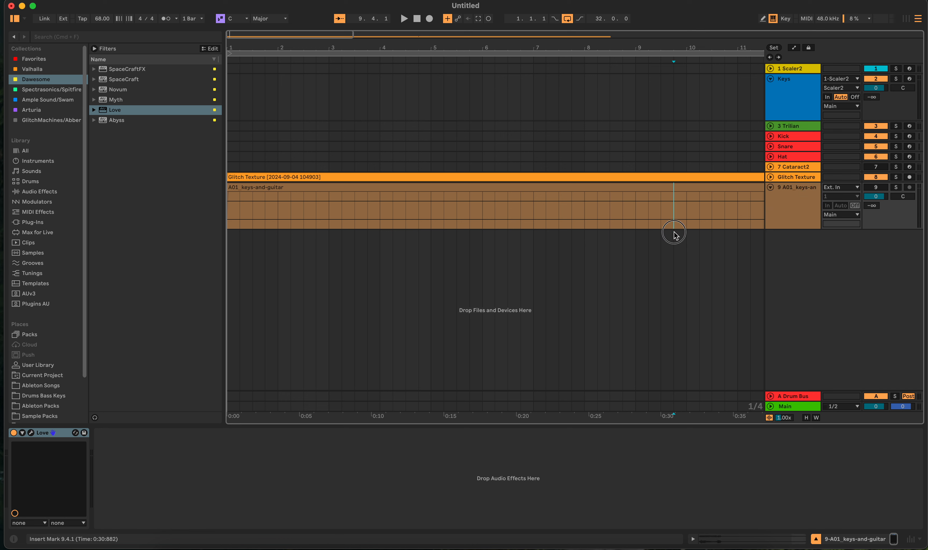
click(363, 185)
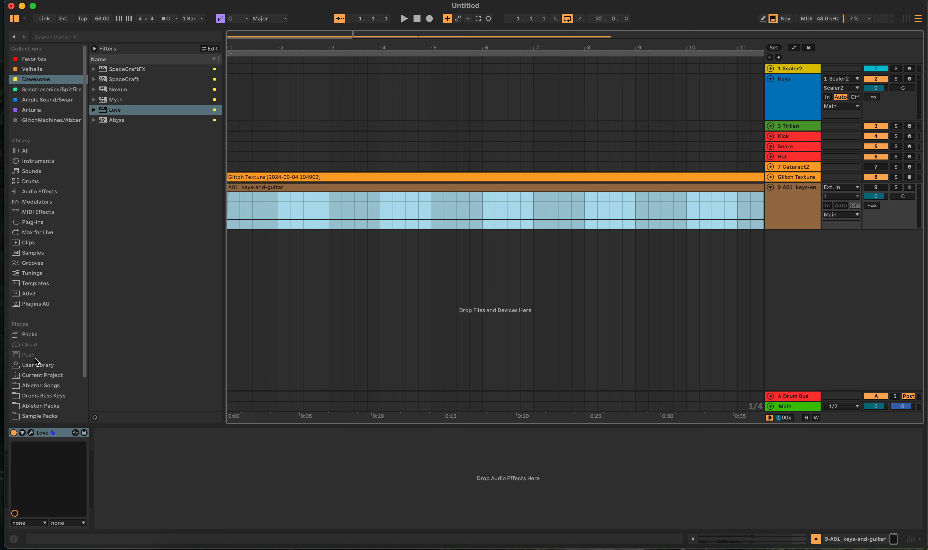
scroll(34, 358, down, 5)
click(22, 347)
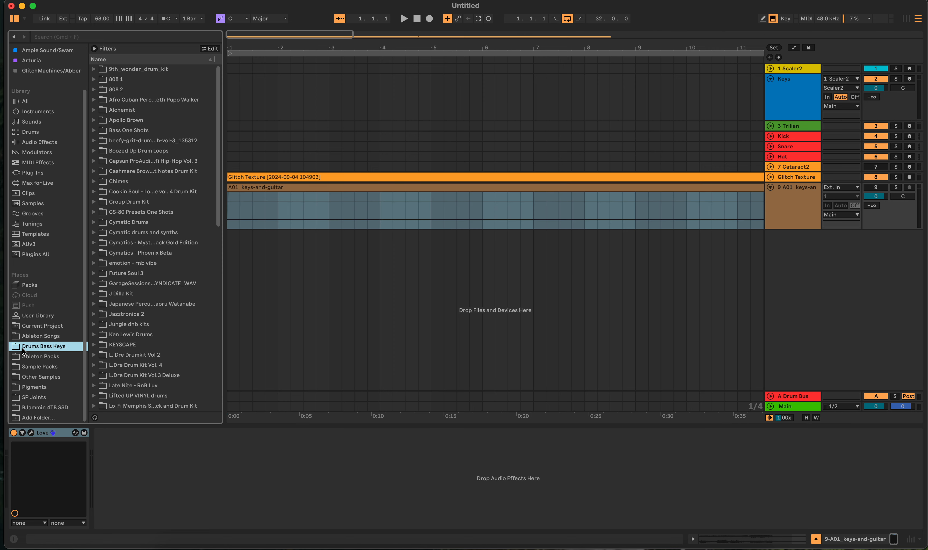
scroll(140, 277, down, 15)
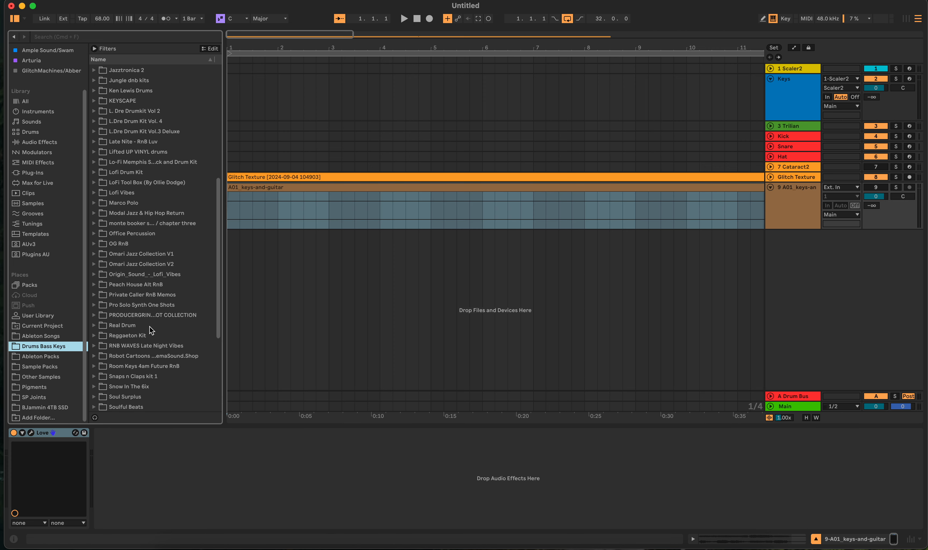
scroll(151, 327, up, 15)
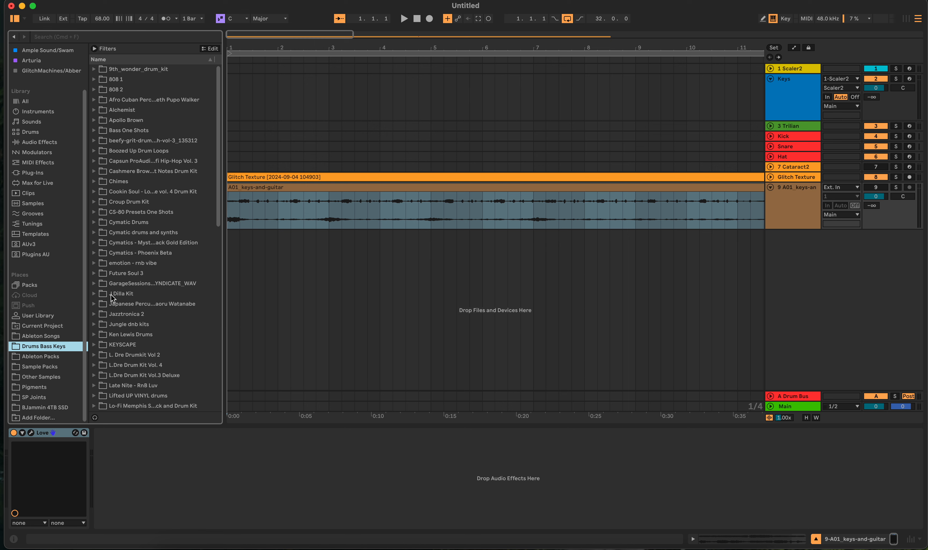
click(283, 226)
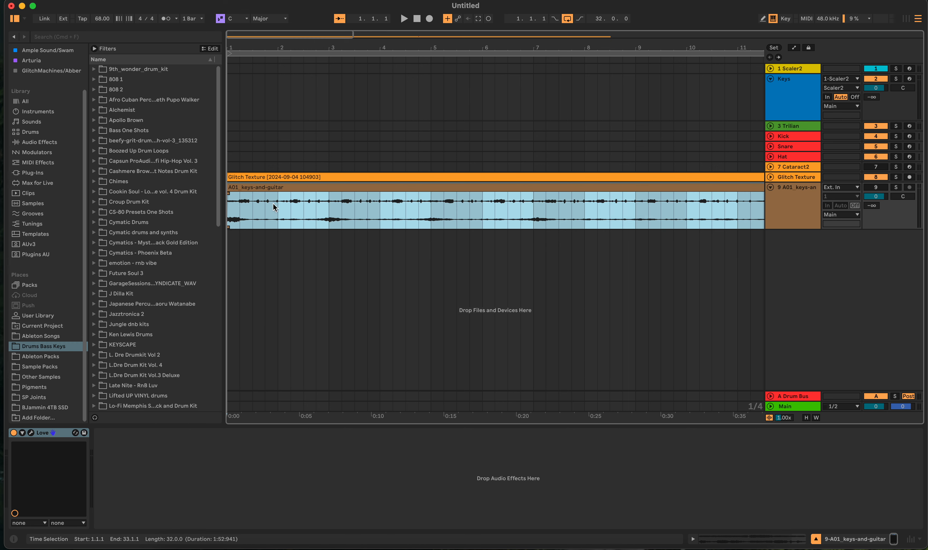
- Duplicate the A01_keys-and-guitar track and delete the single beats at 1.2.1 and 2.1.1 from the original track's clip
right_click(796, 207)
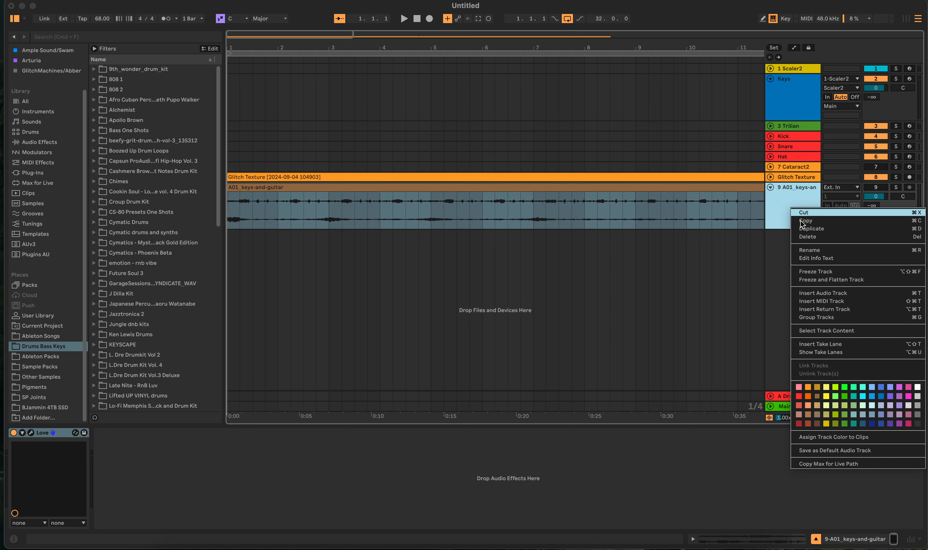
click(819, 228)
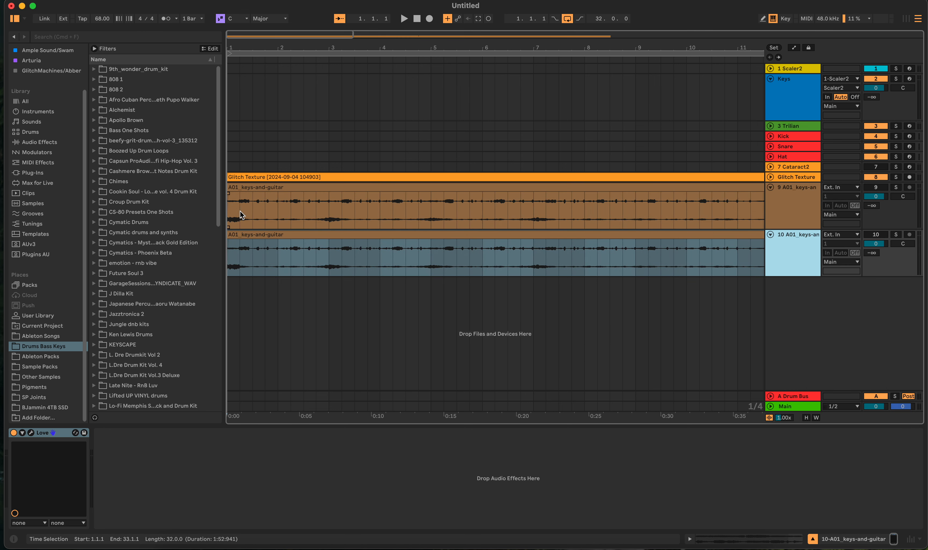
drag(241, 214, 292, 210)
key(Delete)
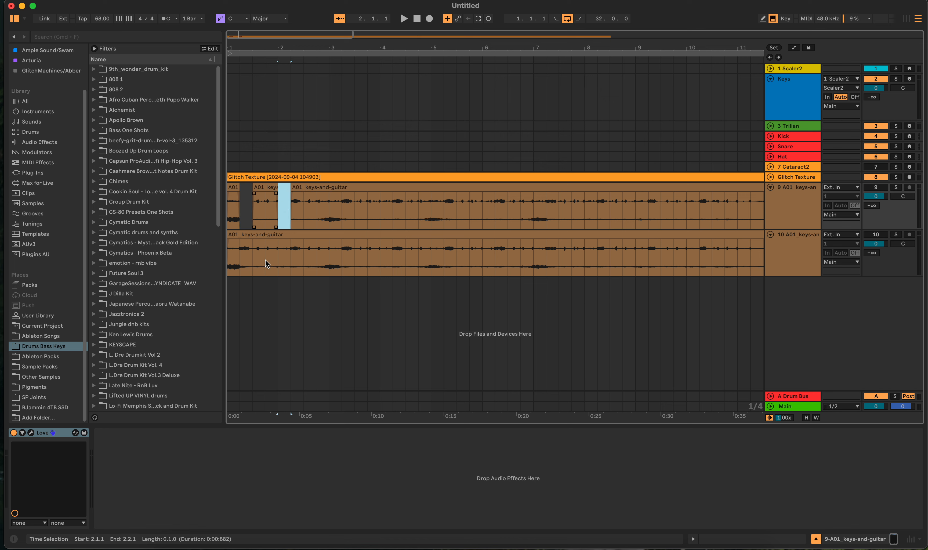
- Move single beats from the duplicate track into the original track's gaps at 1.2.1 and 2.1.1
drag(255, 258, 265, 257)
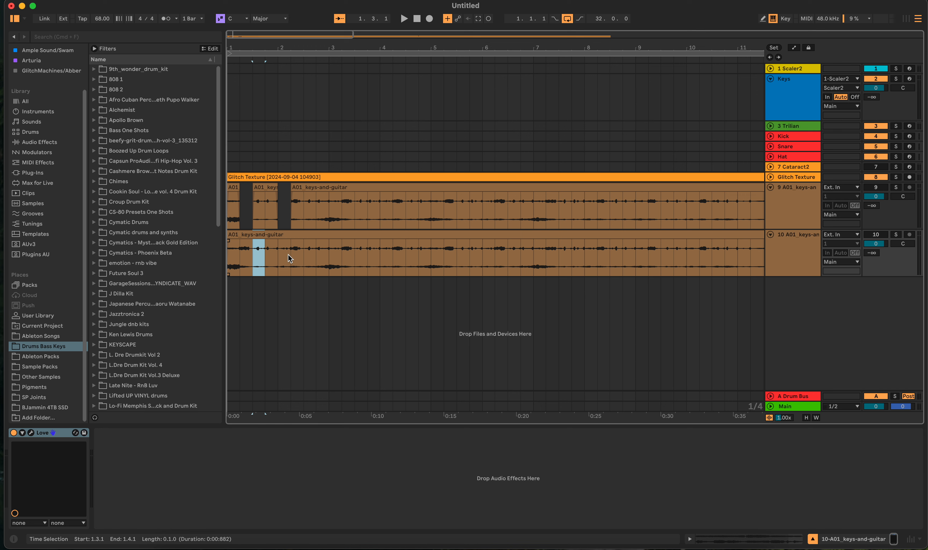
drag(290, 257, 251, 200)
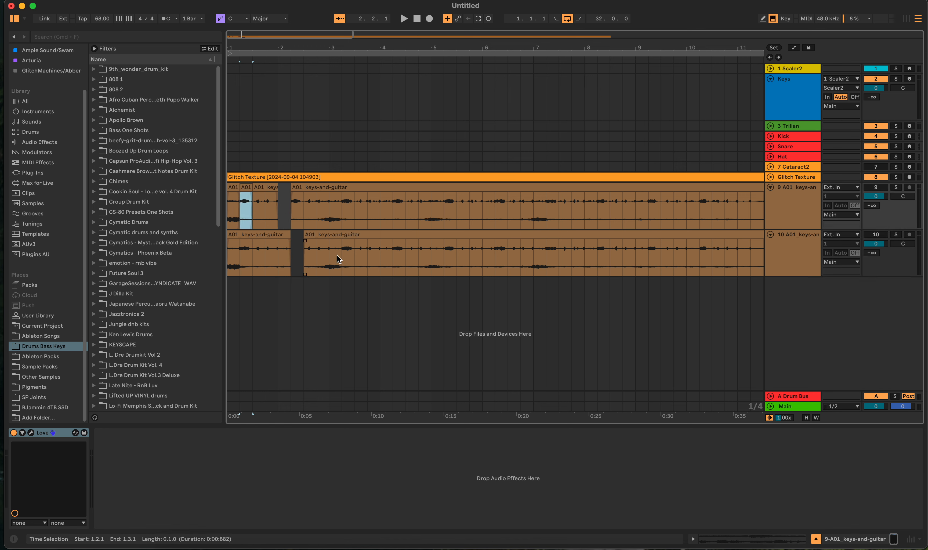
drag(341, 258, 288, 196)
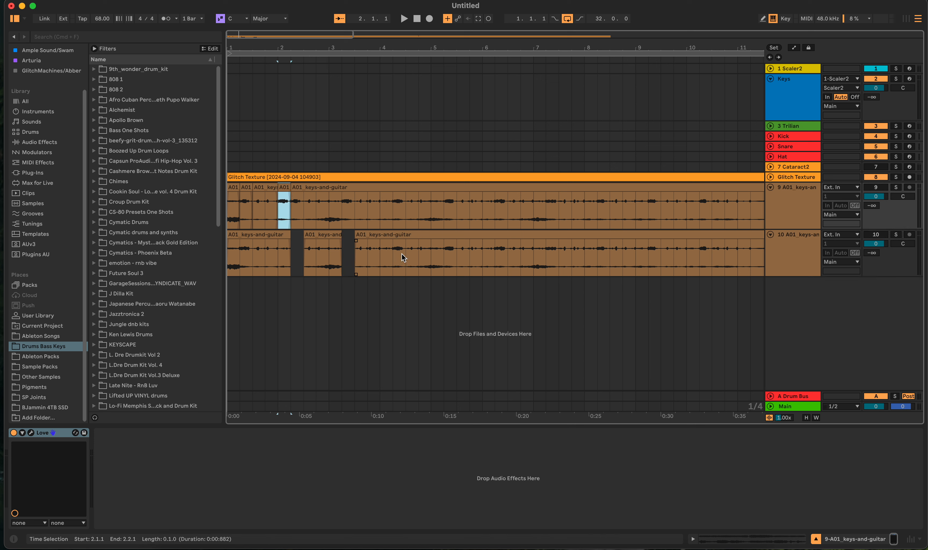
- Move further single beats from the duplicate track onto the original track between 3.1.1 and 7.3.1
drag(405, 258, 337, 205)
drag(444, 263, 381, 203)
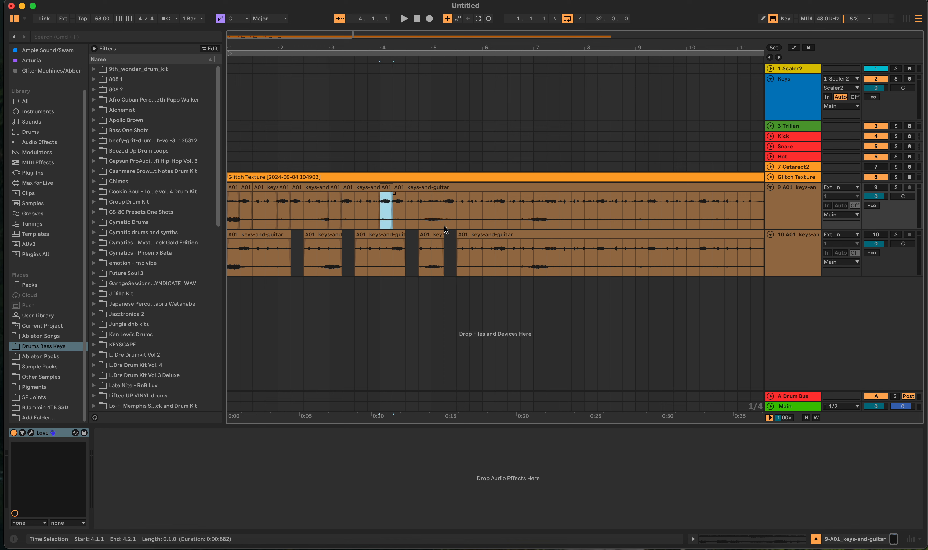
click(483, 253)
drag(483, 255, 451, 205)
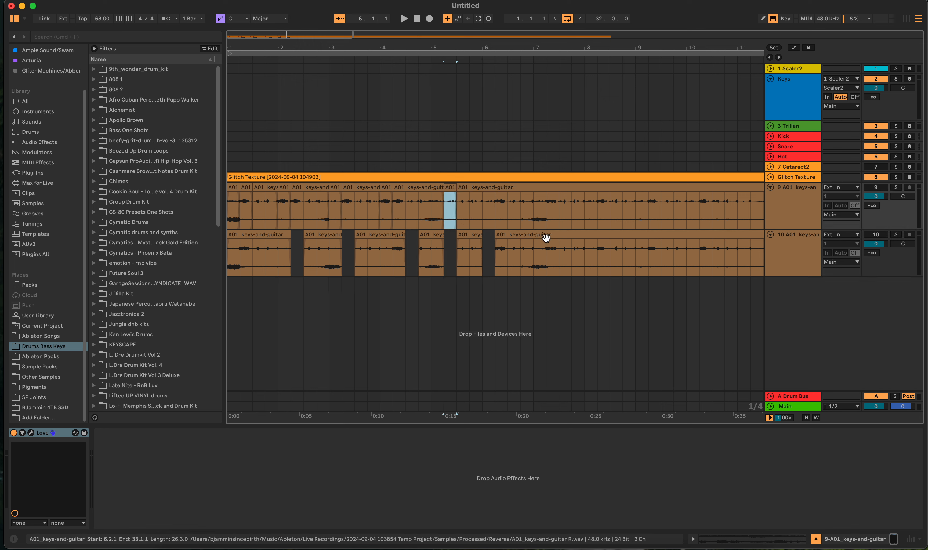
drag(546, 244, 508, 213)
drag(585, 251, 564, 203)
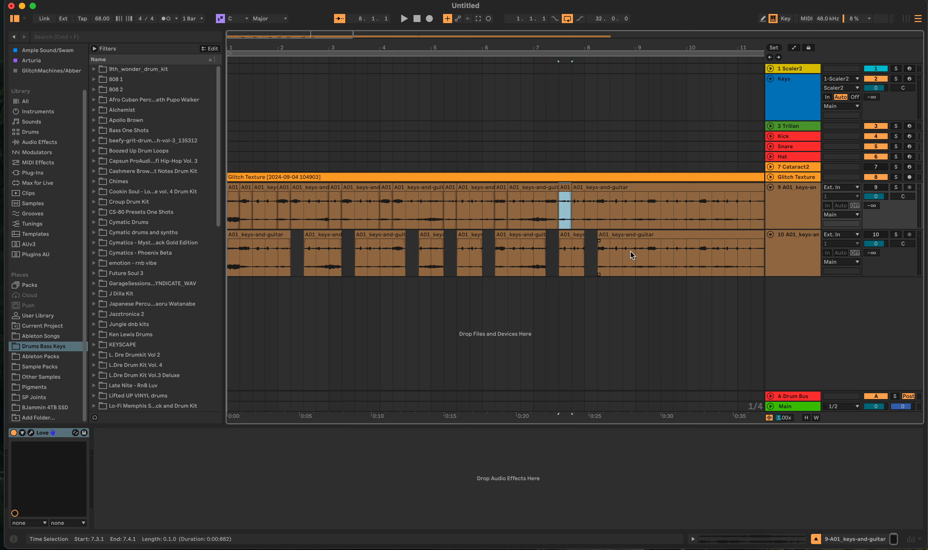
- Move single beats from the duplicate track onto the original track, including at 8.3.1, 10.3.1 and 4.3.1
drag(638, 252, 619, 209)
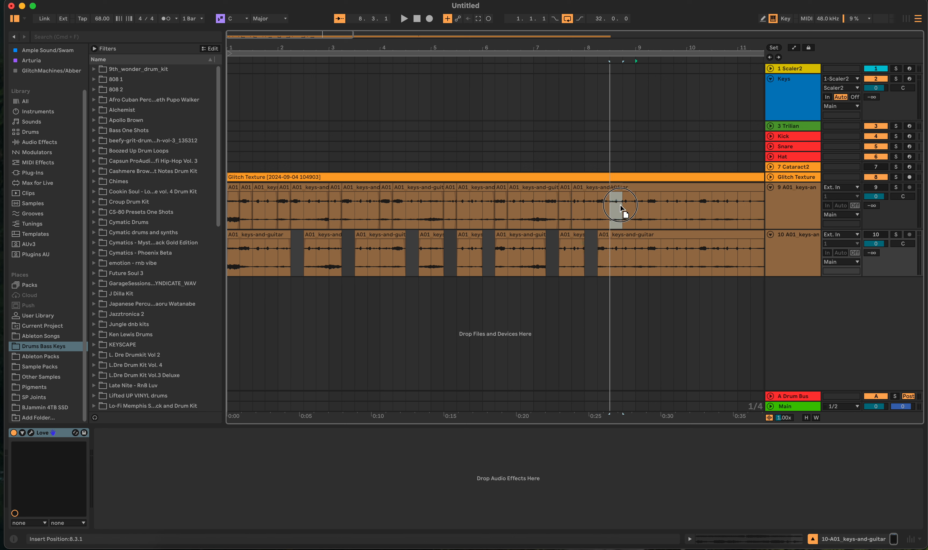
drag(674, 249, 718, 209)
click(706, 248)
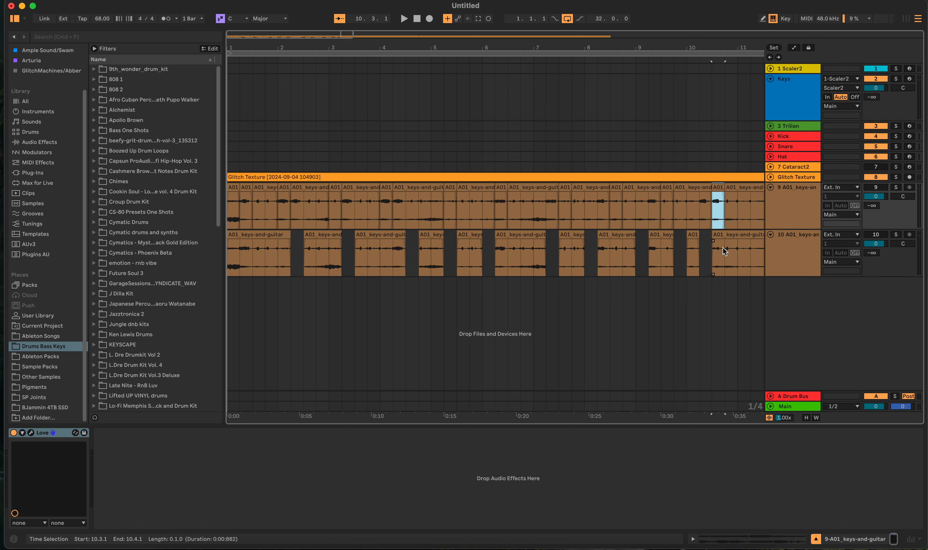
drag(737, 252, 410, 209)
- Move single beats from the duplicate track onto the original at 12.3.1, 11.3.1, 13.2.1, 13.4.1, 14.3.1 and 15.3.1
scroll(548, 218, right, 10)
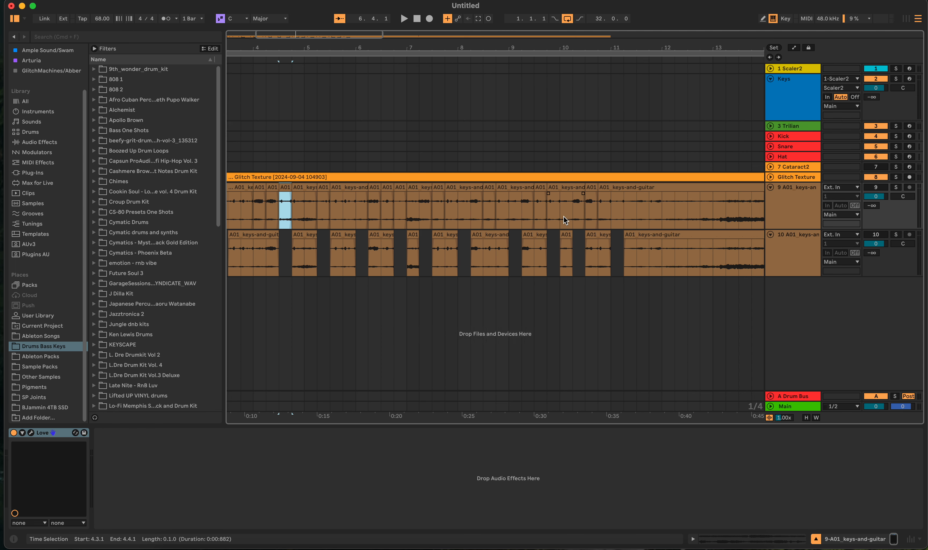
drag(558, 254, 530, 223)
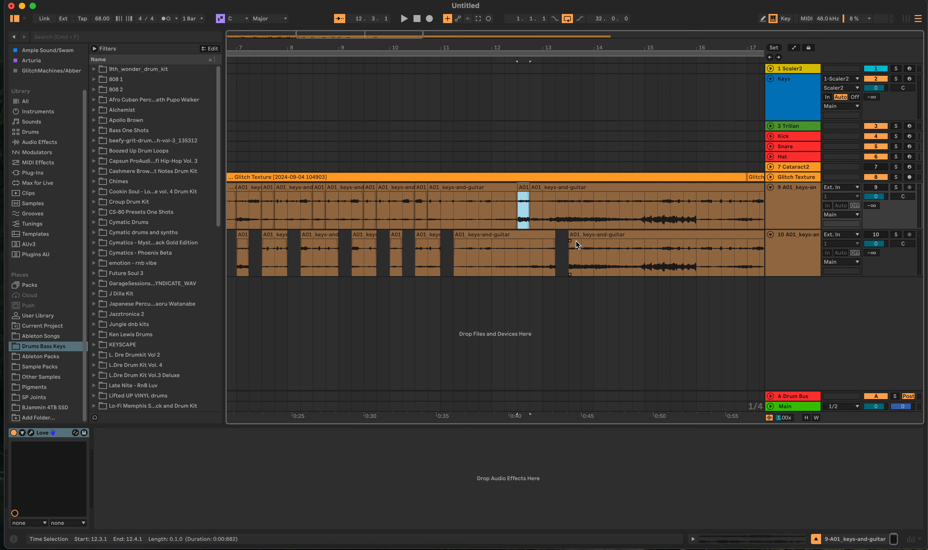
drag(583, 244, 473, 208)
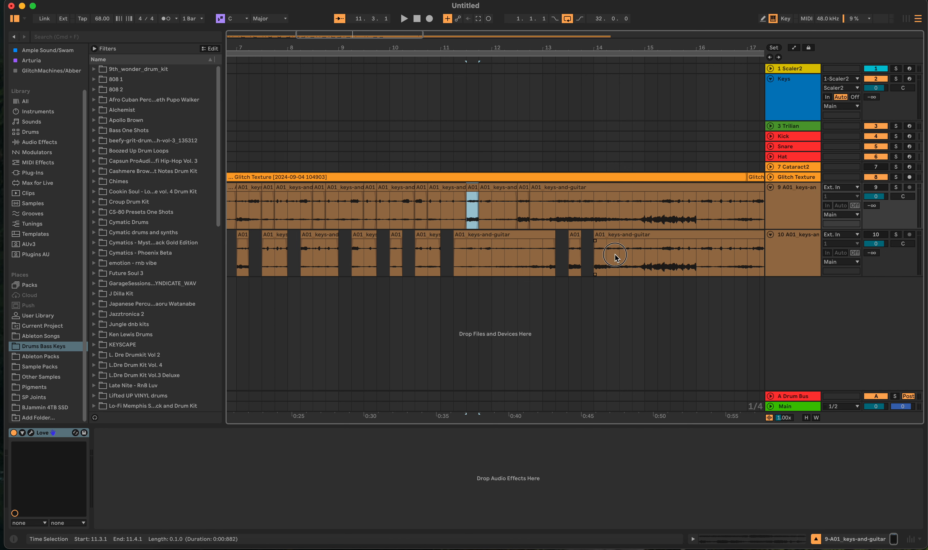
drag(621, 257, 565, 206)
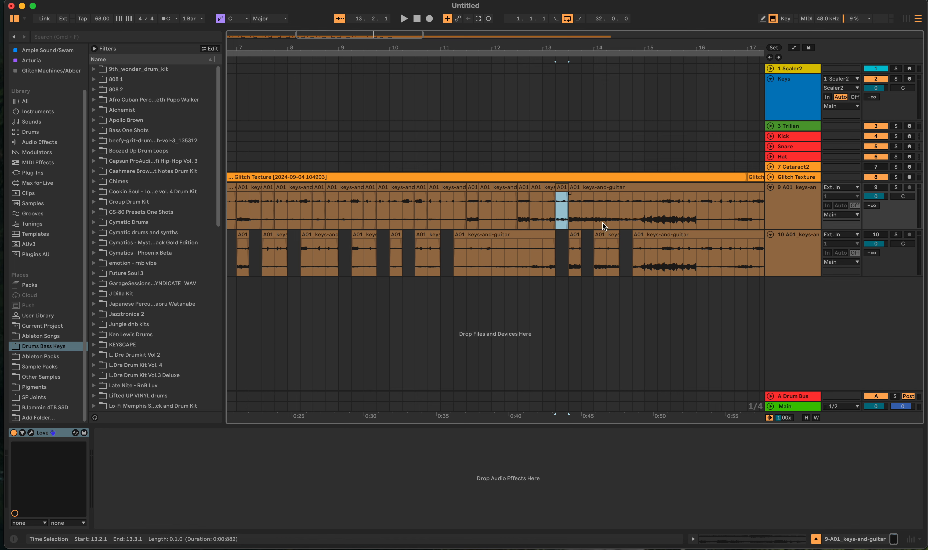
drag(647, 253, 592, 207)
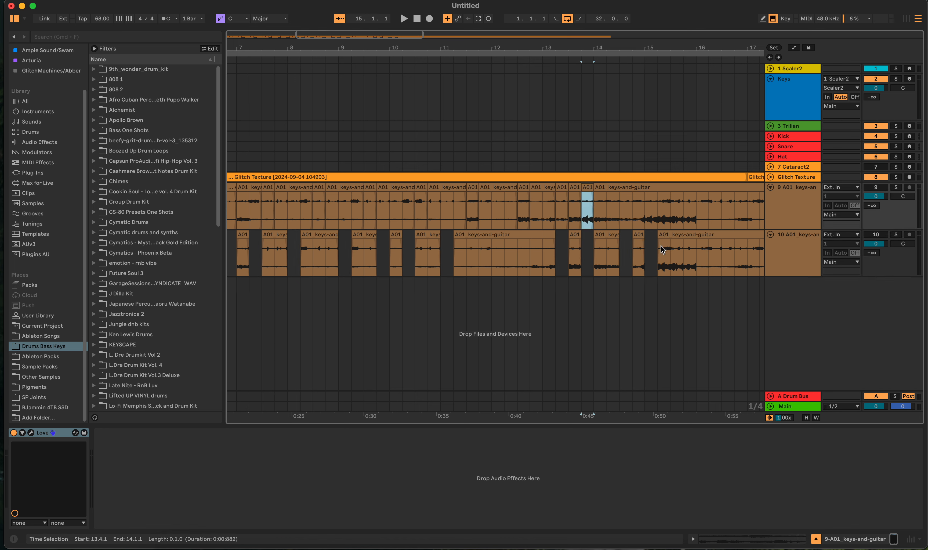
drag(684, 268, 648, 218)
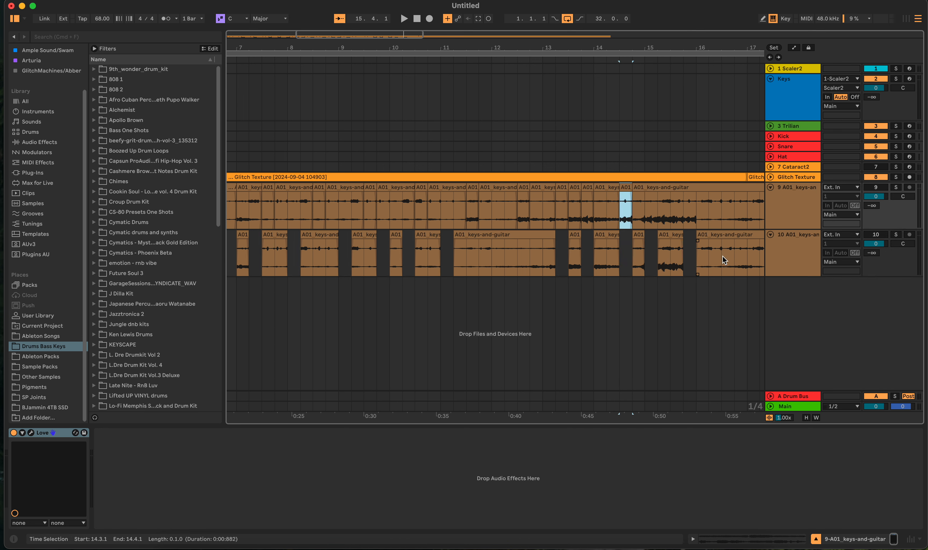
drag(724, 256, 684, 205)
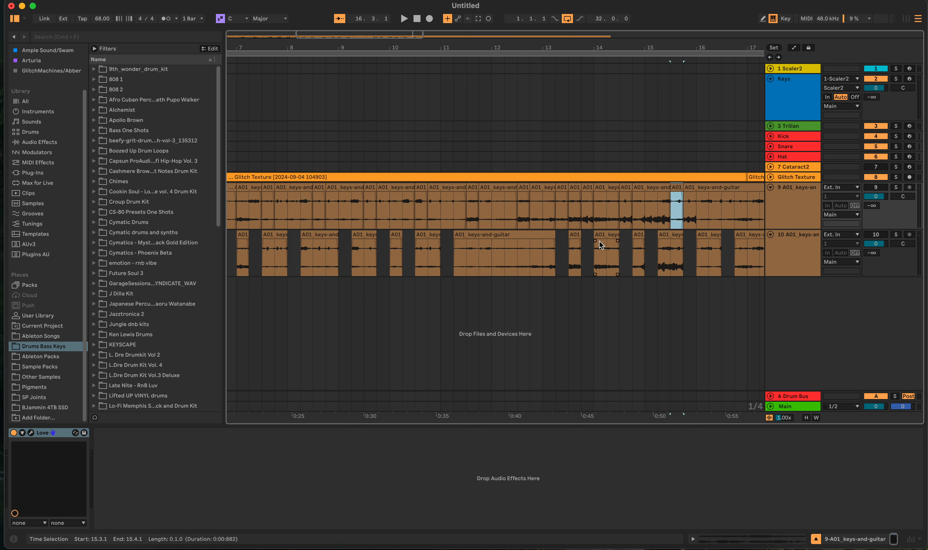
- Move the beat at 14.2.1 on the duplicate track to 16.1.1 on the original, and place the insert marker at 17.2.1
drag(608, 256, 616, 236)
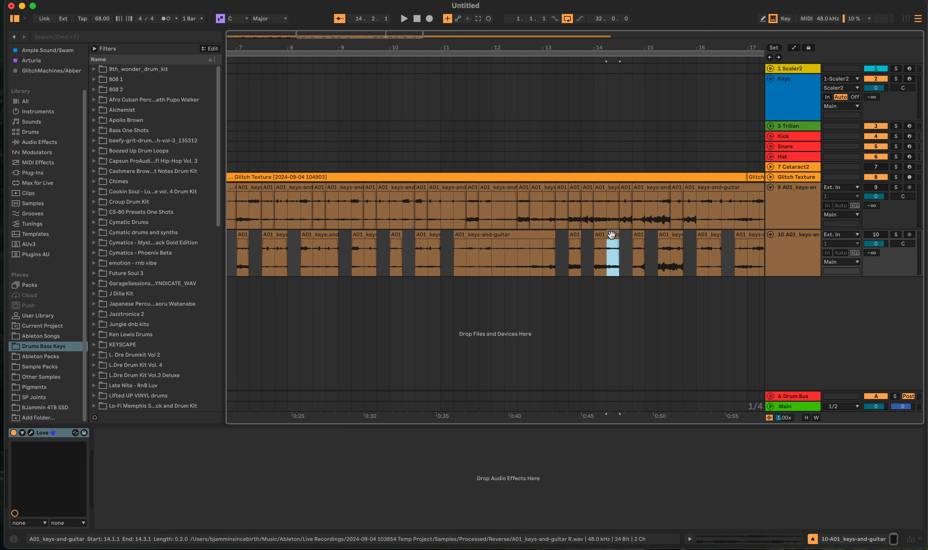
click(616, 237)
drag(616, 236, 702, 209)
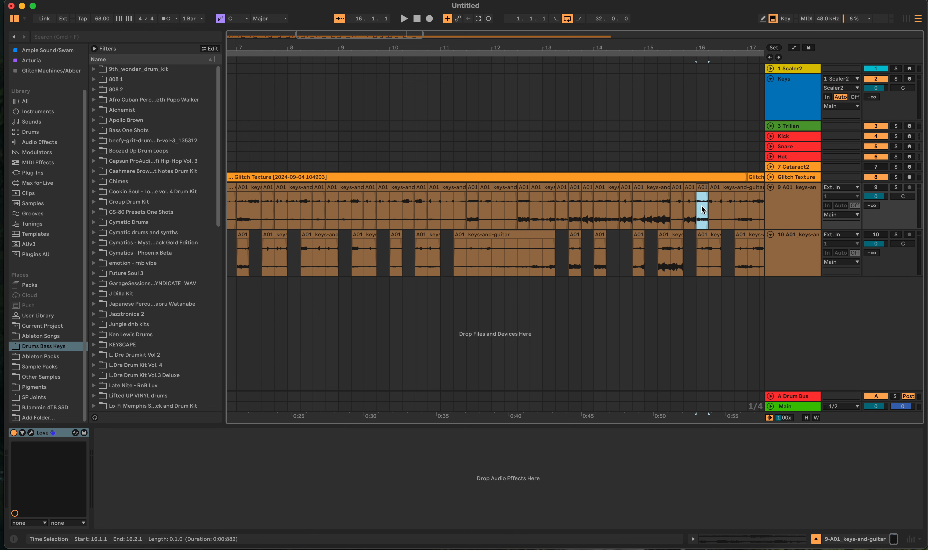
drag(748, 252, 755, 231)
click(746, 256)
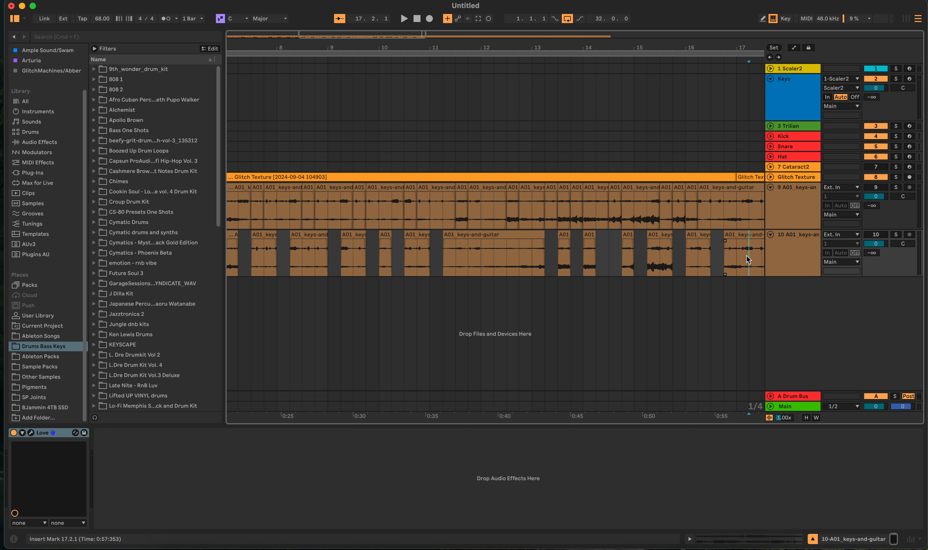
- Move single beats from the duplicate track onto the original track at 17.2.1, 19.1.1, 18.1.1 and 20.2.1
scroll(736, 259, right, 5)
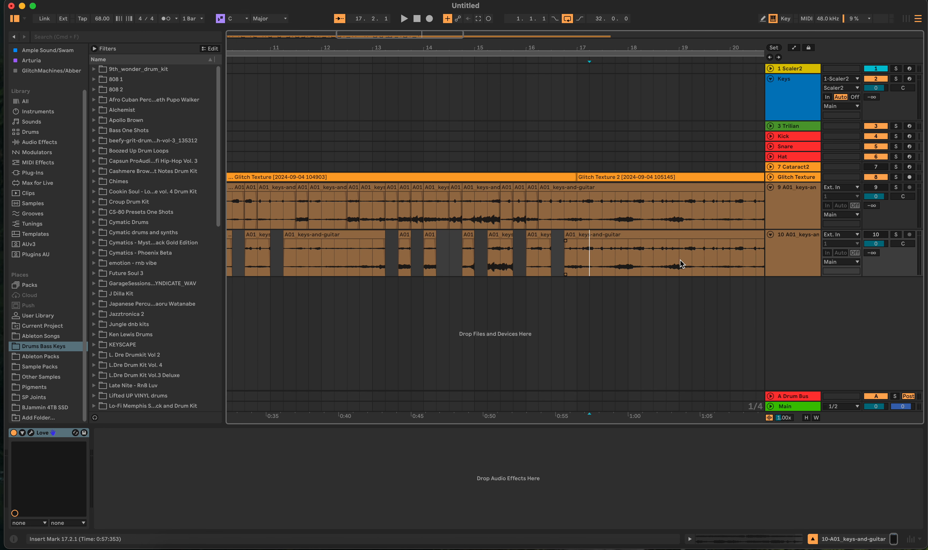
drag(648, 259, 599, 211)
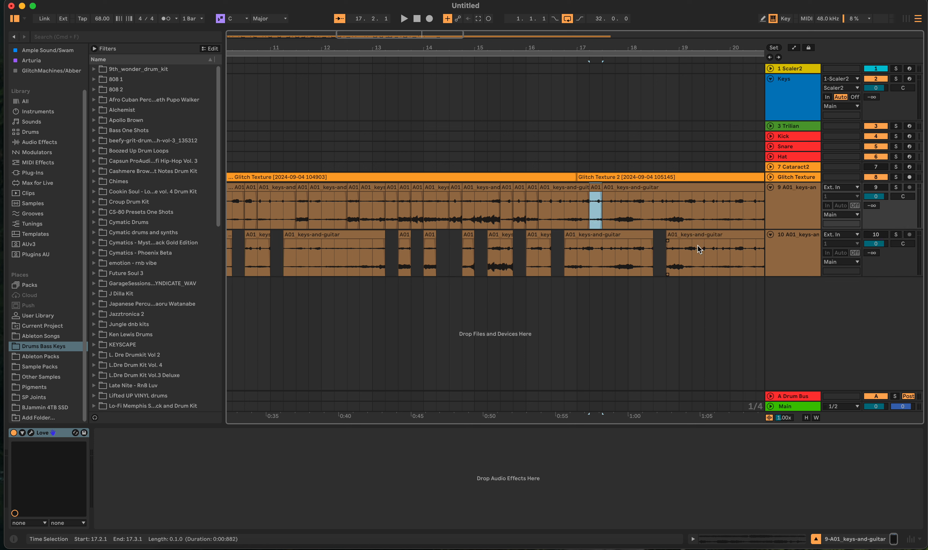
drag(705, 249, 686, 213)
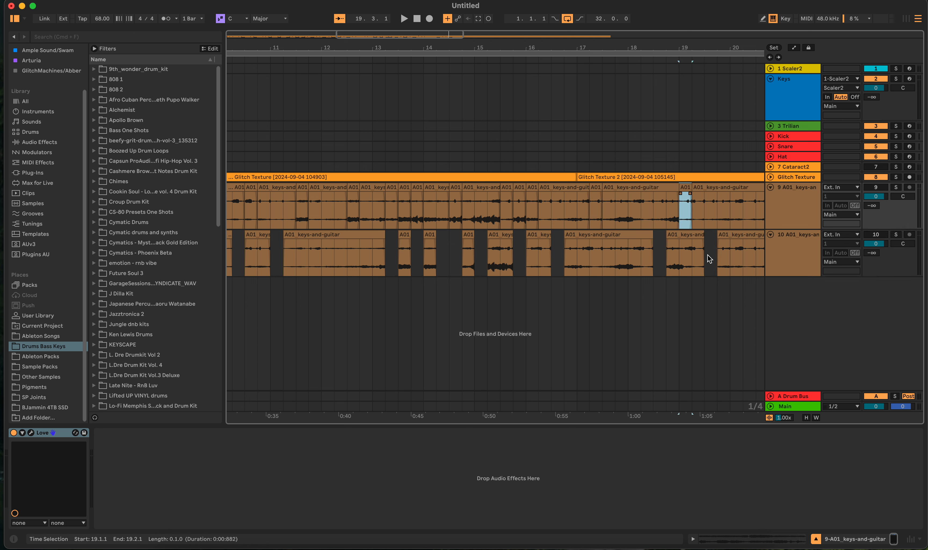
drag(604, 257, 634, 211)
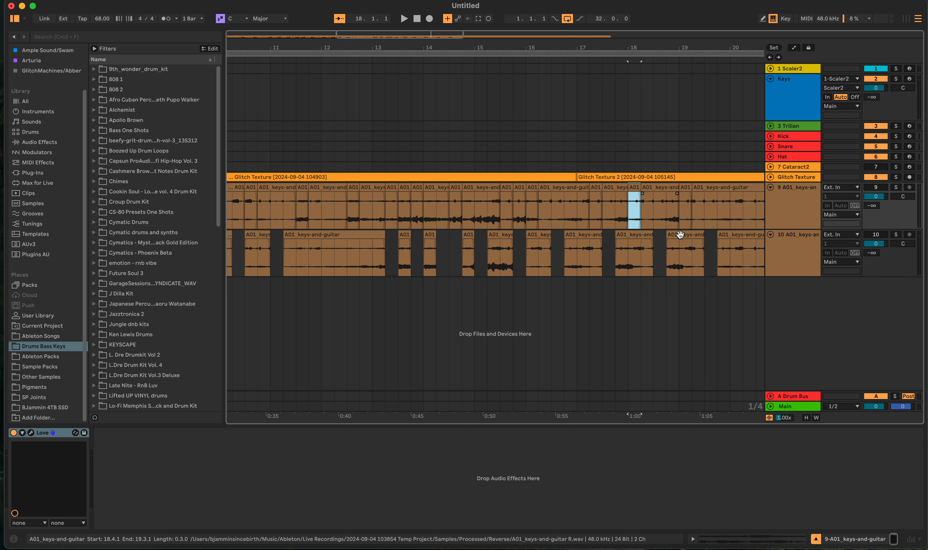
drag(731, 248, 745, 223)
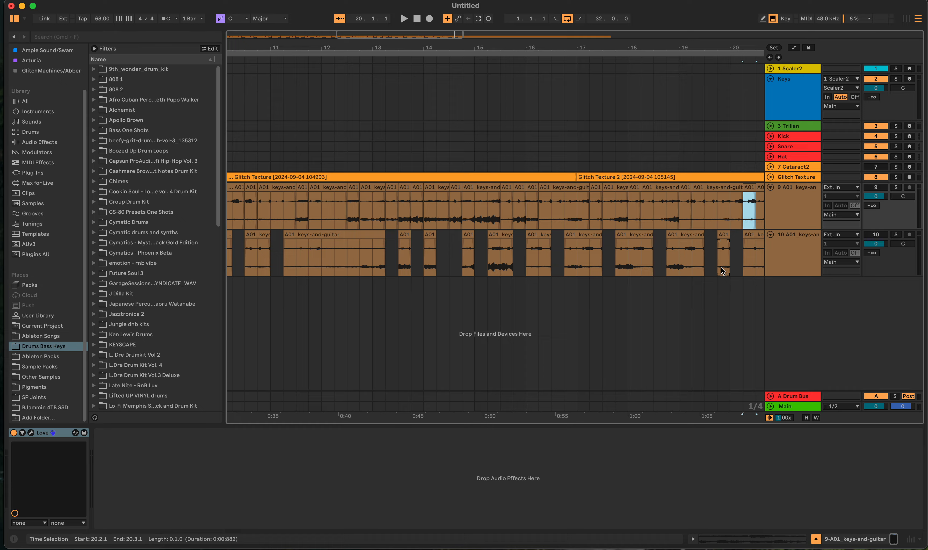
- Move single beats from the duplicate track onto the original track at 22.1.1, 21.2.1 and 23.4.1
scroll(721, 270, right, 10)
drag(657, 263, 625, 211)
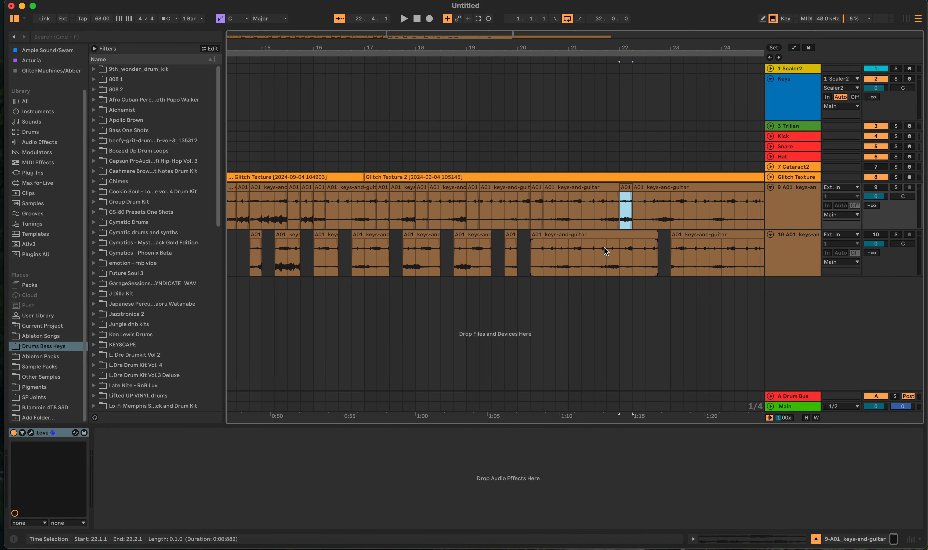
drag(607, 251, 582, 217)
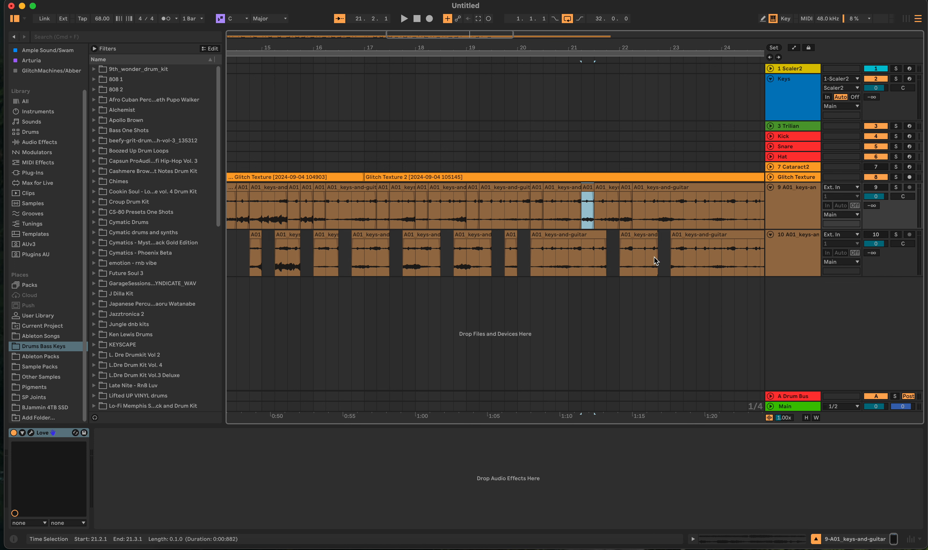
drag(709, 258, 714, 201)
scroll(722, 255, right, 15)
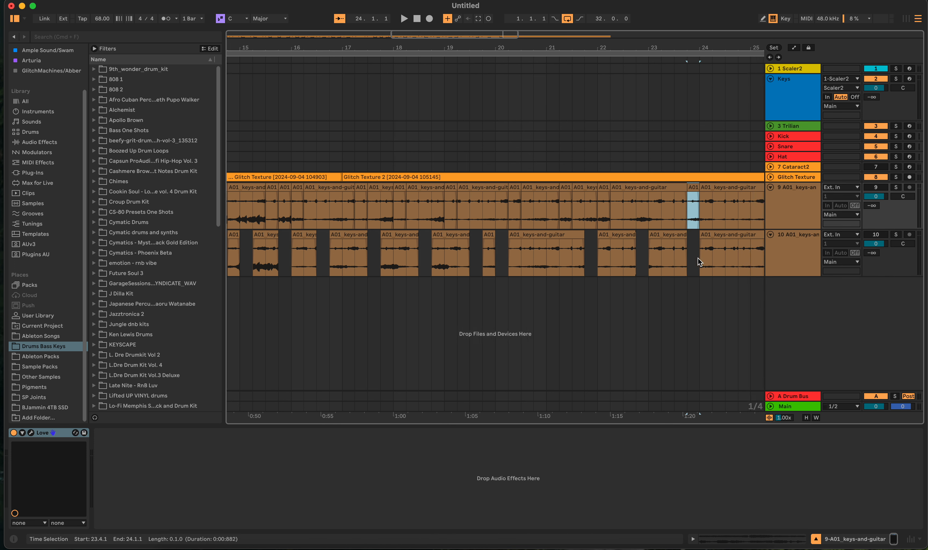
- Move longer sections after bar 24 from the duplicate track onto the original, including a two-beat section at 27.4.1
scroll(639, 246, left, 3)
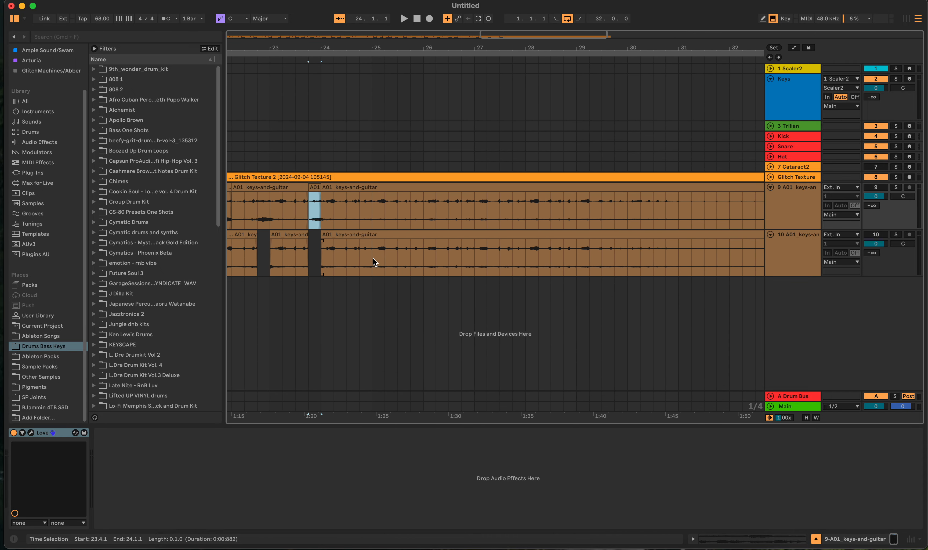
drag(372, 258, 396, 211)
drag(553, 249, 530, 211)
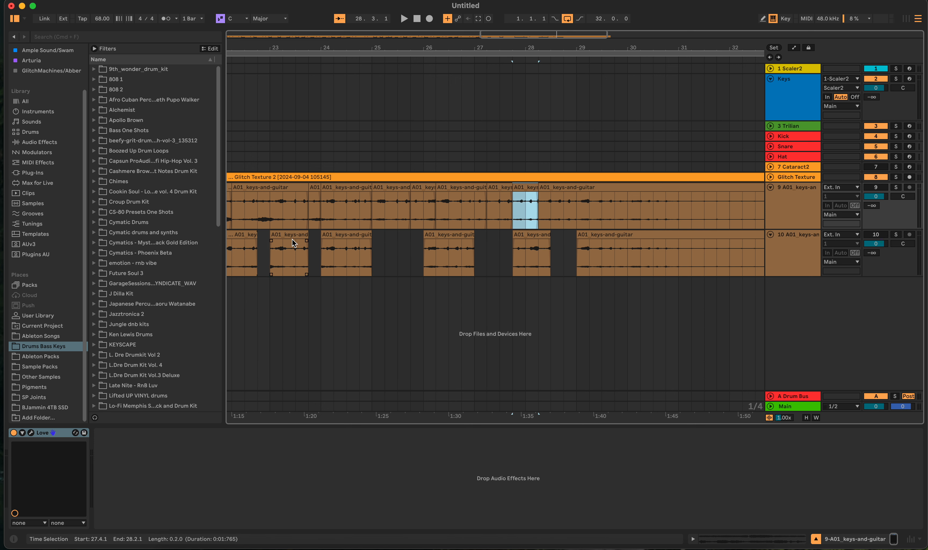
- Move the duplicate track's clip pieces starting at 23.1.1, 22.1.1, 26.1.1 and 24.1.1 to 28.3.1, 30.1.1, 31.3.1 and 31.1.1 on the original
drag(292, 243, 572, 208)
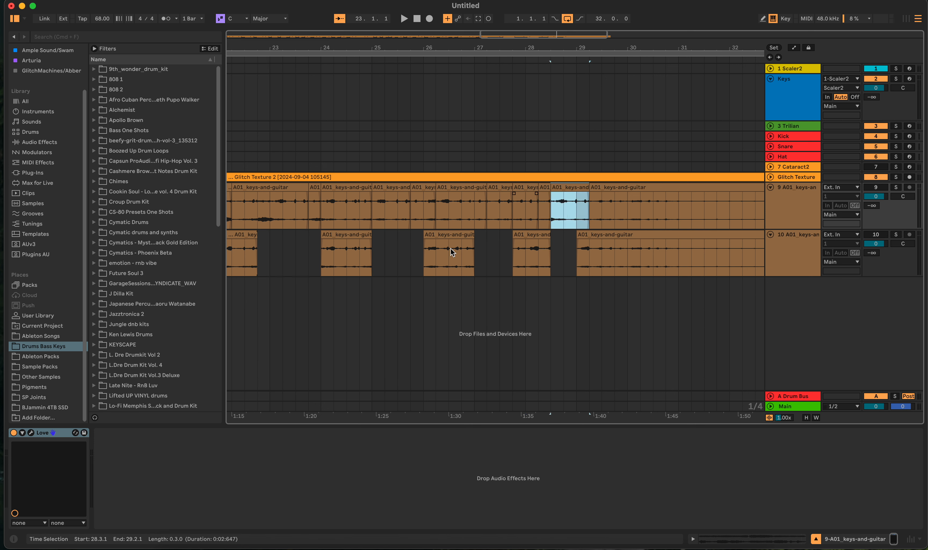
drag(242, 239, 647, 201)
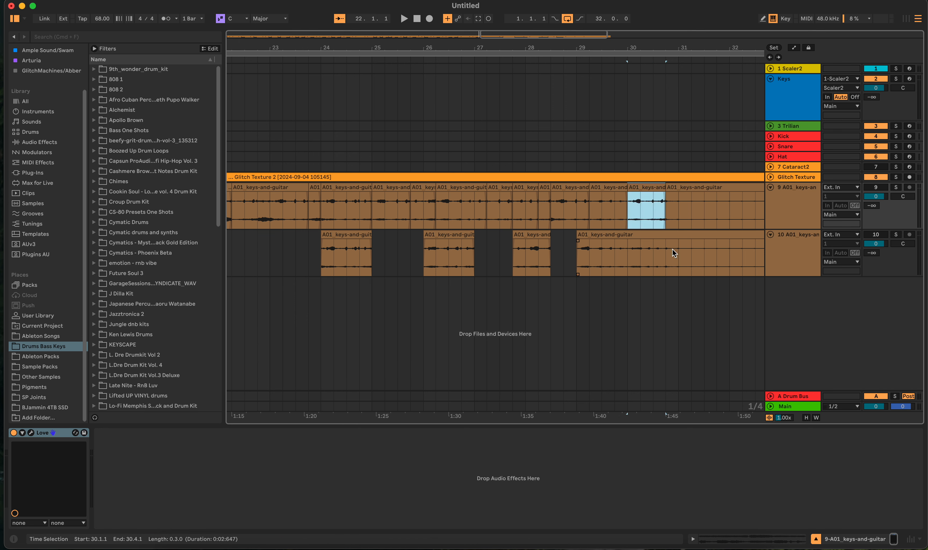
drag(441, 244, 722, 222)
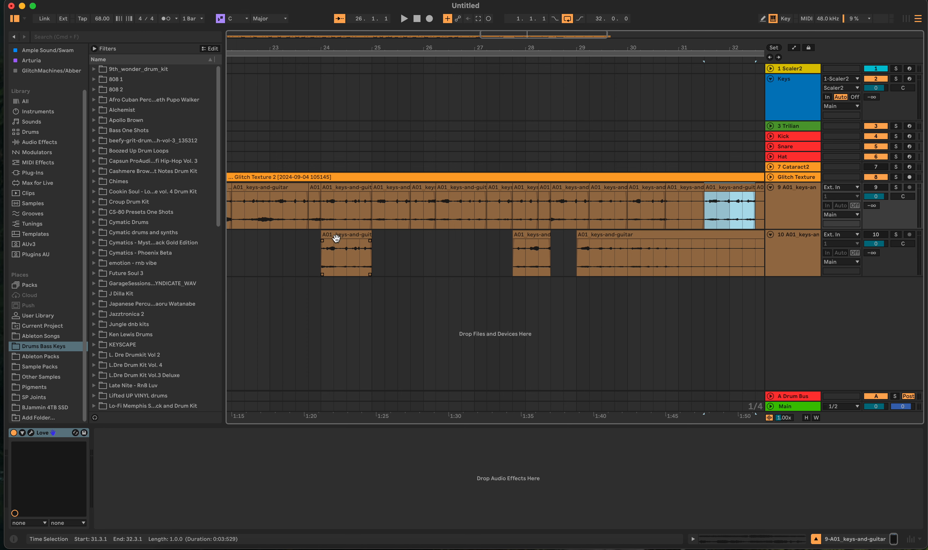
drag(336, 237, 617, 220)
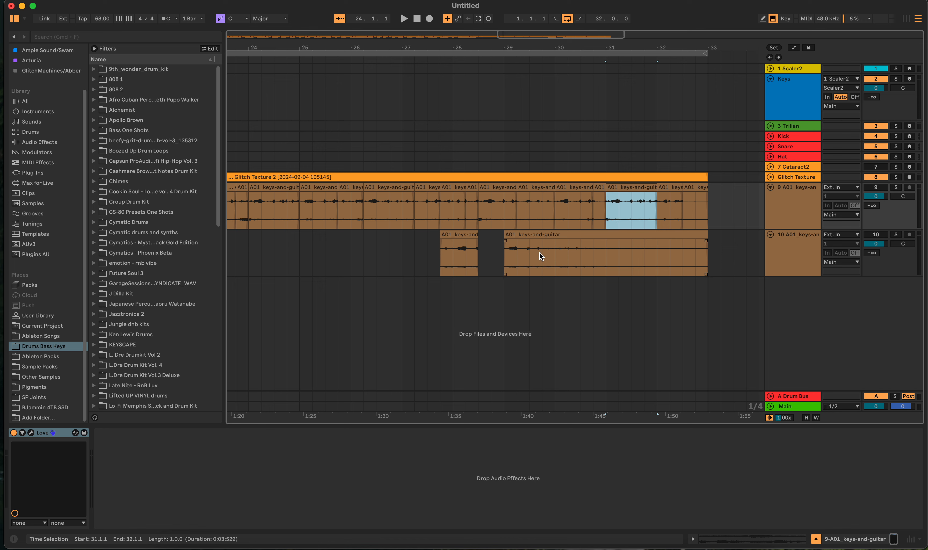
- Move the last pieces from the duplicate track onto the original in bar 30, at 32.4.1 and 32.3.1, and delete the duplicate track
drag(532, 251, 593, 205)
drag(455, 252, 698, 204)
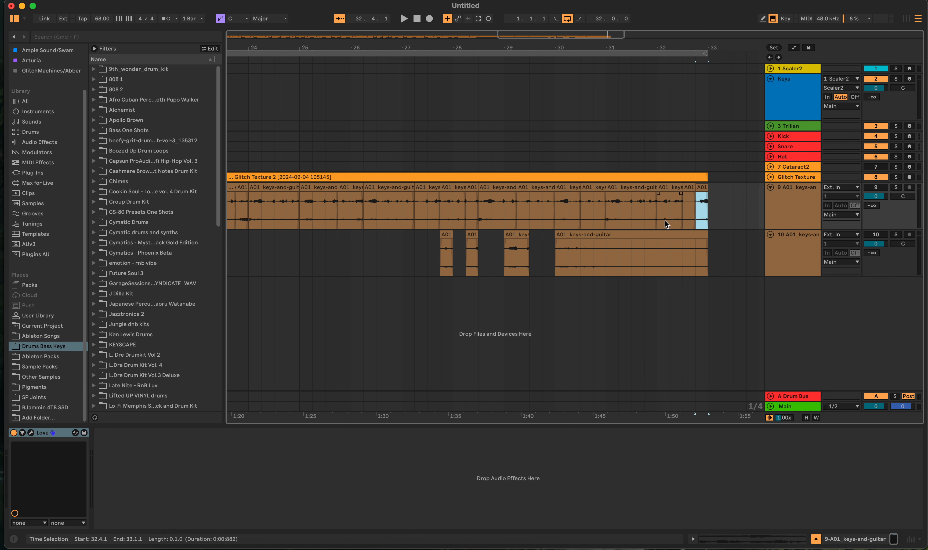
drag(446, 245, 682, 196)
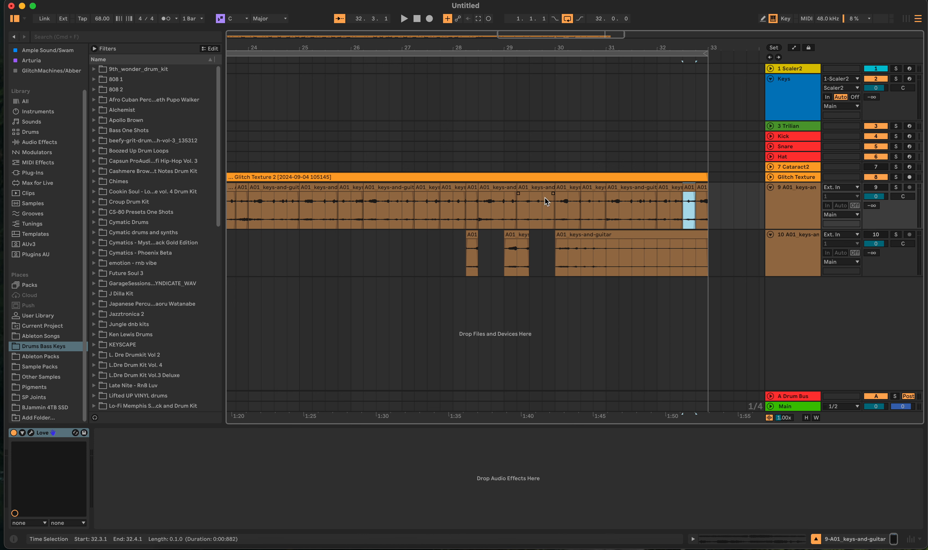
right_click(797, 259)
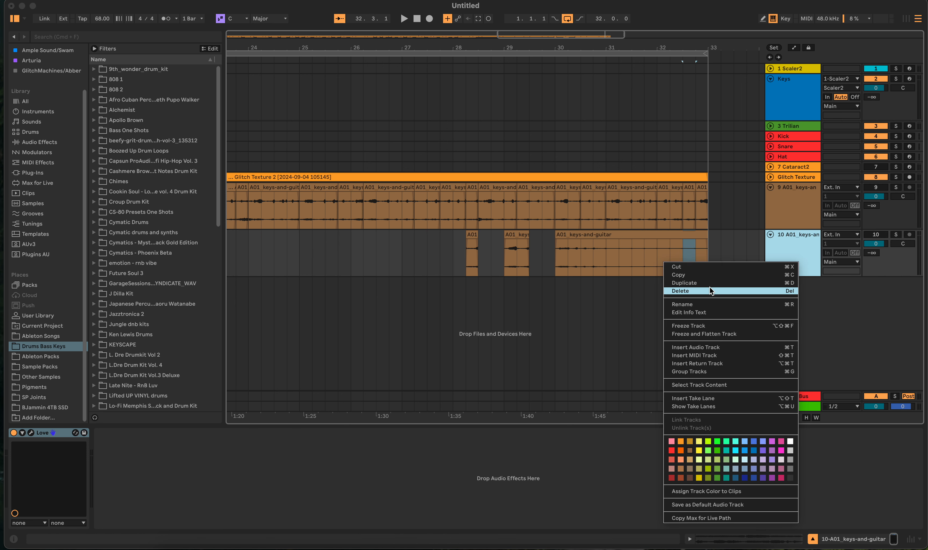
click(693, 292)
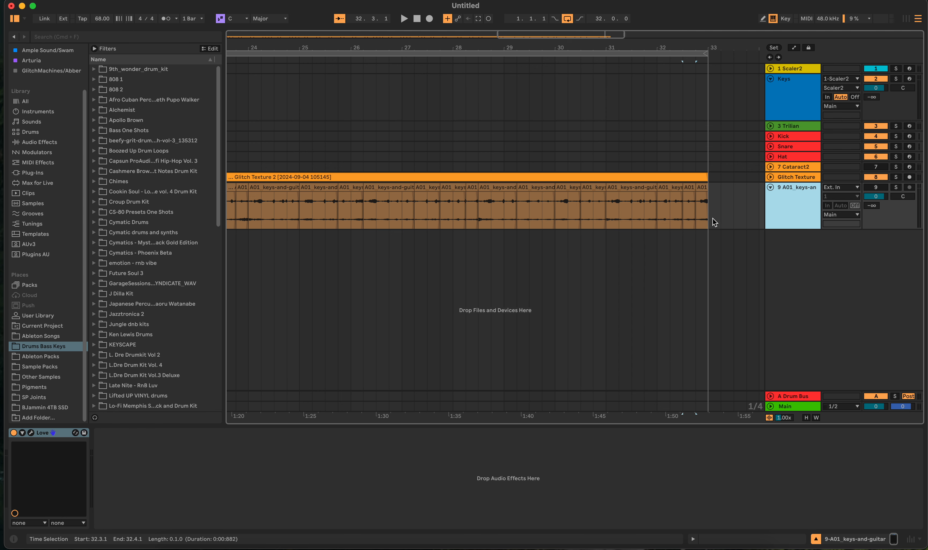
- Consolidate all the keys-and-guitar clip pieces from 1.1.1 to 33.1.1 into a single 32-bar clip
drag(713, 217, 131, 235)
scroll(123, 231, down, 3)
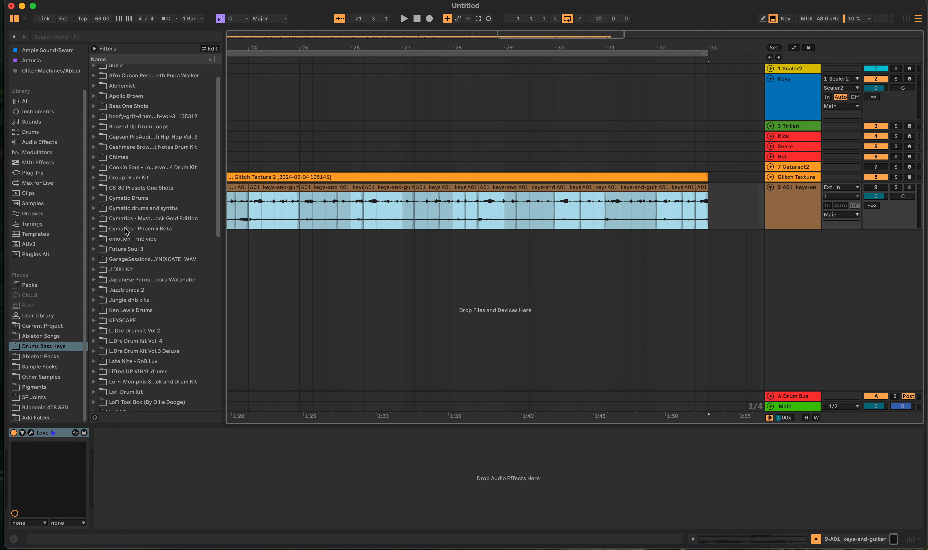
scroll(339, 258, left, 5)
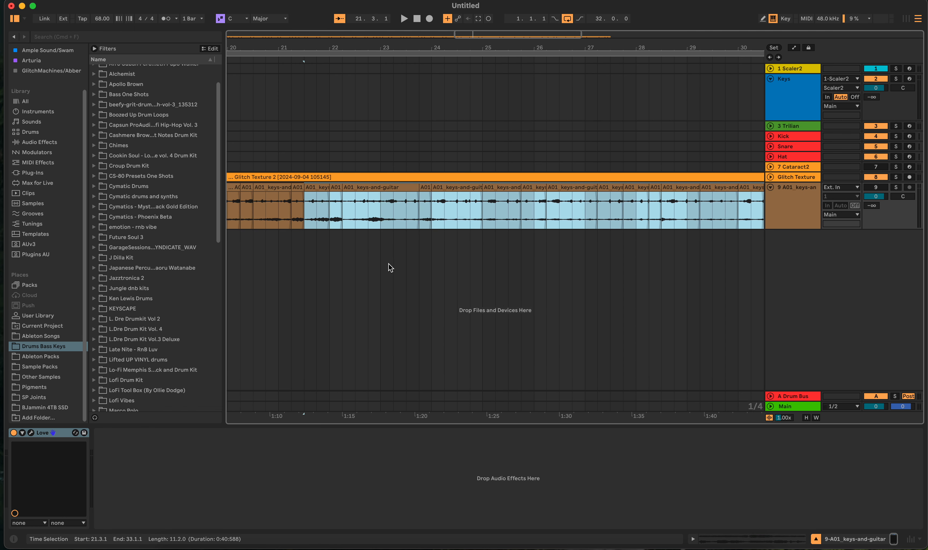
scroll(390, 264, down, 5)
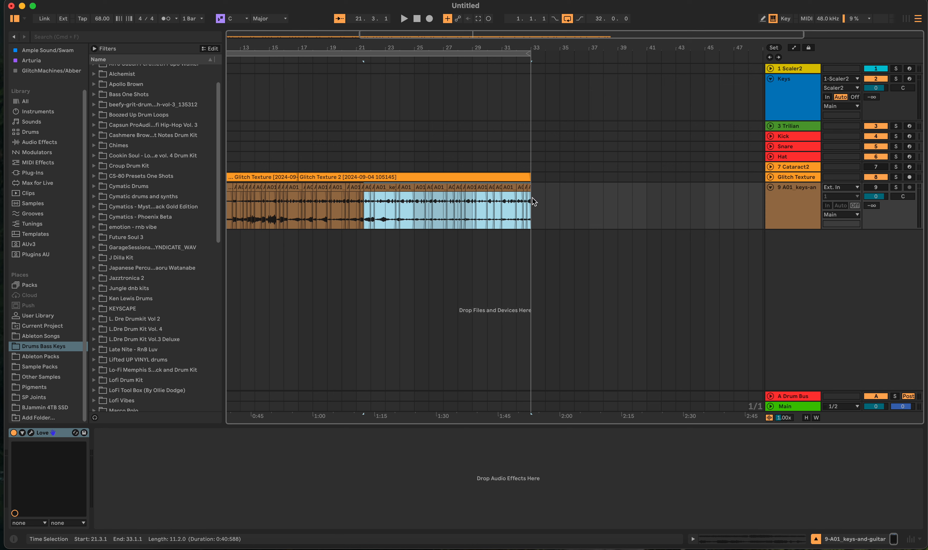
drag(532, 198, 190, 207)
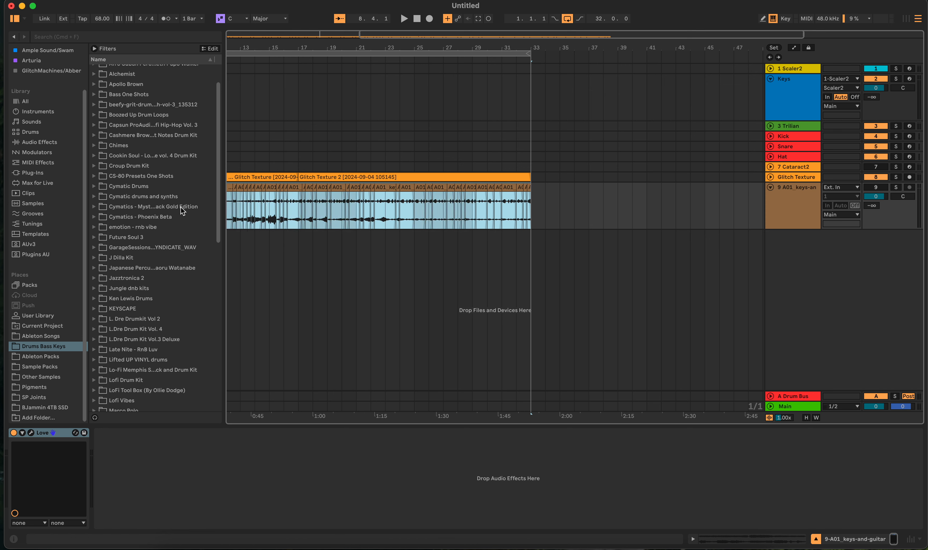
key(super+j)
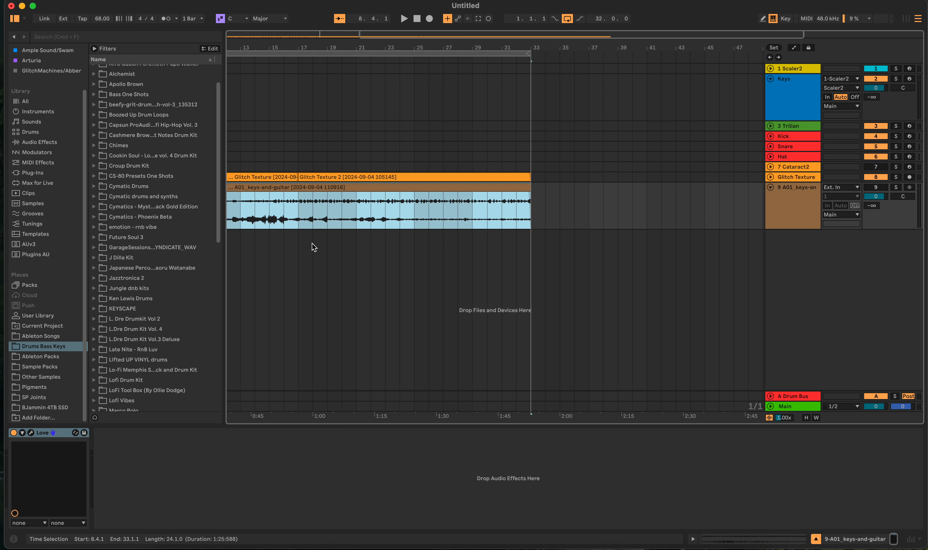
scroll(313, 230, left, 8)
key(minus)
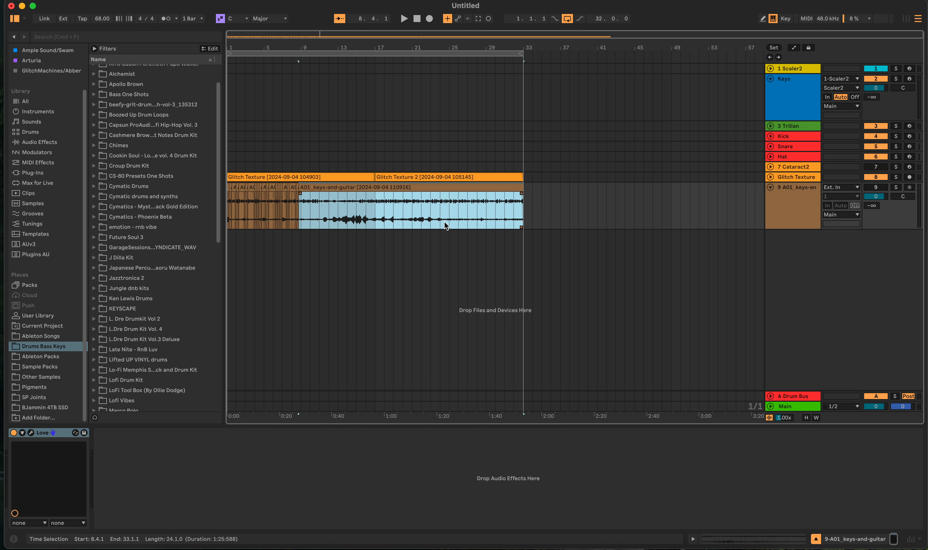
drag(525, 194, 184, 224)
scroll(201, 223, down, 2)
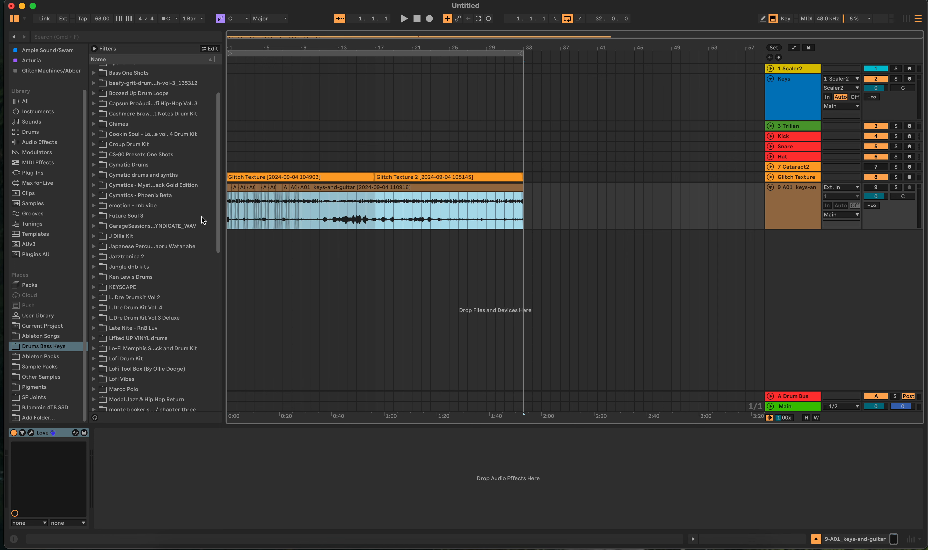
key(super+j)
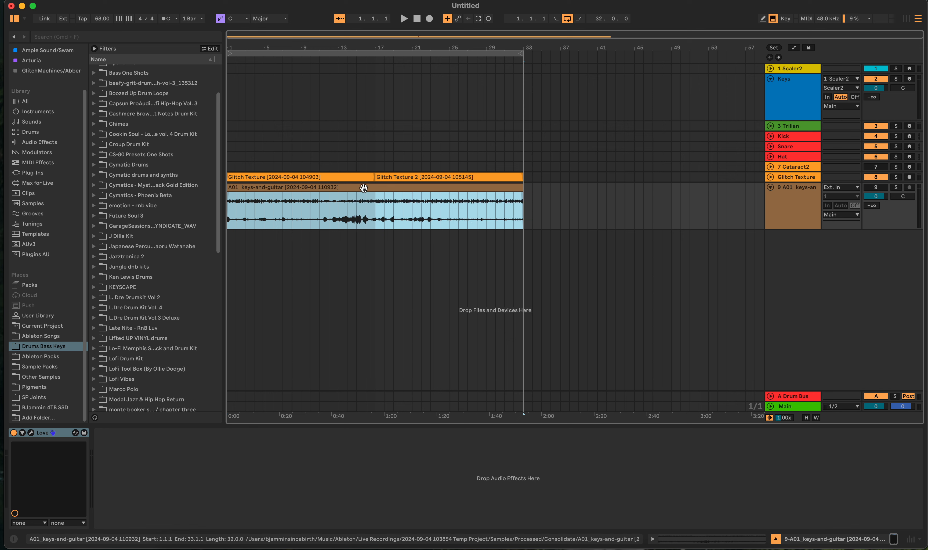
- Play the arrangement from the start with the Glitch Texture track muted and the keys-and-guitar track activated
key(space)
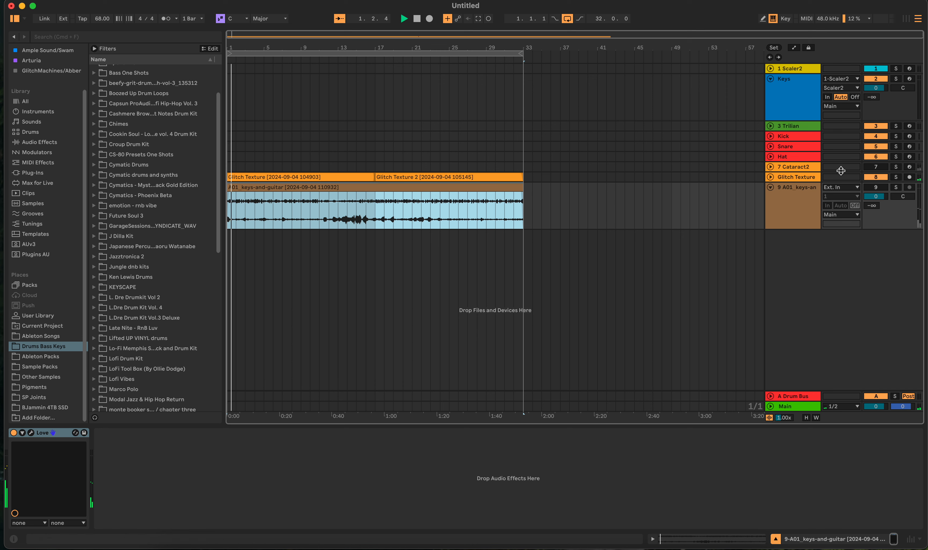
click(867, 178)
click(866, 187)
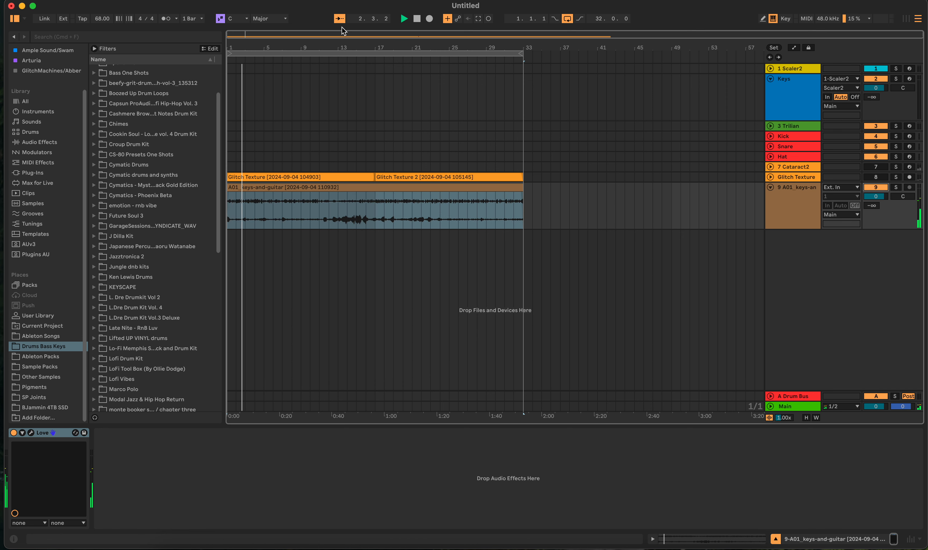
- Lower the consolidated keys-and-guitar clip's gain to -26.4 dB
double_click(363, 192)
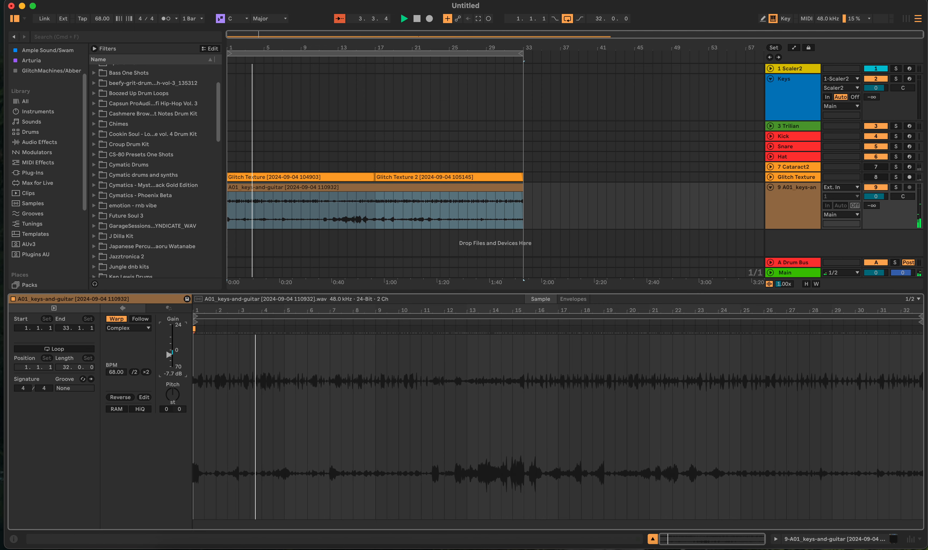
drag(169, 354, 169, 361)
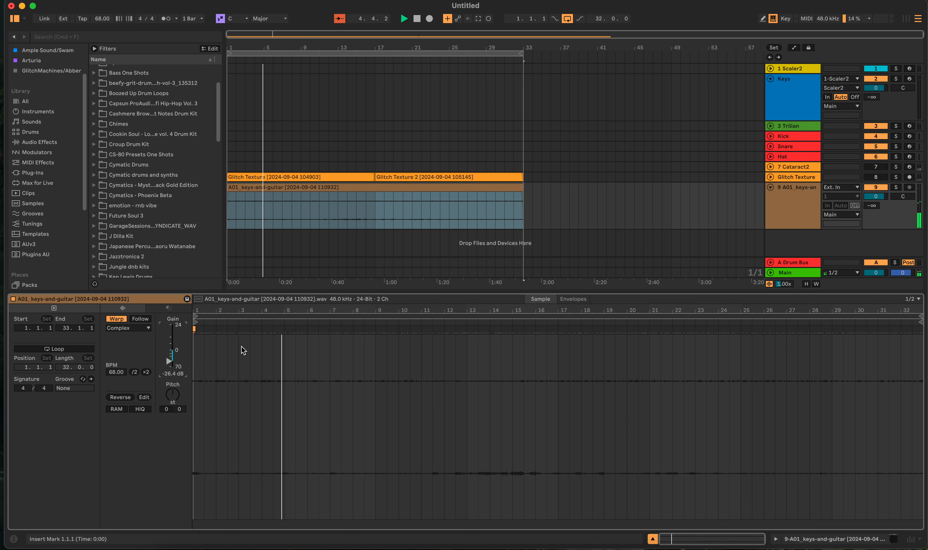
click(568, 200)
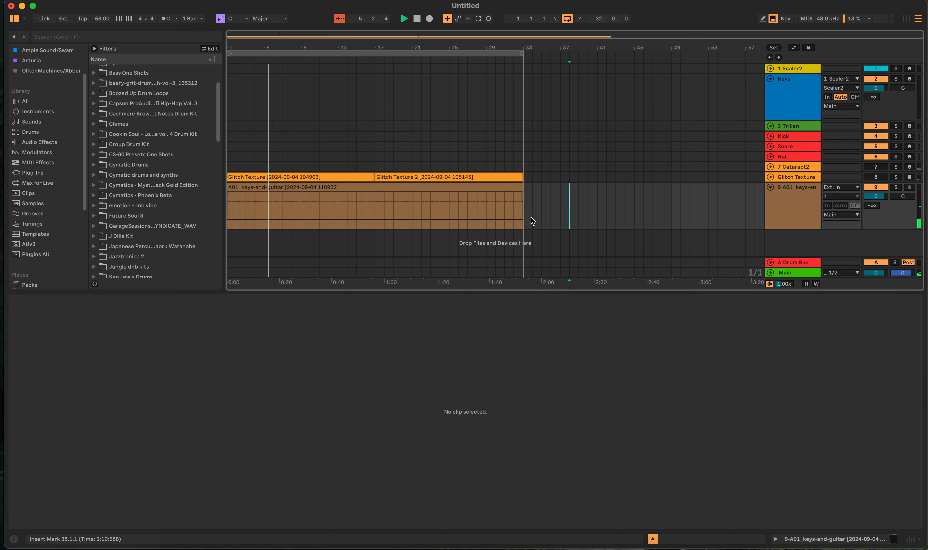
- Replace the Love effect on the keys-and-guitar track with FractureXT from the GlitchMachines collection
key(shift+Tab)
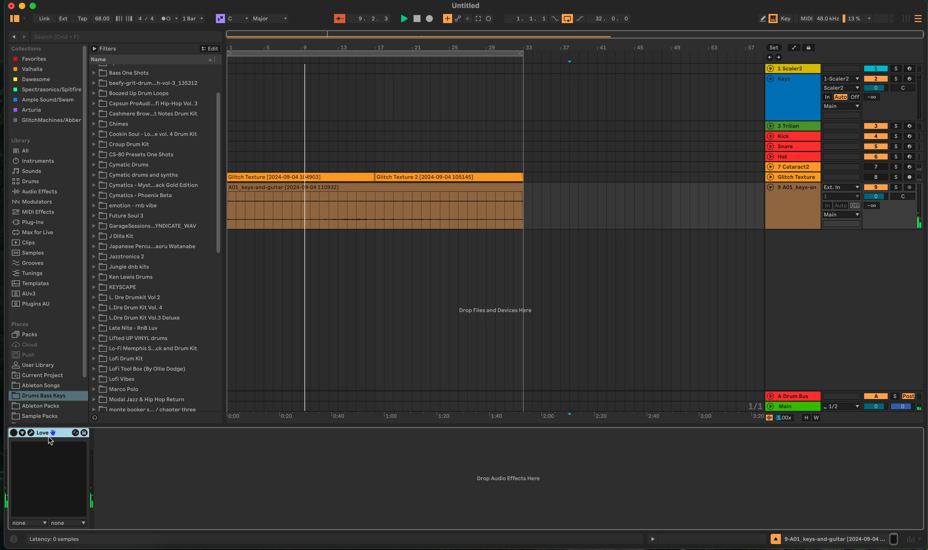
key(Delete)
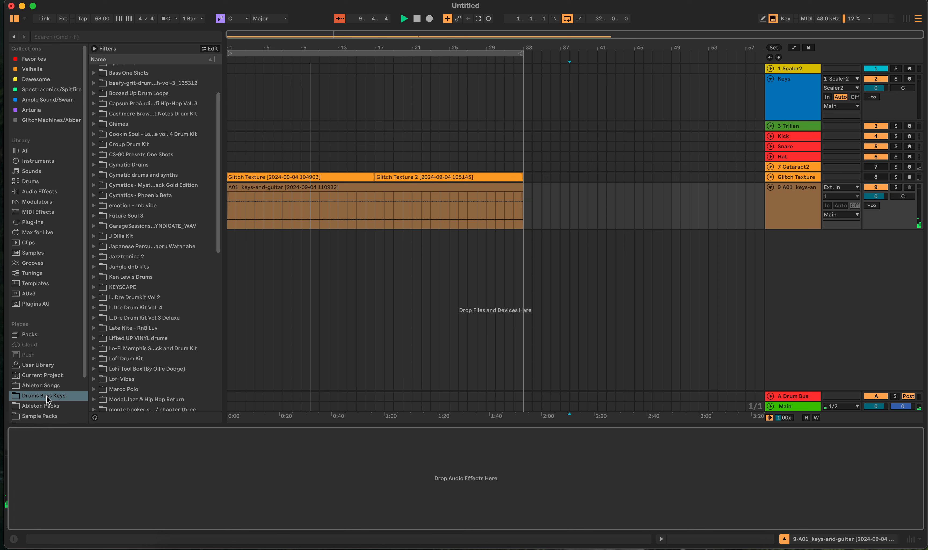
click(39, 120)
click(119, 124)
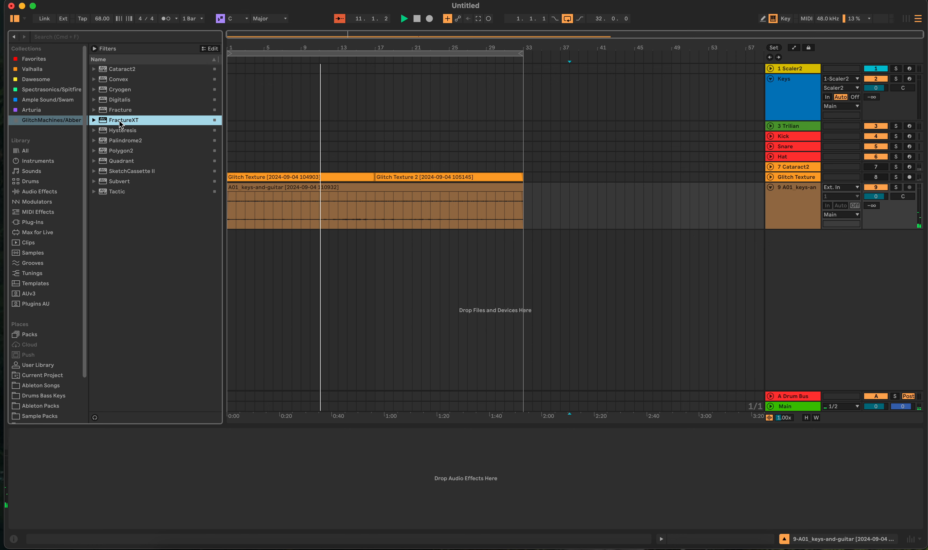
drag(120, 124, 282, 485)
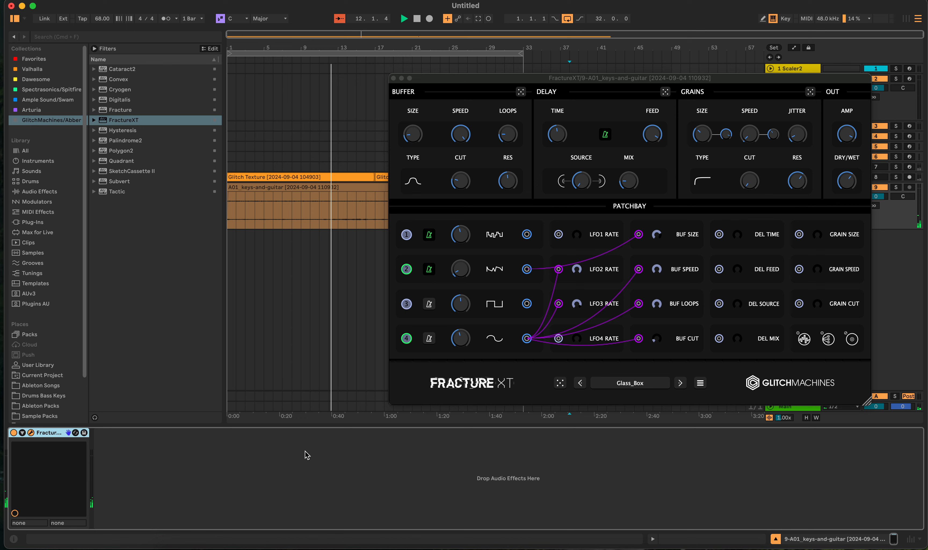
- Randomize the entire FractureXT patch four times while the keys-and-guitar track plays
click(560, 383)
click(560, 384)
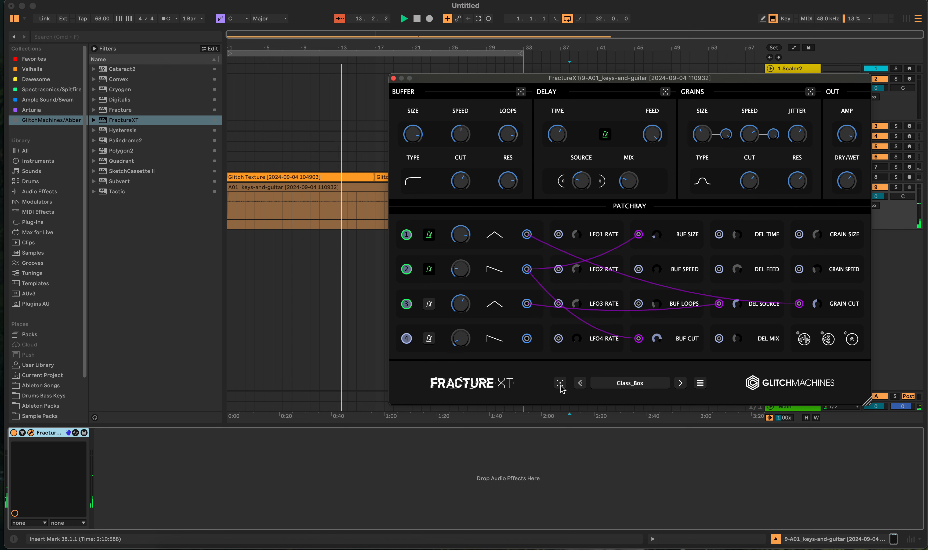
click(560, 383)
click(560, 383)
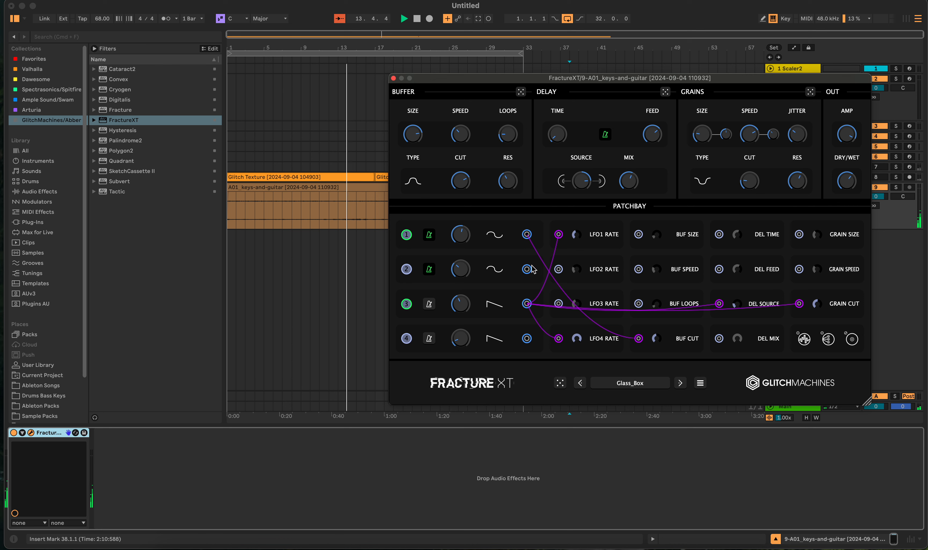
- Randomize only FractureXT's Buffer section twice and its Grains section several times
click(520, 93)
click(520, 93)
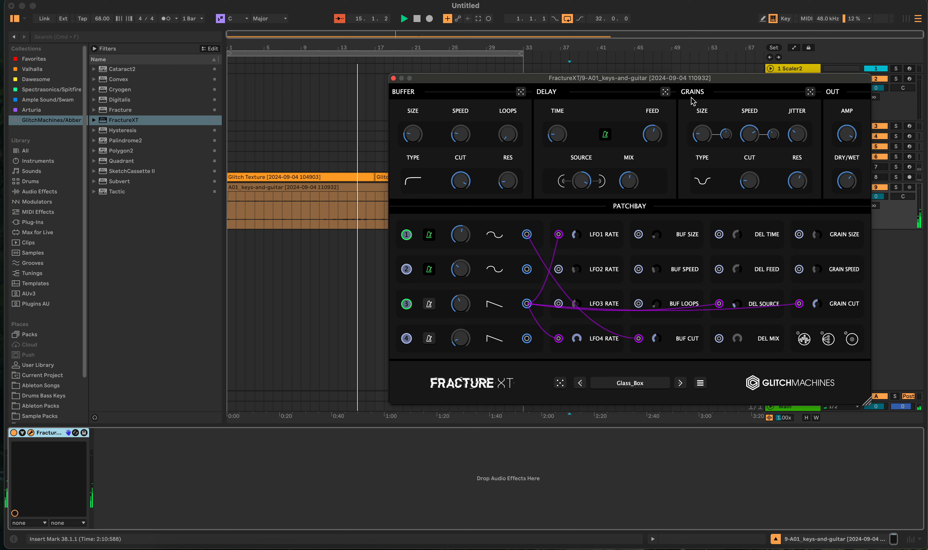
click(810, 92)
click(810, 92)
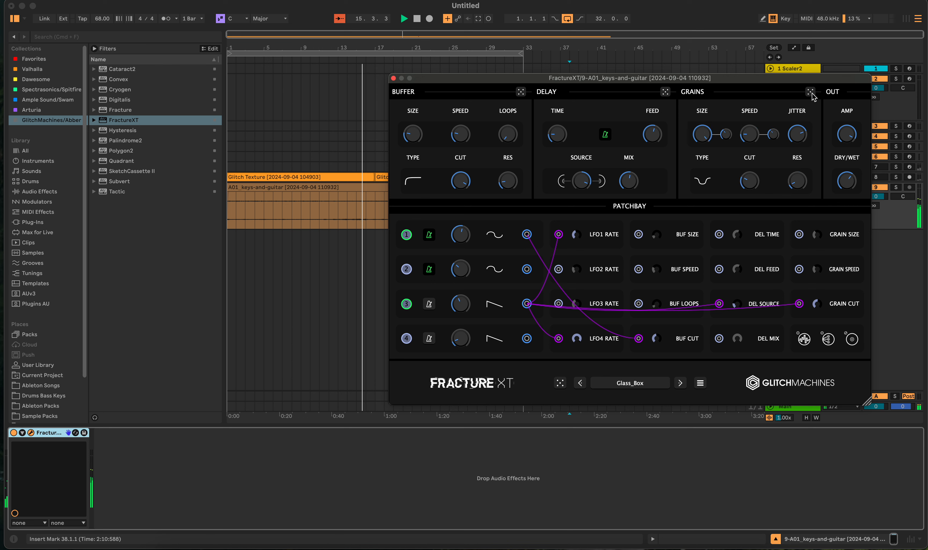
click(810, 92)
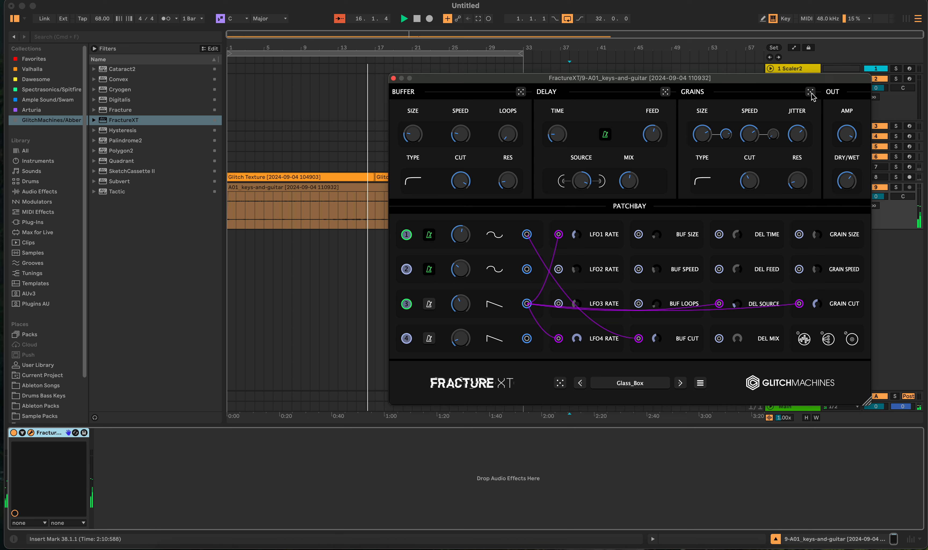
click(810, 93)
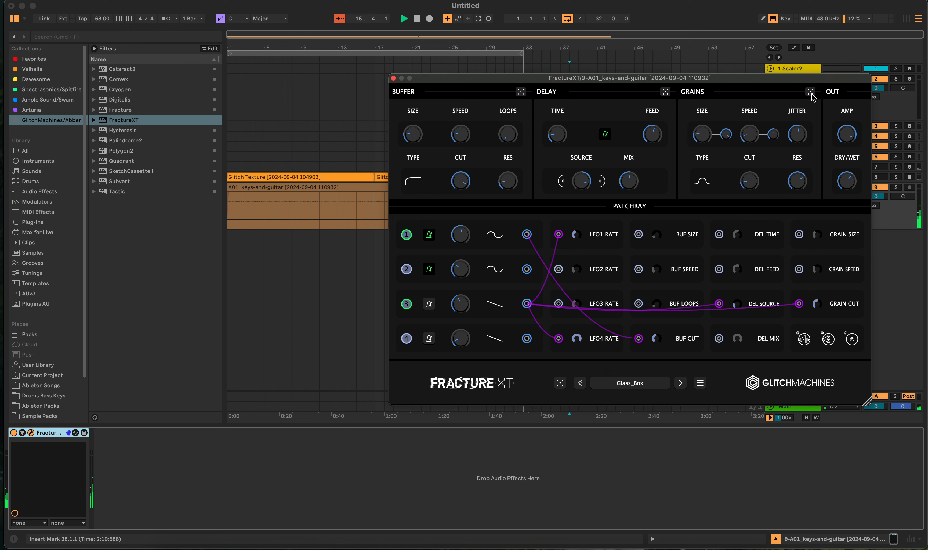
click(810, 92)
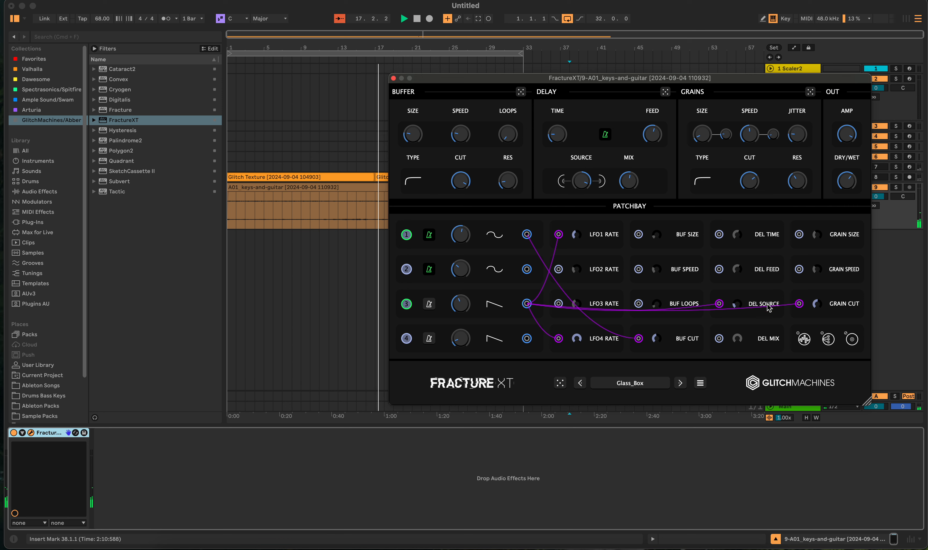
- Randomize the entire FractureXT patch twice more, and stop playback with the position back at 1.1.1
click(559, 385)
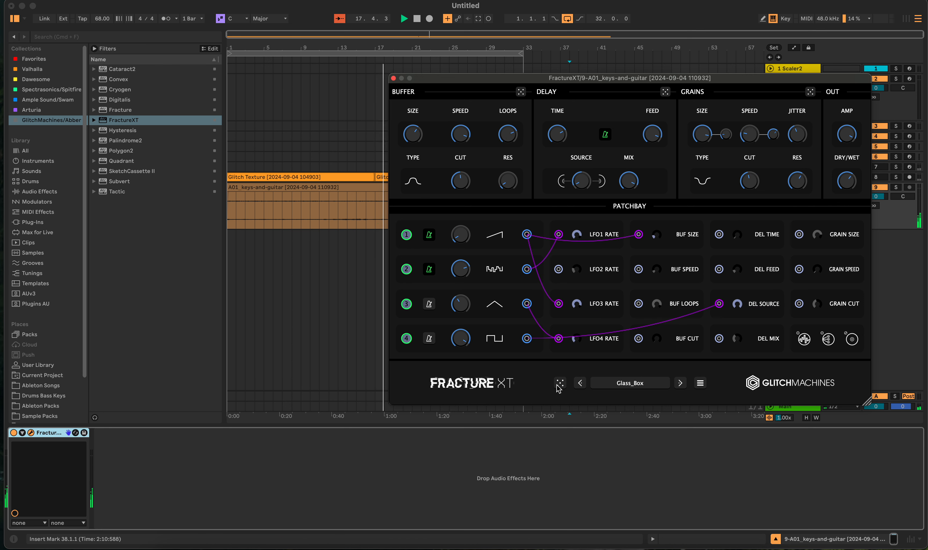
click(559, 385)
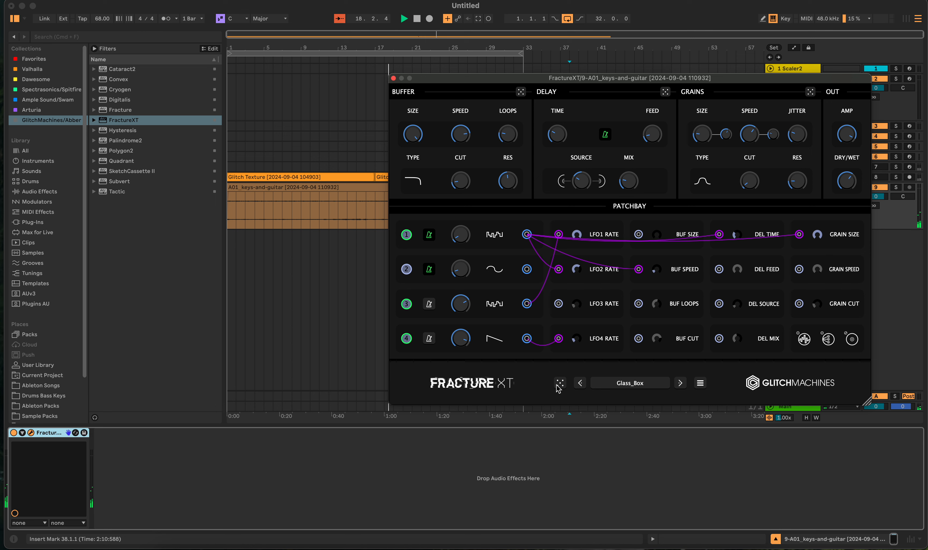
click(393, 79)
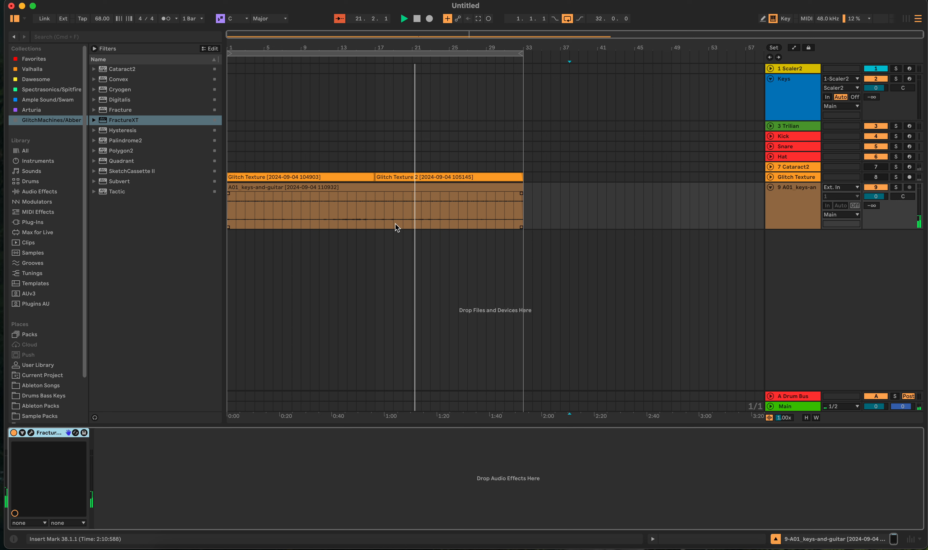
double_click(416, 18)
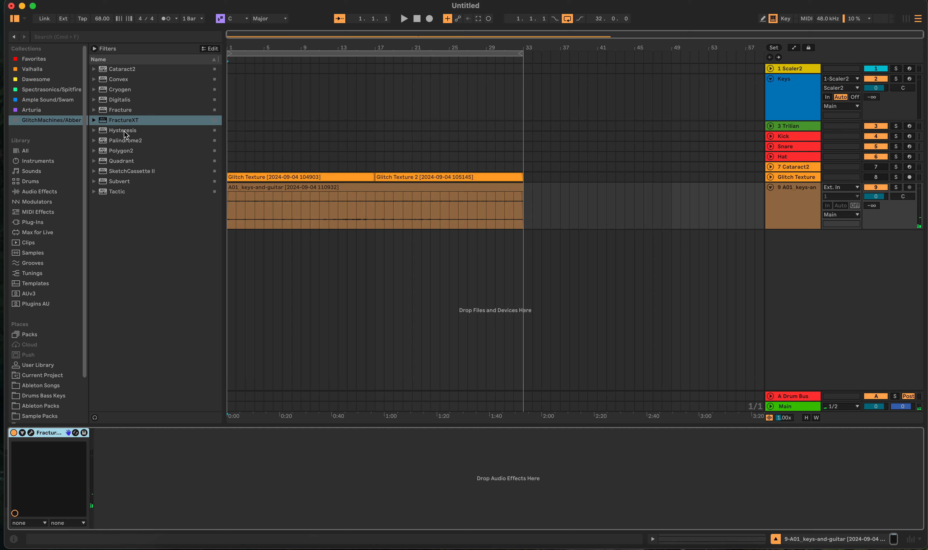
- Add Digitalis from the GlitchMachines collection after FractureXT on the keys-and-guitar track
drag(124, 132, 150, 155)
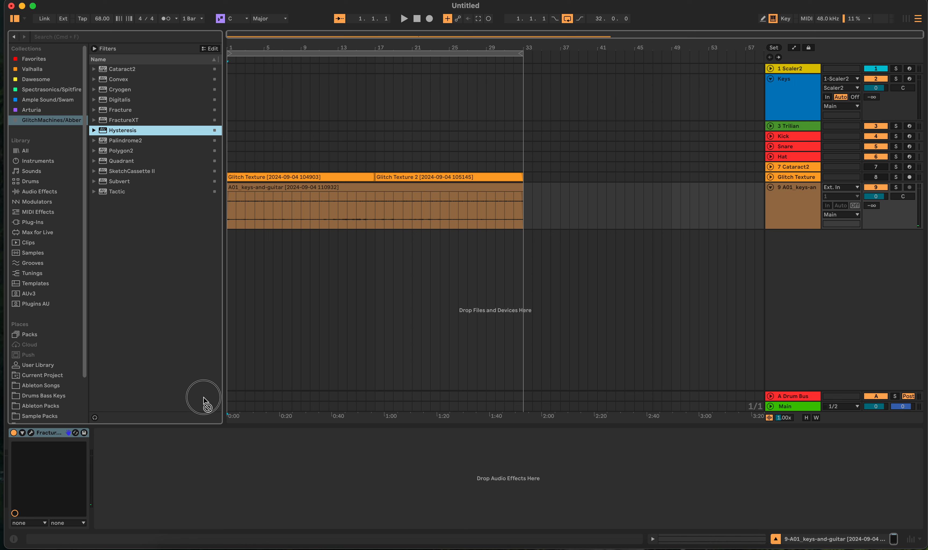
drag(203, 400, 119, 111)
drag(121, 99, 130, 105)
drag(212, 433, 207, 465)
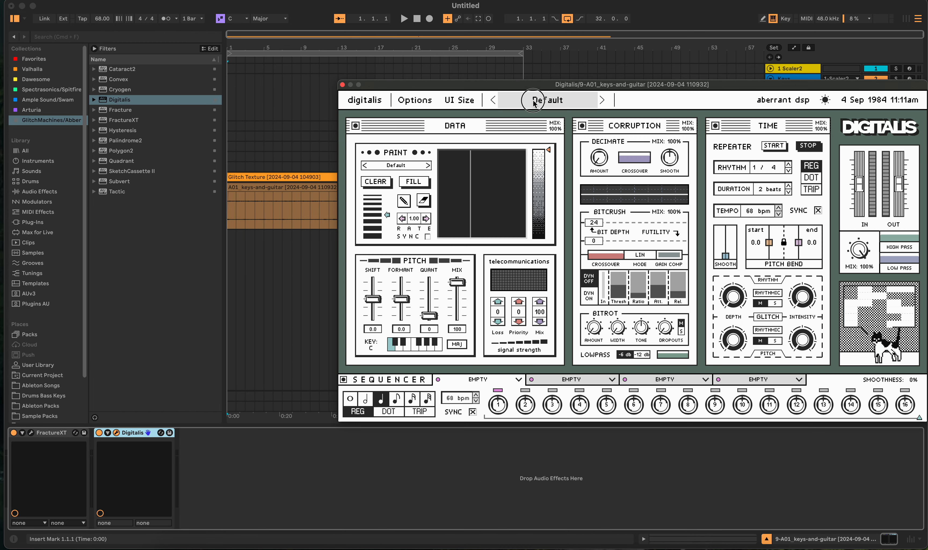
- Load Digitalis's Broken Spaceship sound-design preset, start playback and move the plugin window clear of the tracks
click(537, 99)
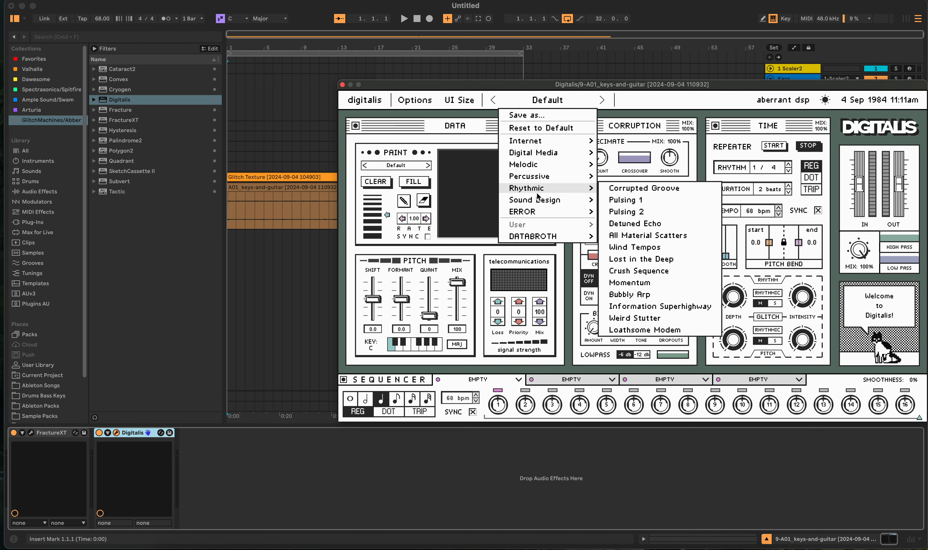
mouse_move(541, 203)
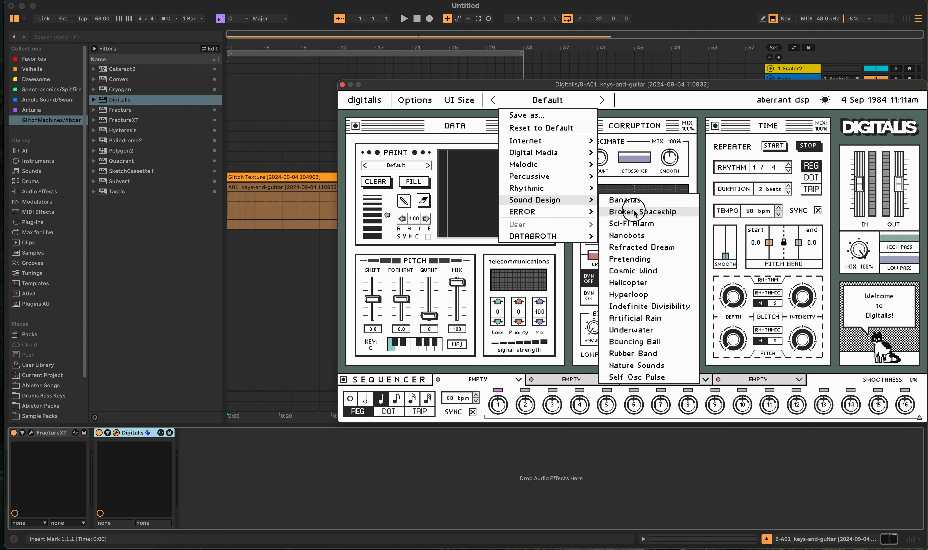
click(635, 211)
click(404, 20)
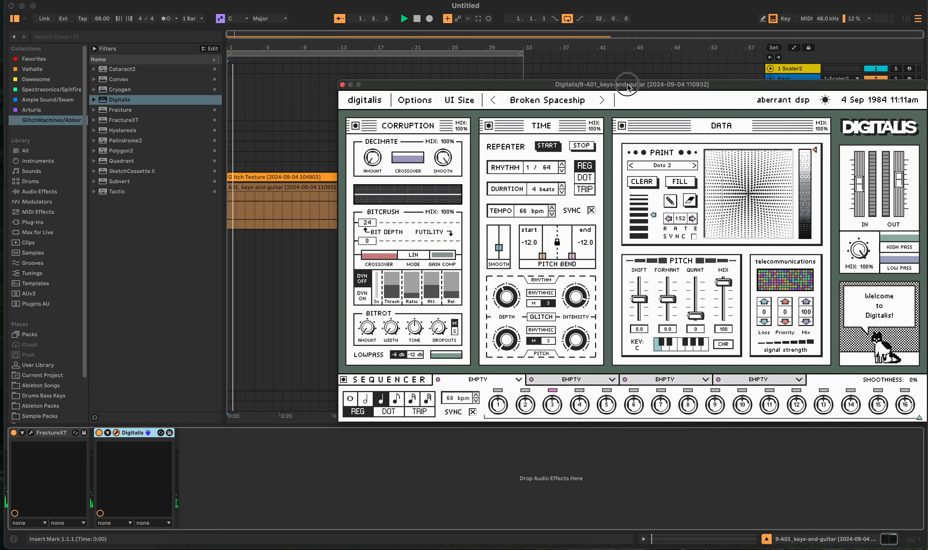
drag(610, 84, 526, 186)
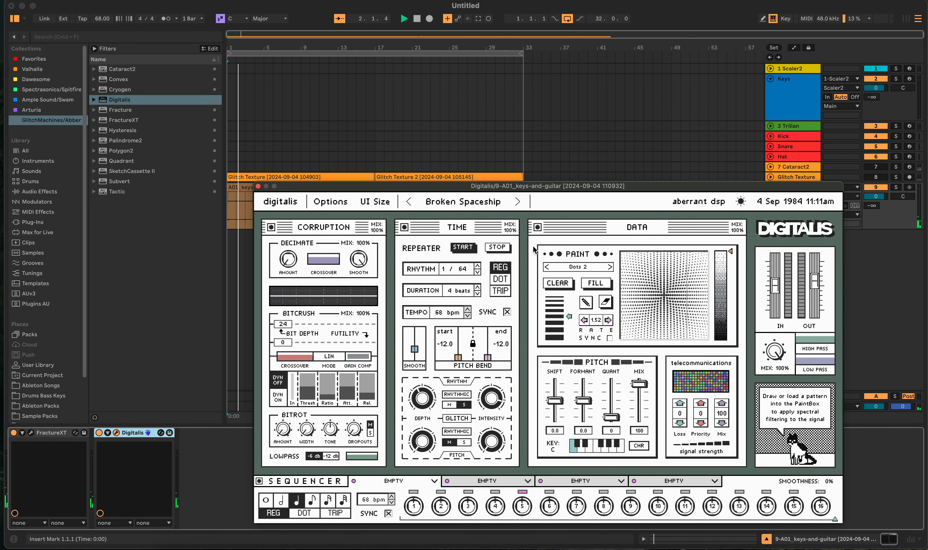
- Audition Digitalis's Sci-Fi Alarm, Nanobots, Self Osc Pulse and CRITICAL ERROR presets during playback
click(519, 202)
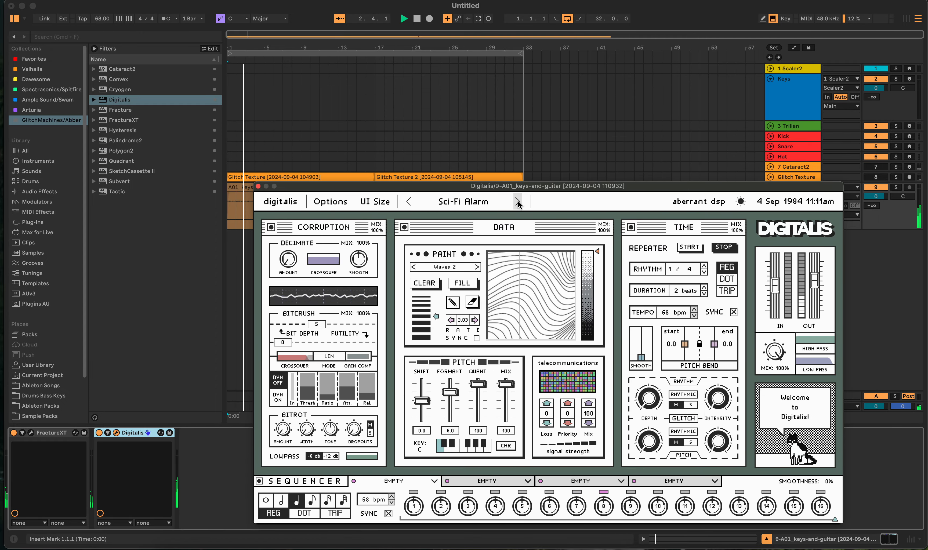
click(518, 202)
click(483, 204)
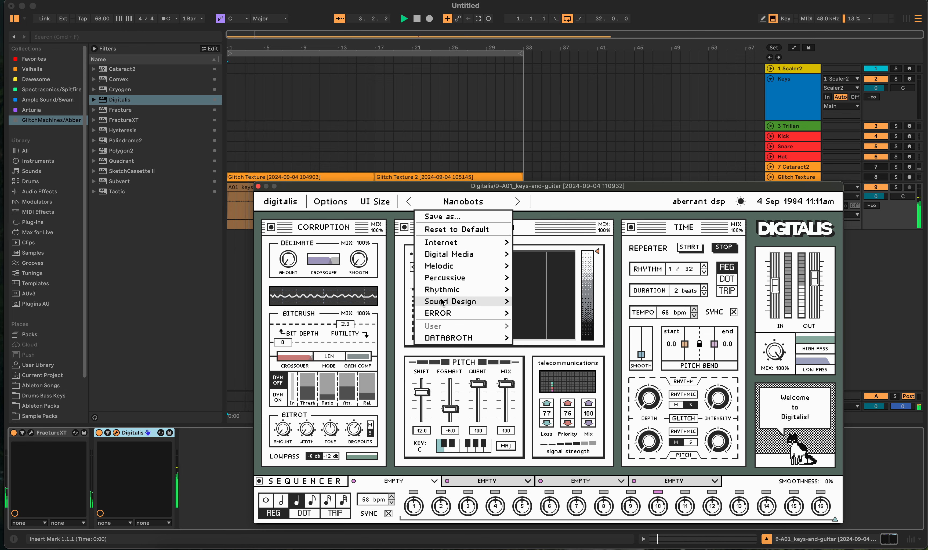
mouse_move(466, 301)
click(534, 301)
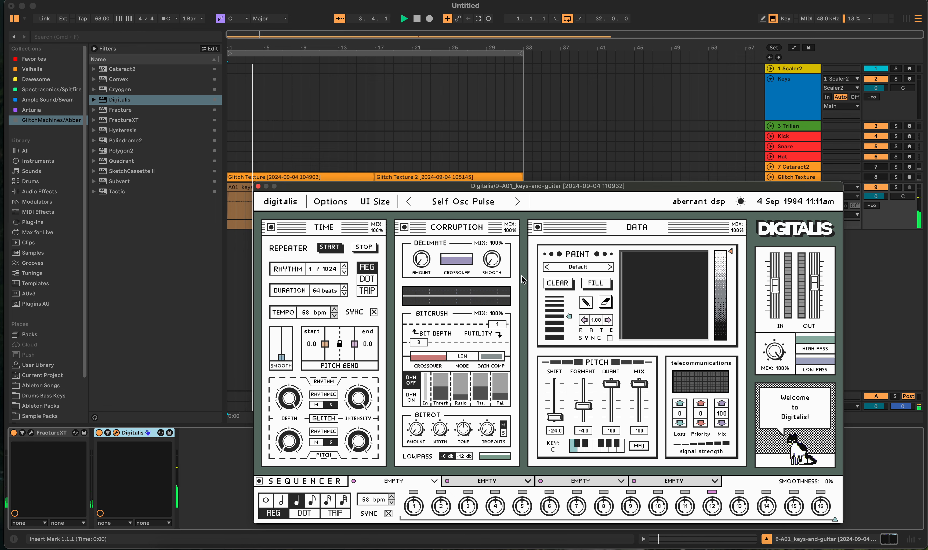
click(518, 202)
- Audition Digitalis's DATABROTH presets Glitterize, Fixator and Dislexics during playback
click(463, 202)
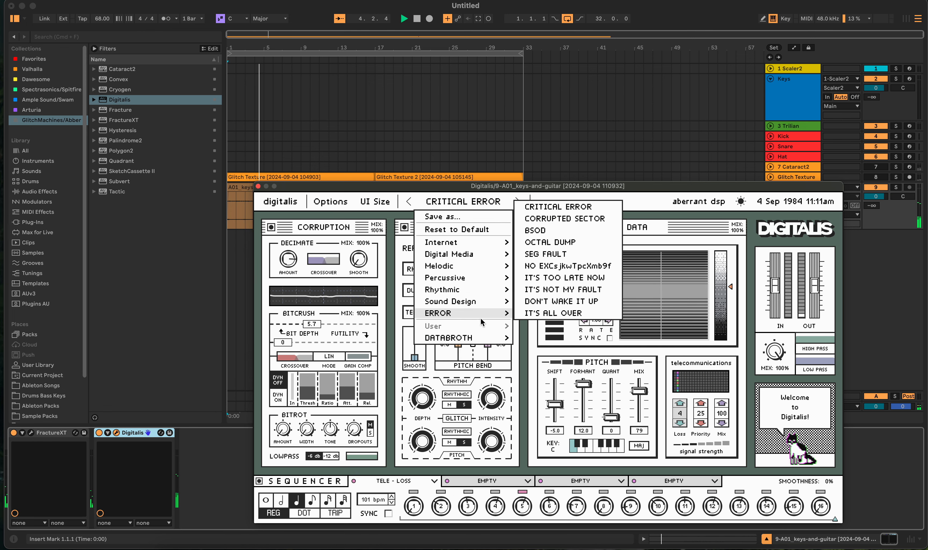
mouse_move(466, 337)
click(543, 222)
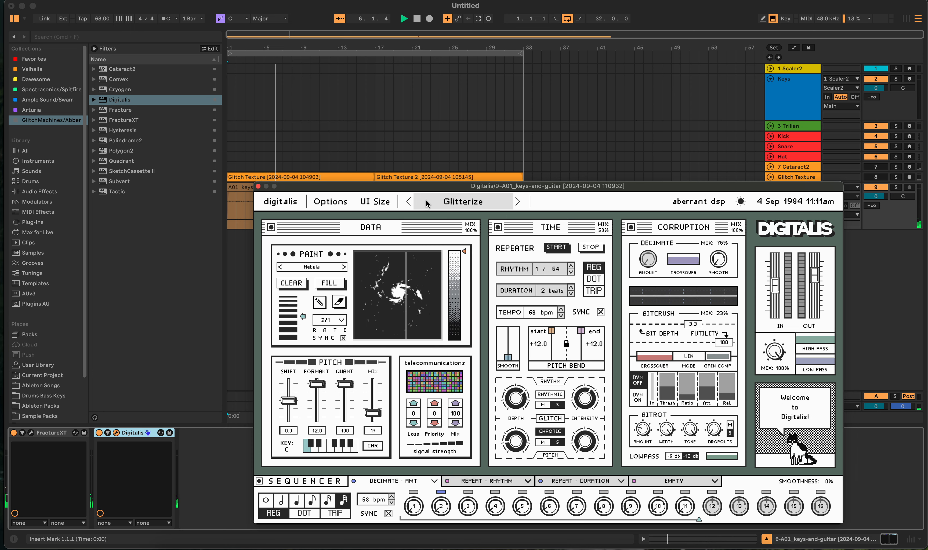
click(408, 202)
click(463, 201)
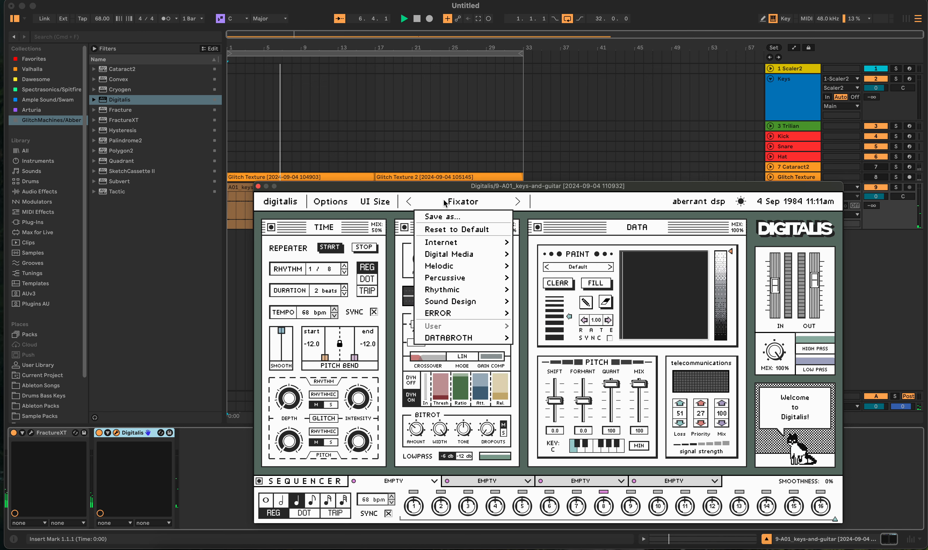
mouse_move(471, 337)
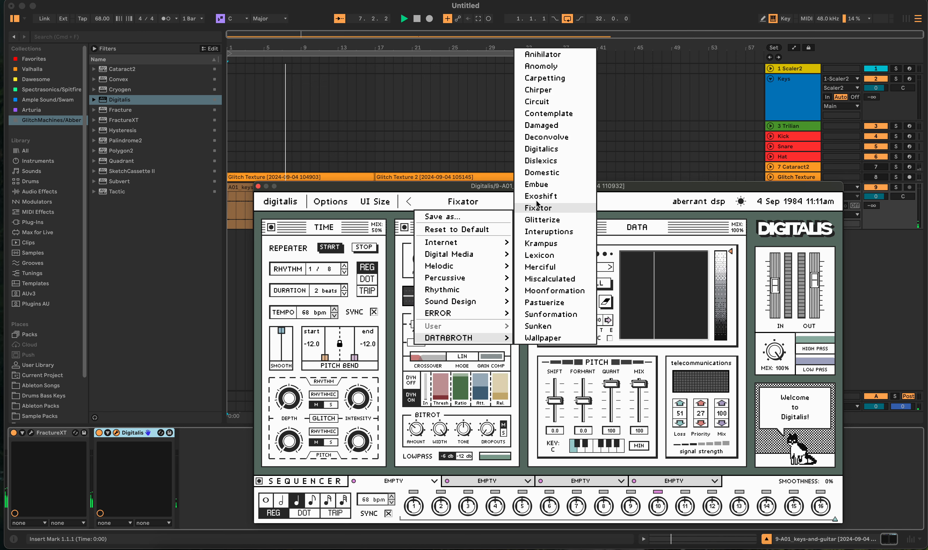
click(542, 161)
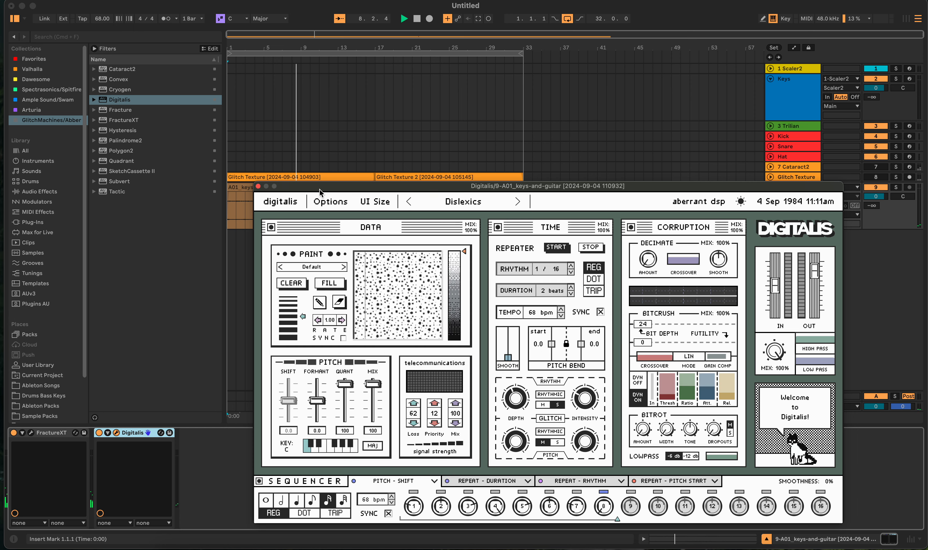
- Uncover the keys-and-guitar clip and set its gain to -16.6 dB
drag(320, 186, 305, 246)
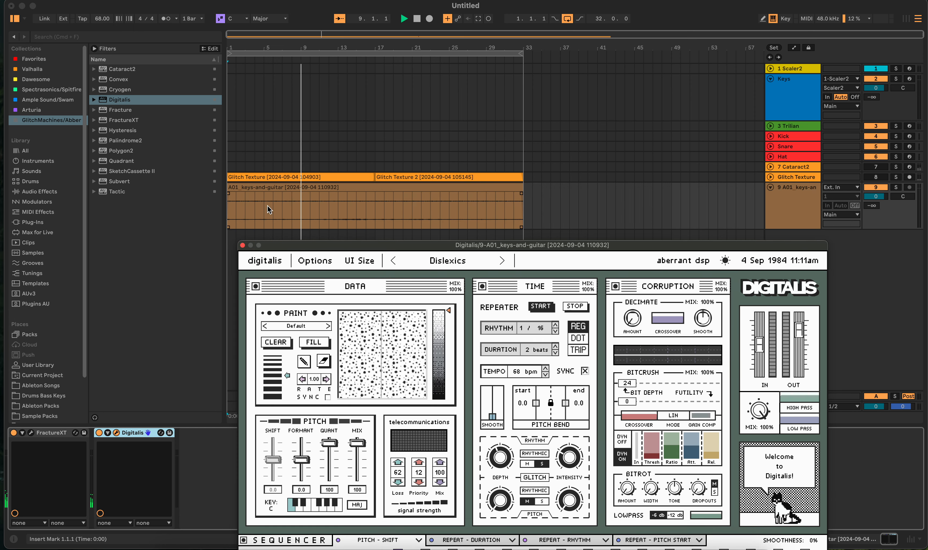
click(275, 188)
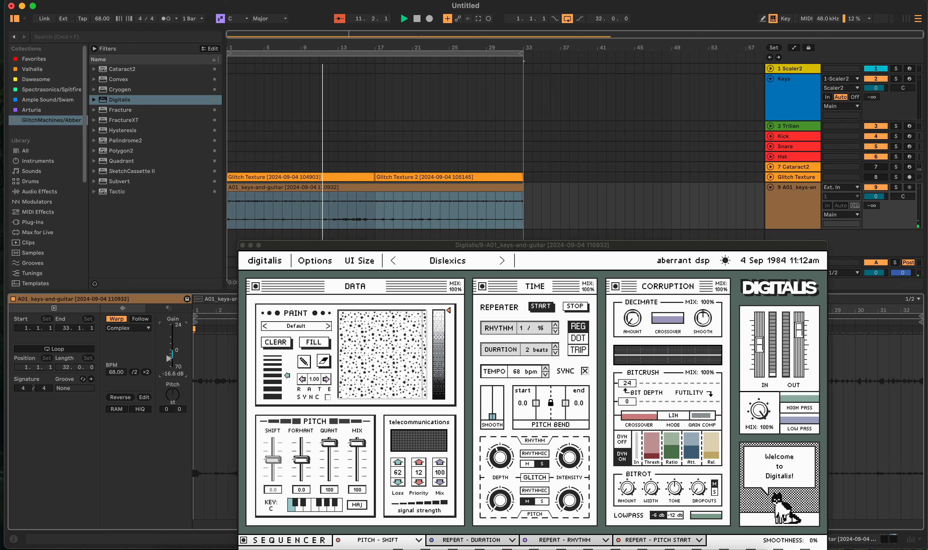
- Audition Digitalis's Warbly Fizz preset and the DON'T WAKE IT UP preset from the ERROR group
click(447, 260)
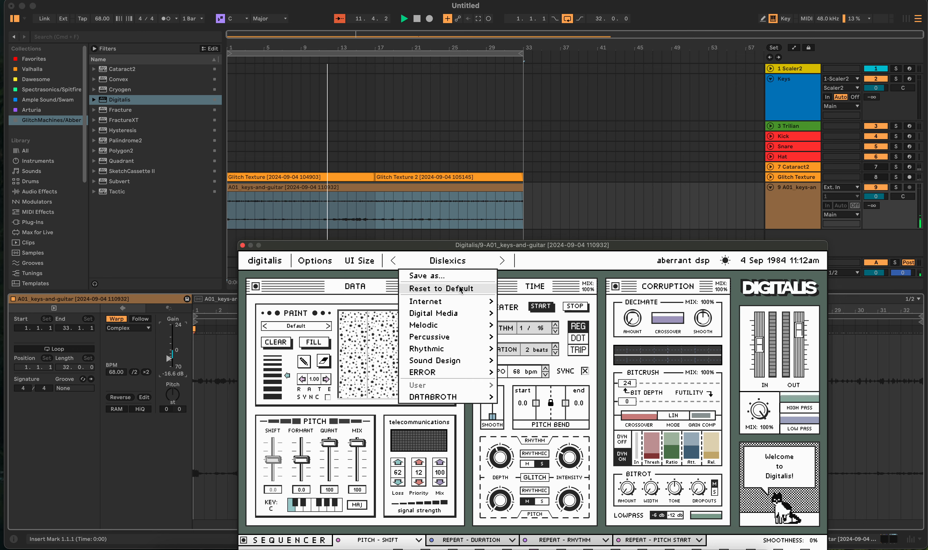
mouse_move(443, 320)
click(531, 301)
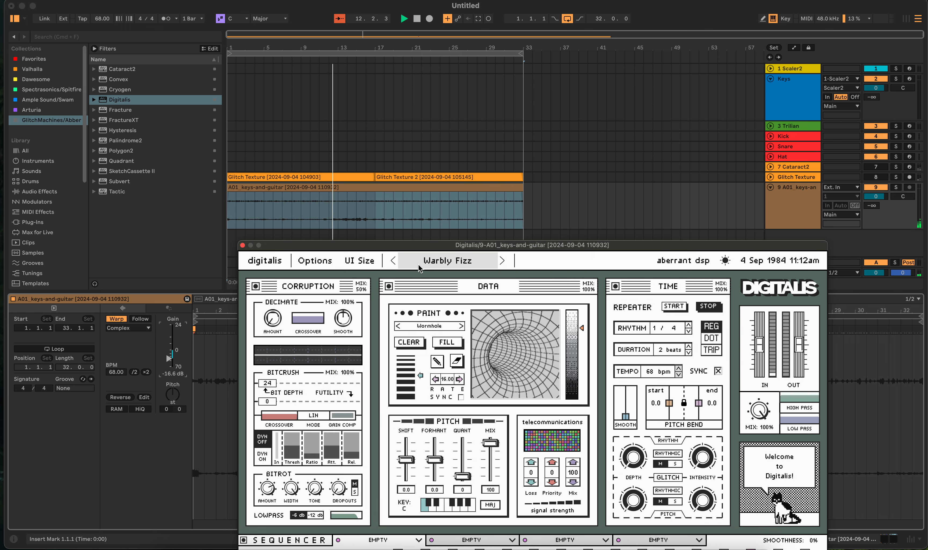
click(430, 265)
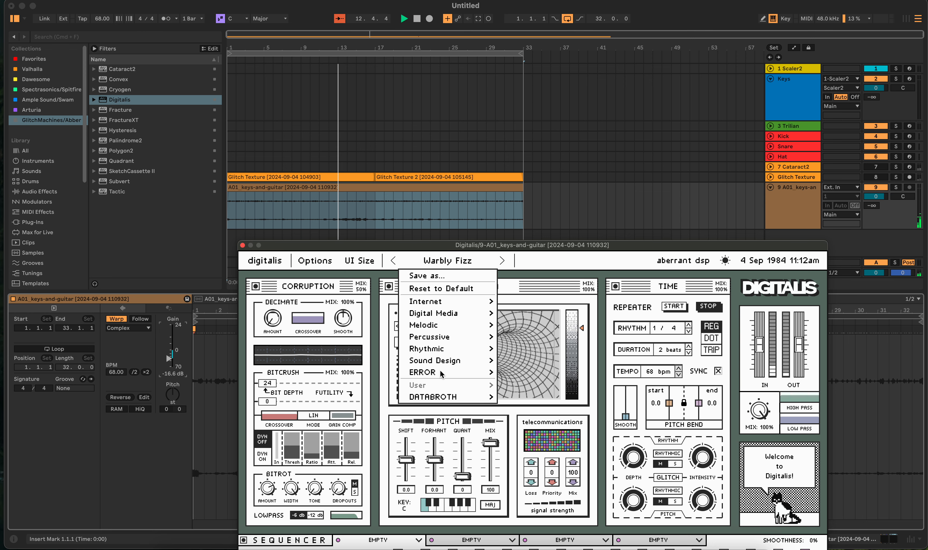
mouse_move(446, 373)
click(548, 360)
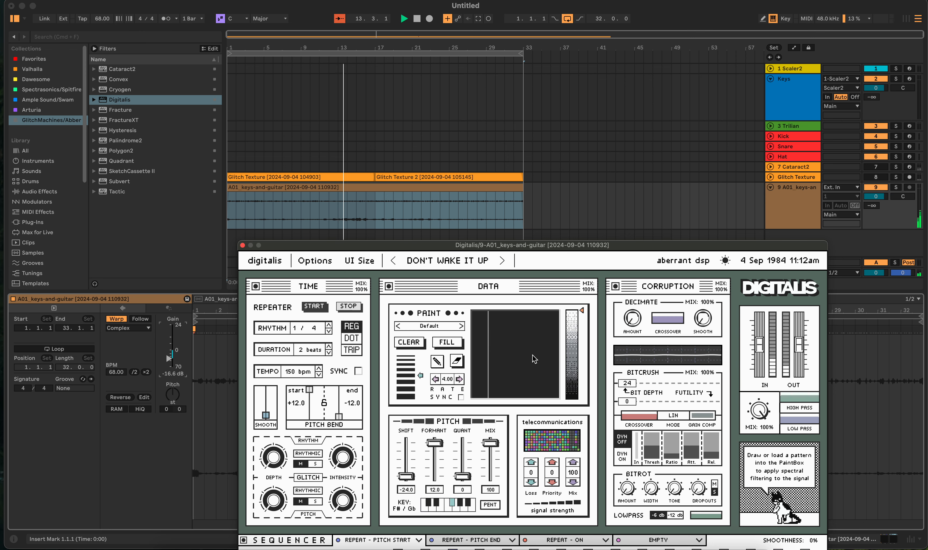
- Close Digitalis and remove it from the keys-and-guitar track's effects
click(242, 244)
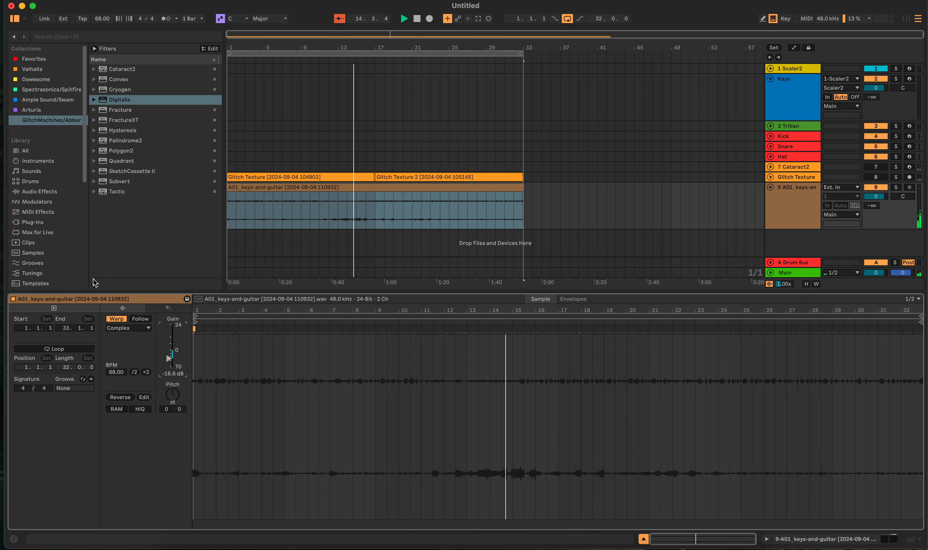
key(shift+Tab)
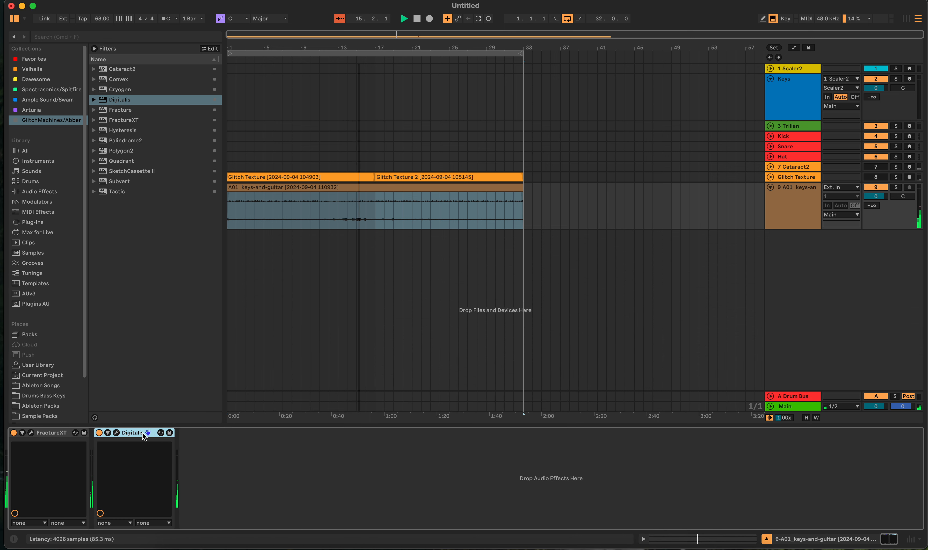
key(Delete)
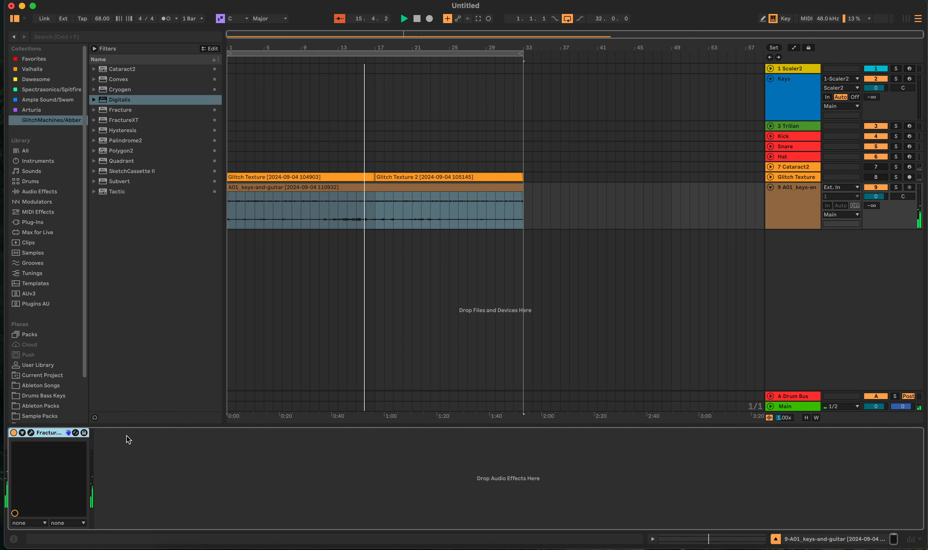
- Lower the keys-and-guitar clip's gain to -30.6 dB and deselect the clip
double_click(287, 194)
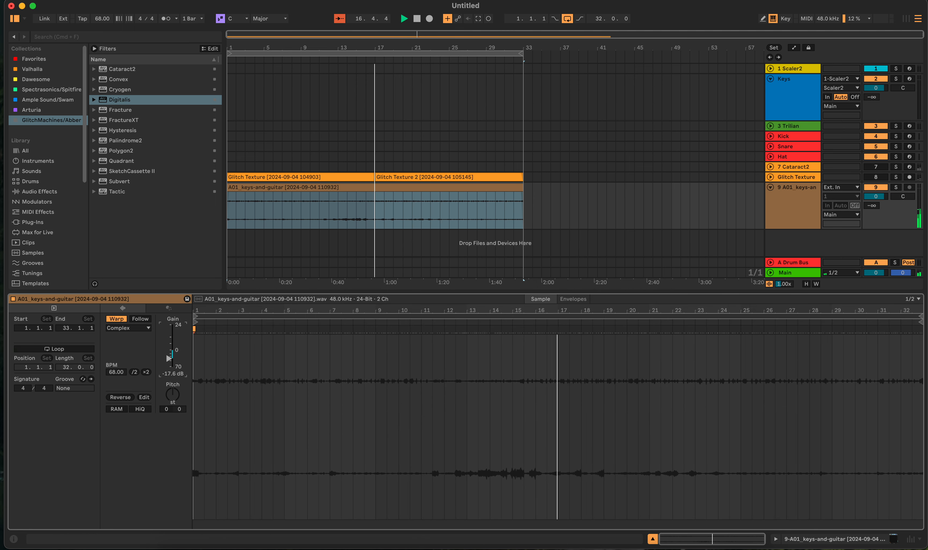
drag(168, 358, 168, 362)
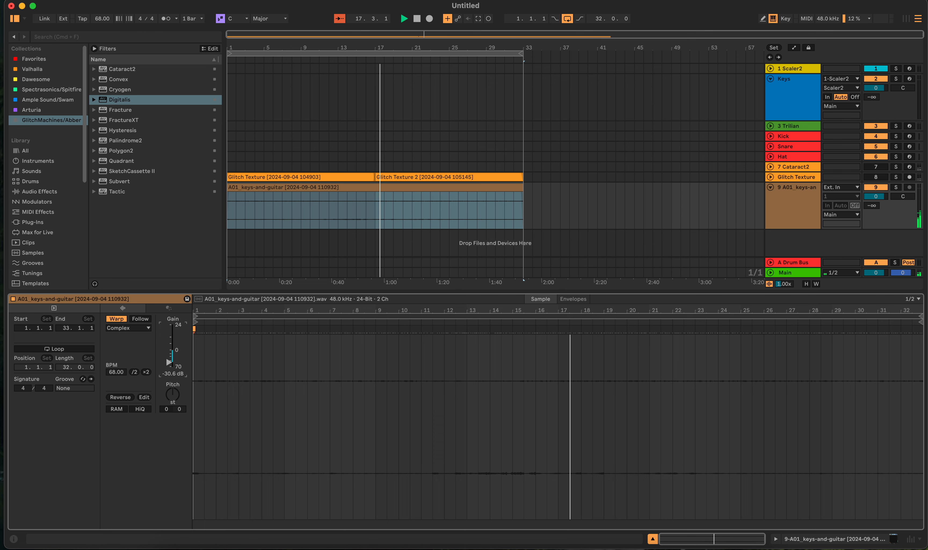
click(560, 191)
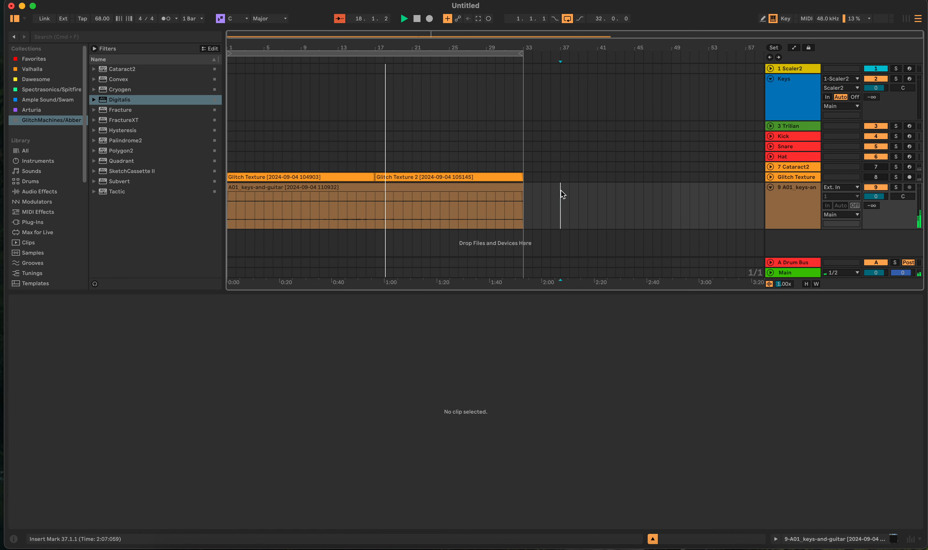
- Randomize the entire FractureXT patch once more, close the plugin window and stop playback
key(shift+Tab)
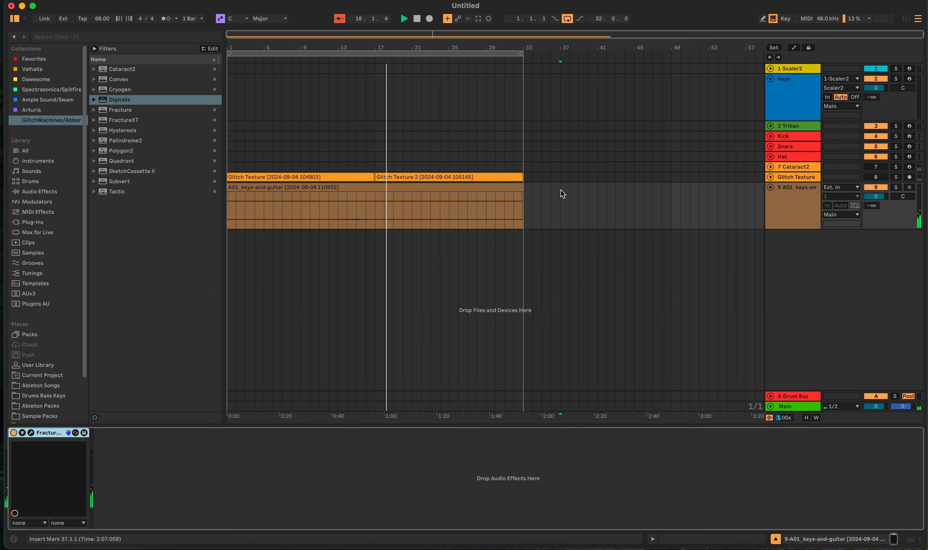
click(31, 433)
click(559, 383)
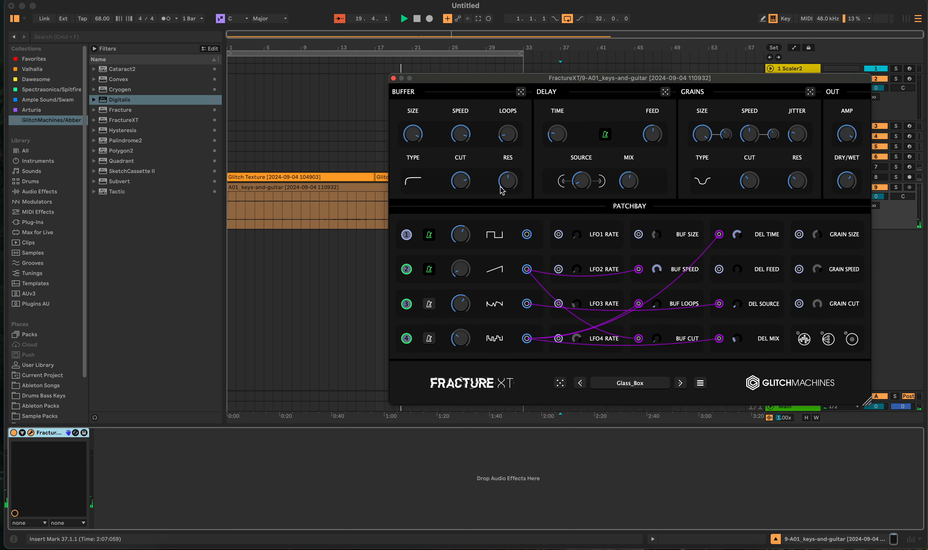
click(393, 78)
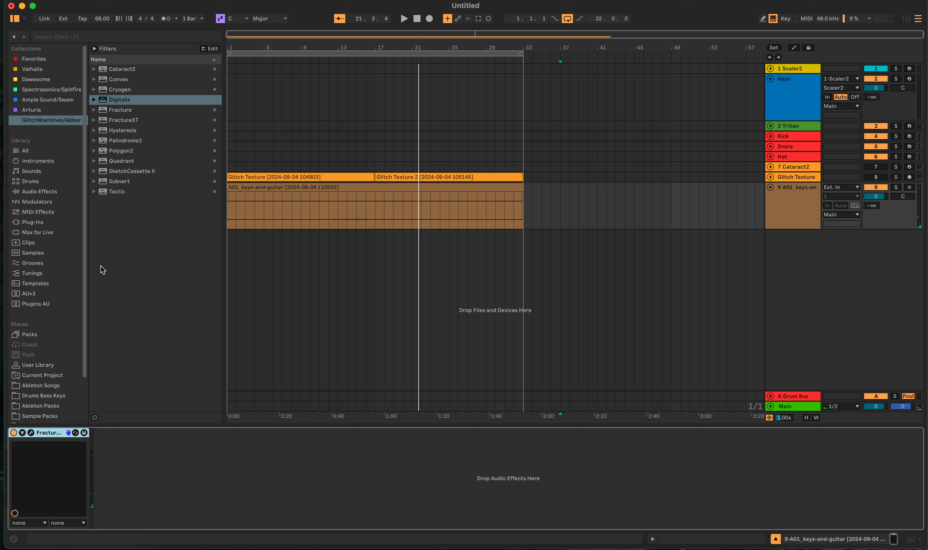
- Replace FractureXT on the keys-and-guitar track with Love from the Dawesome collection
key(Delete)
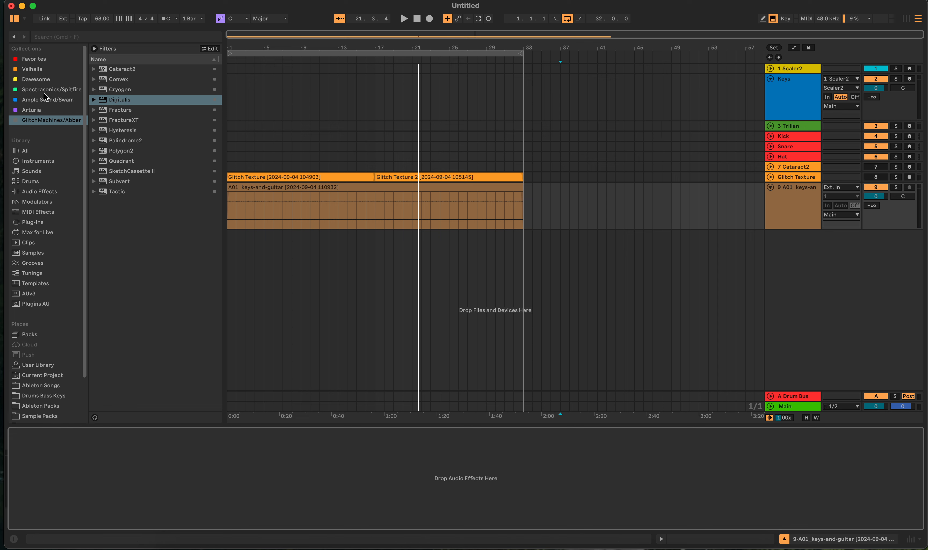
click(62, 89)
click(66, 79)
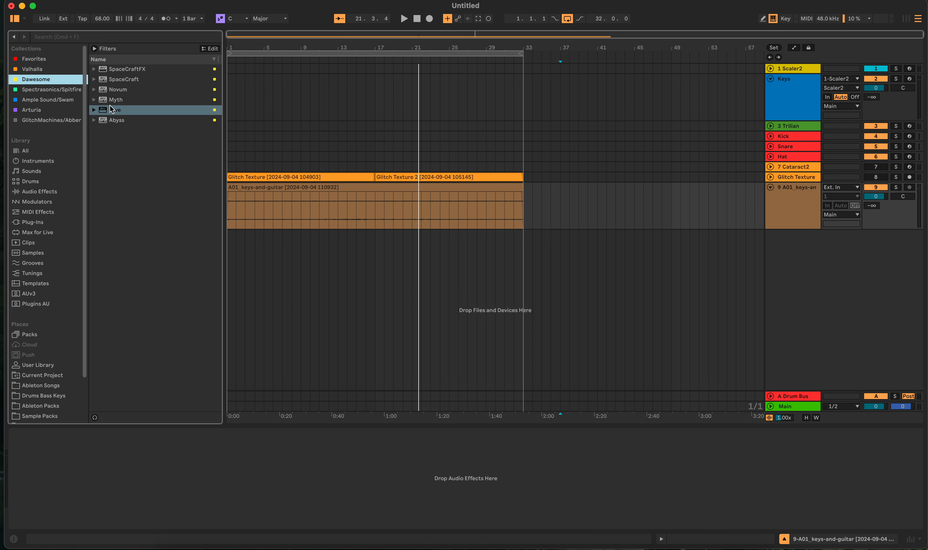
mouse_move(113, 112)
mouse_down()
mouse_move(164, 124)
mouse_move(212, 445)
mouse_move(204, 472)
mouse_up()
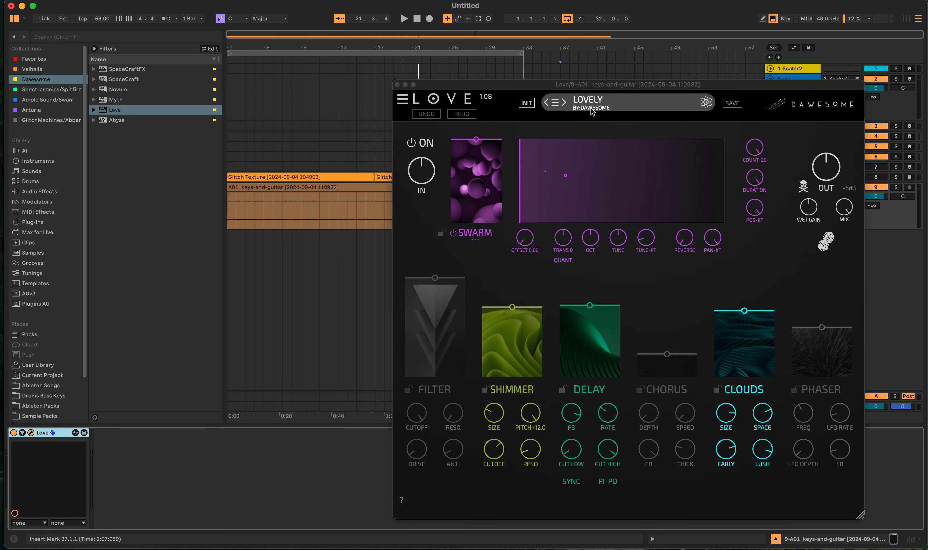
- Load the CINEMATIC FLAVOUR preset by Hydratek in Love
click(558, 102)
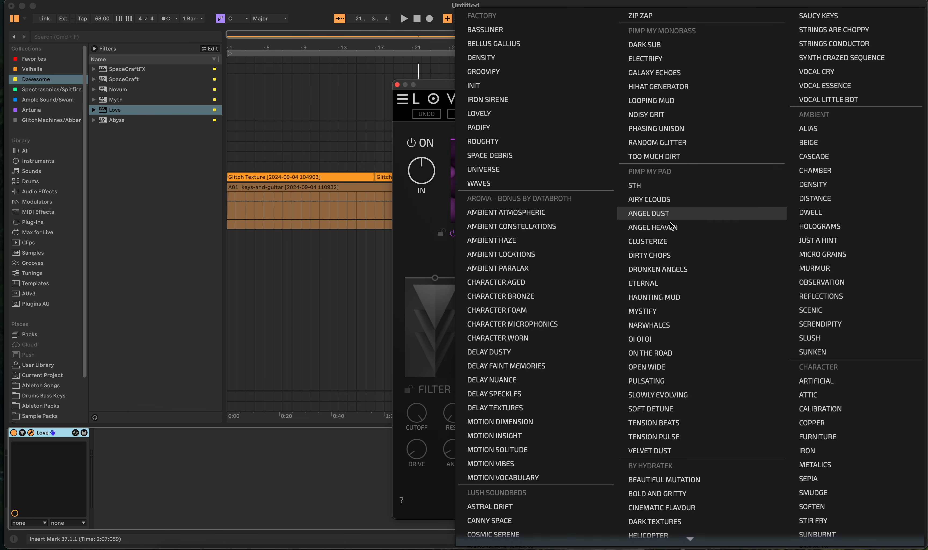
scroll(699, 386, down, 5)
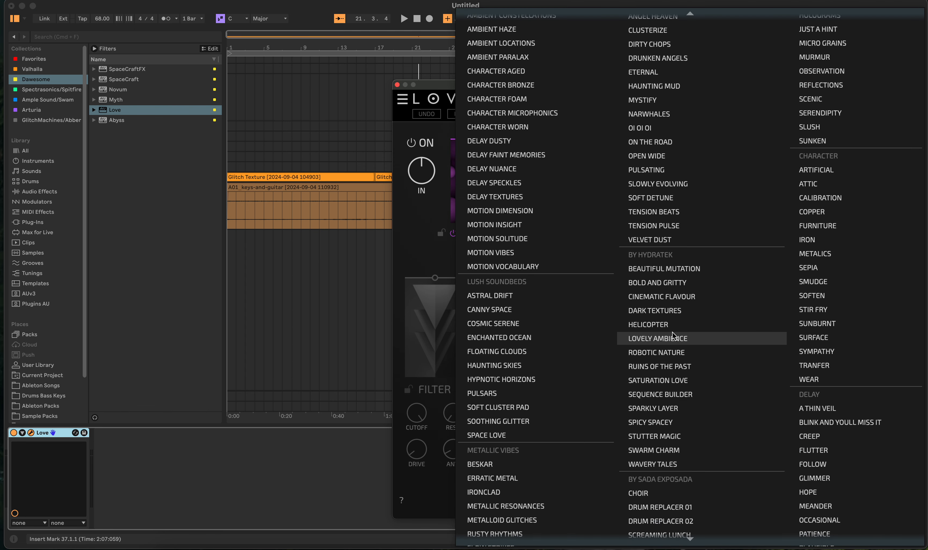
click(681, 301)
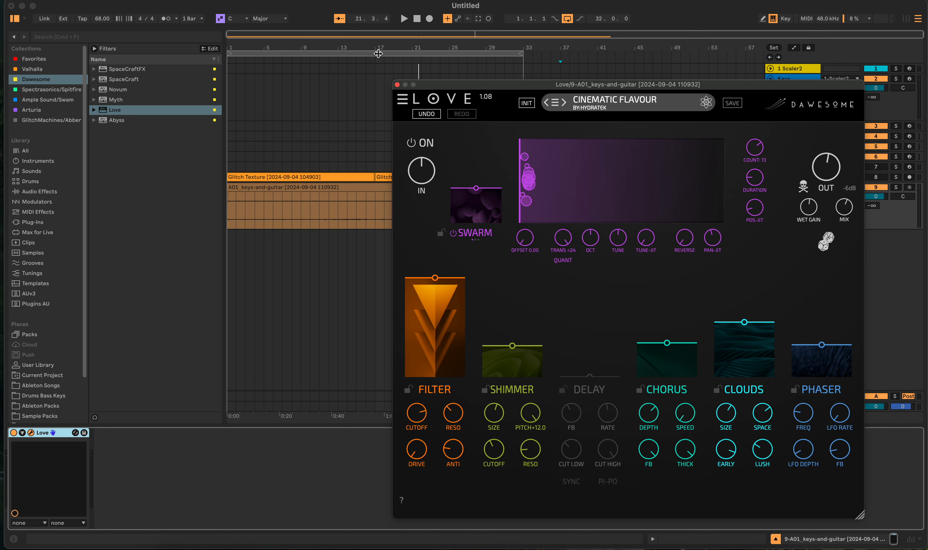
- Restart playback from the beginning and adjust Love's Mix and Wet Gain while listening to the keys-and-guitar clip
click(416, 21)
click(402, 20)
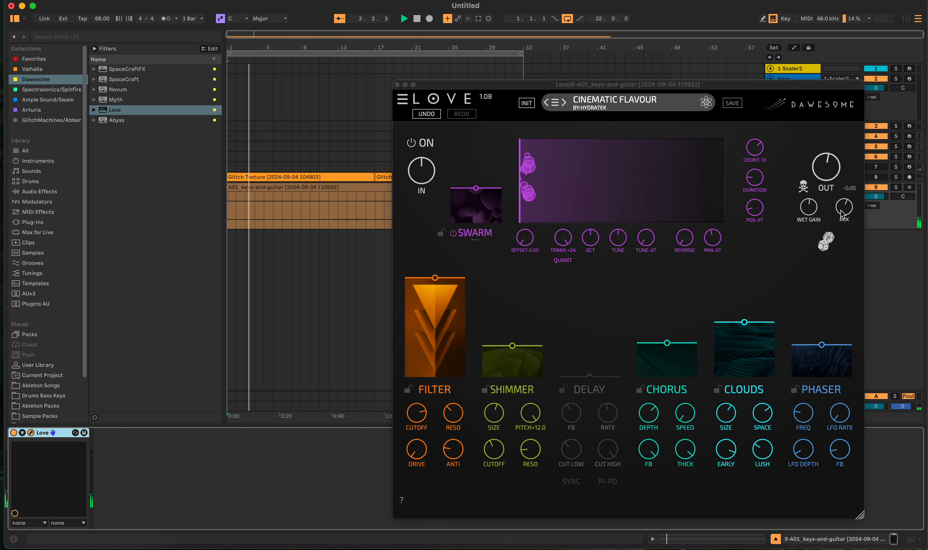
drag(842, 210, 845, 142)
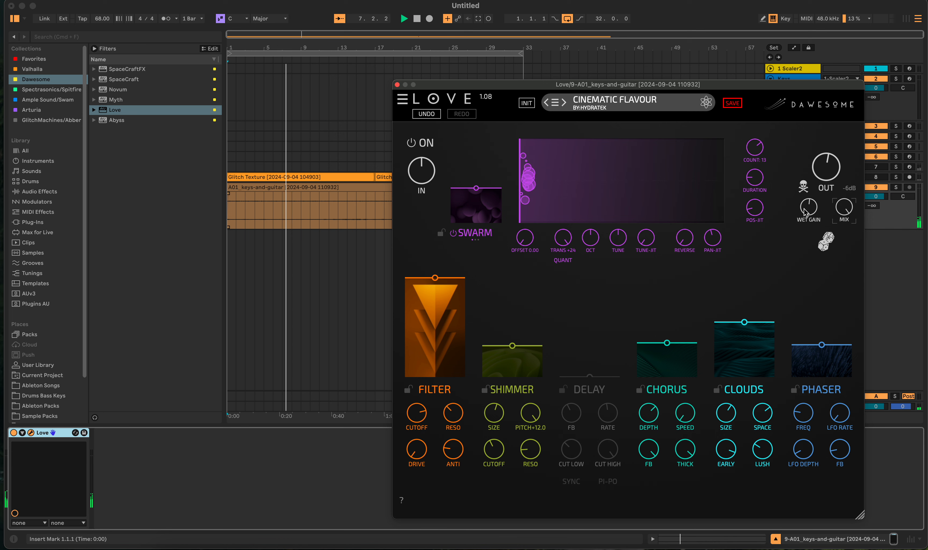
drag(805, 209, 806, 200)
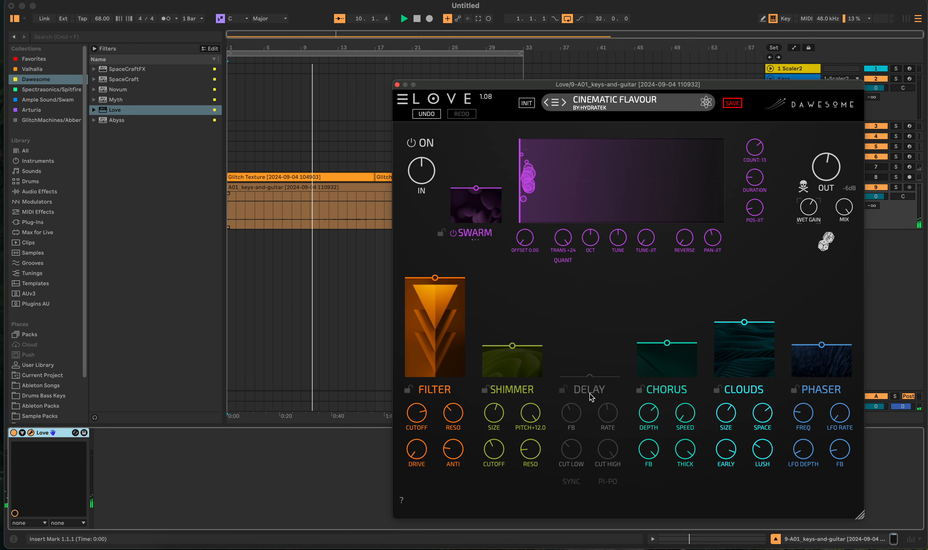
- Randomize Love's patch three times during playback and close the plugin window
click(827, 243)
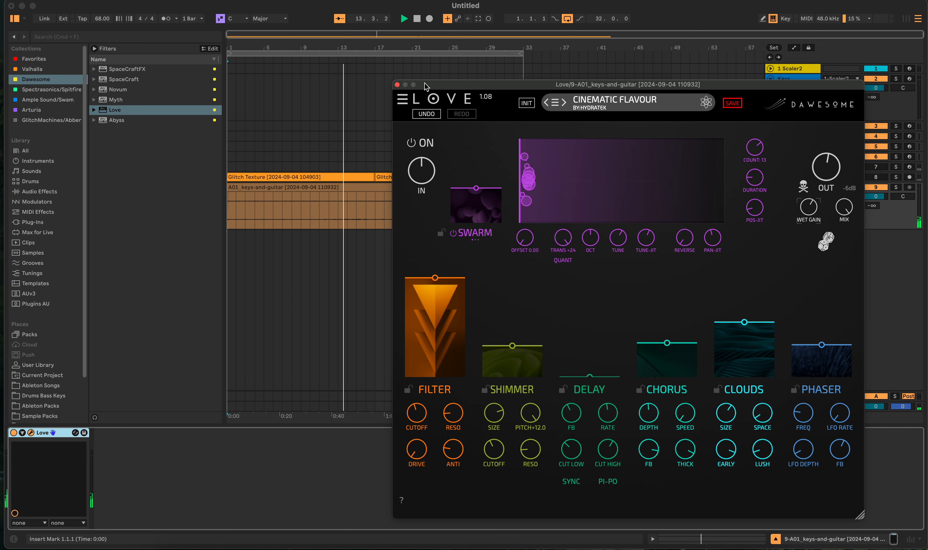
click(824, 243)
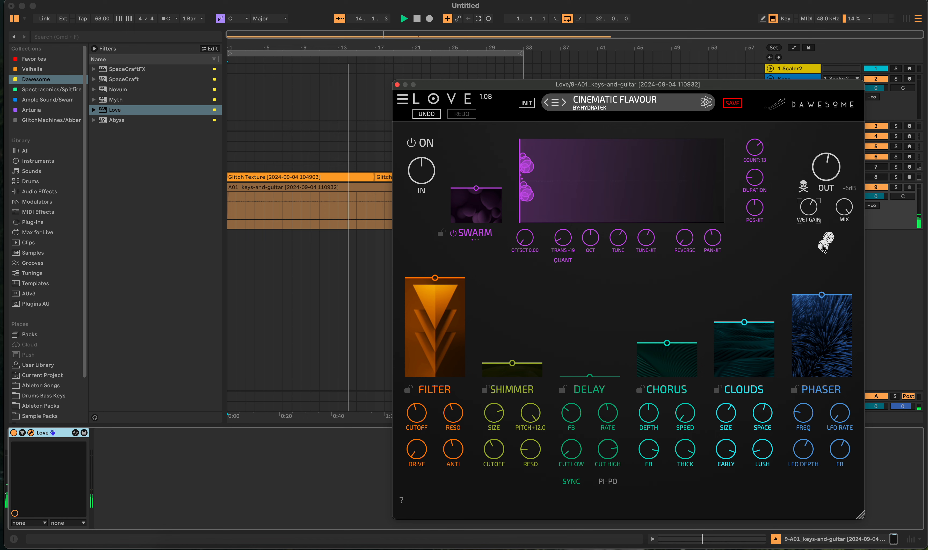
click(824, 244)
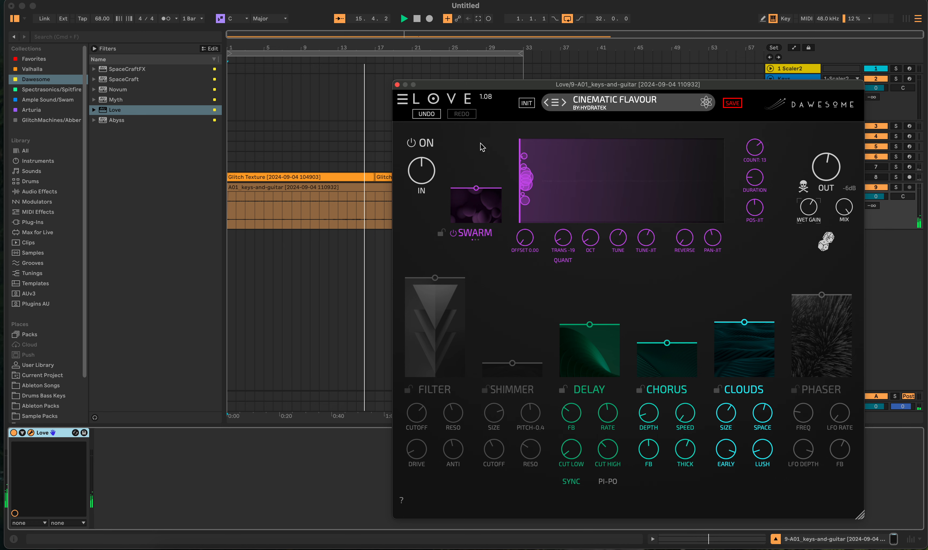
click(397, 84)
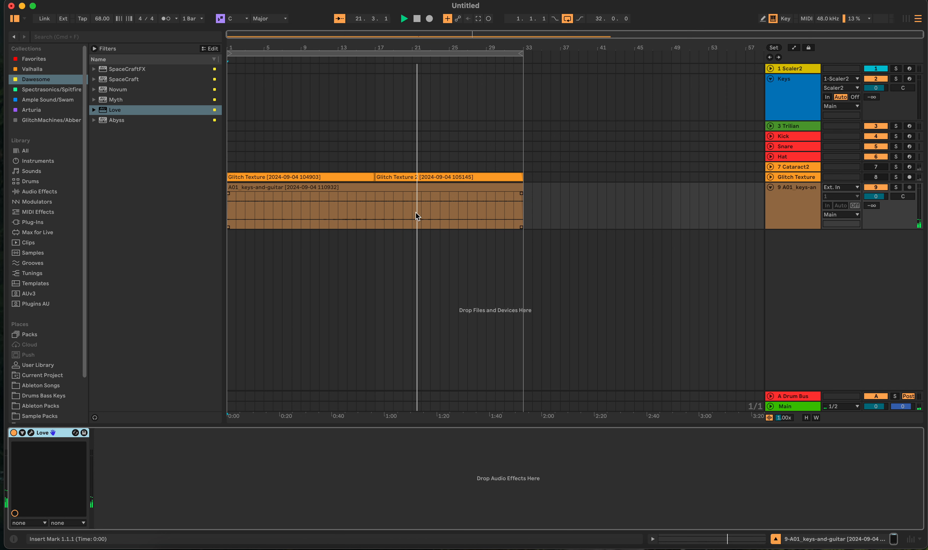
- Recheck Love's settings on the keys-and-guitar track, close its window and stop playback back at the start
click(587, 177)
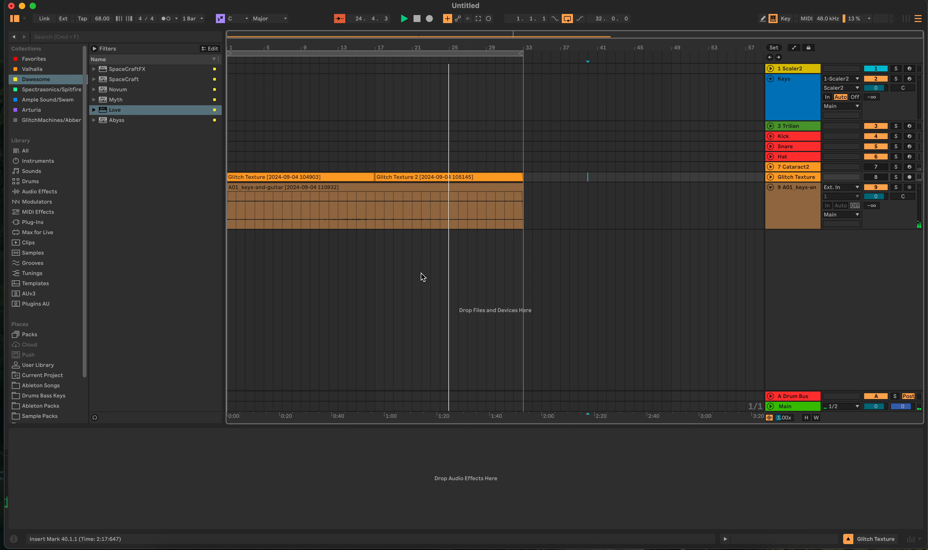
click(560, 214)
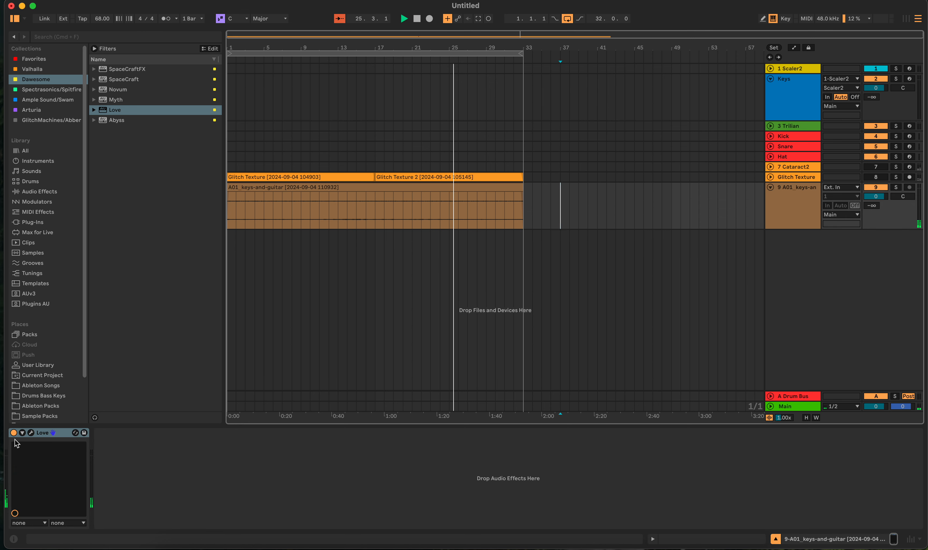
click(31, 432)
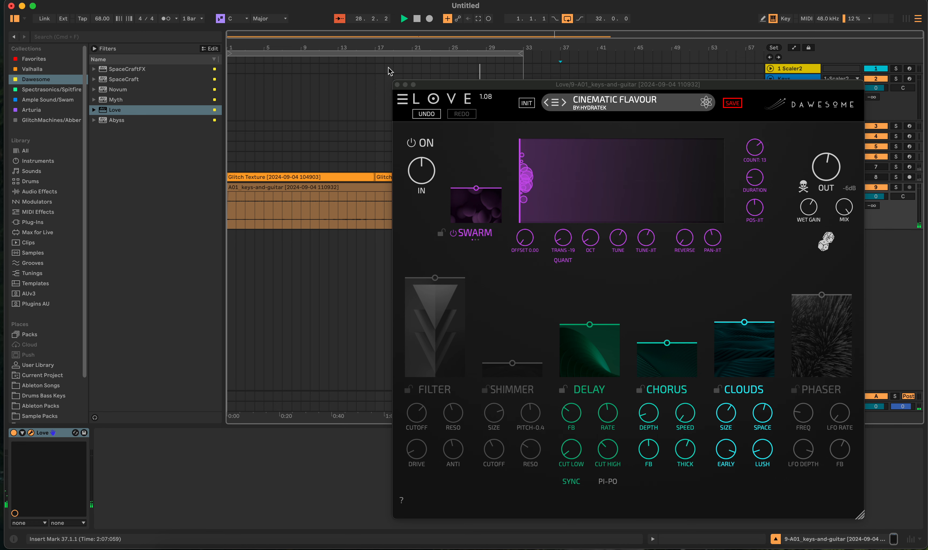
click(396, 84)
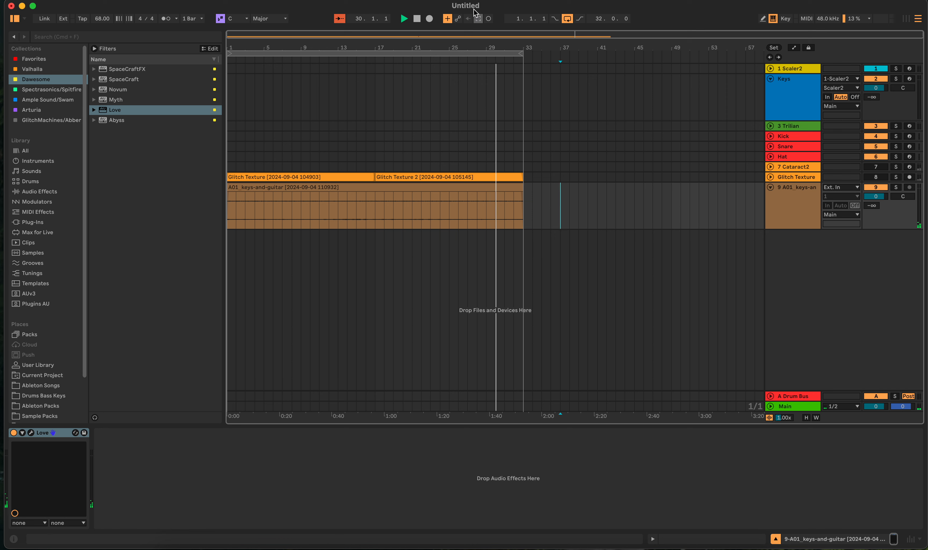
double_click(417, 18)
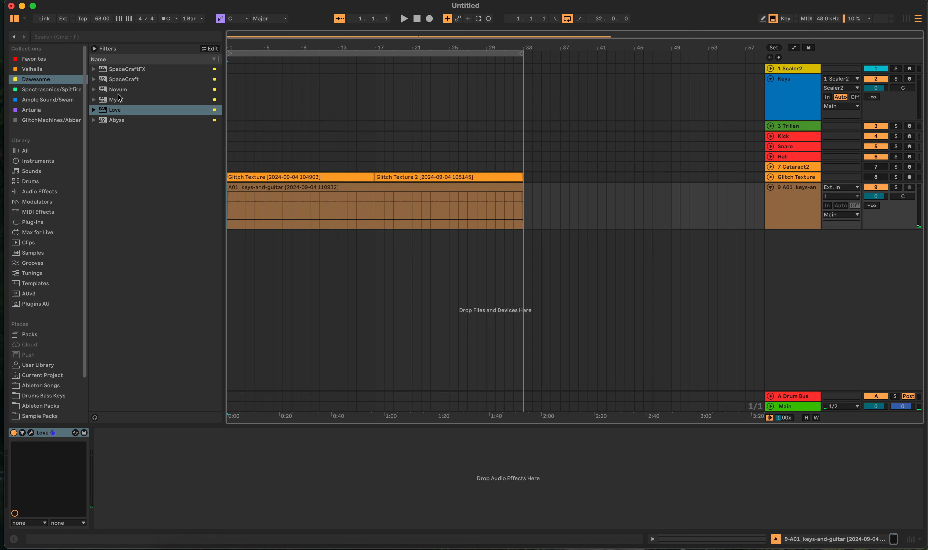
- Replace Keyscape on the Keys track with Originals - Intimate Grand Piano from the Spectrasonics/Spitfire collection and close its window
click(512, 108)
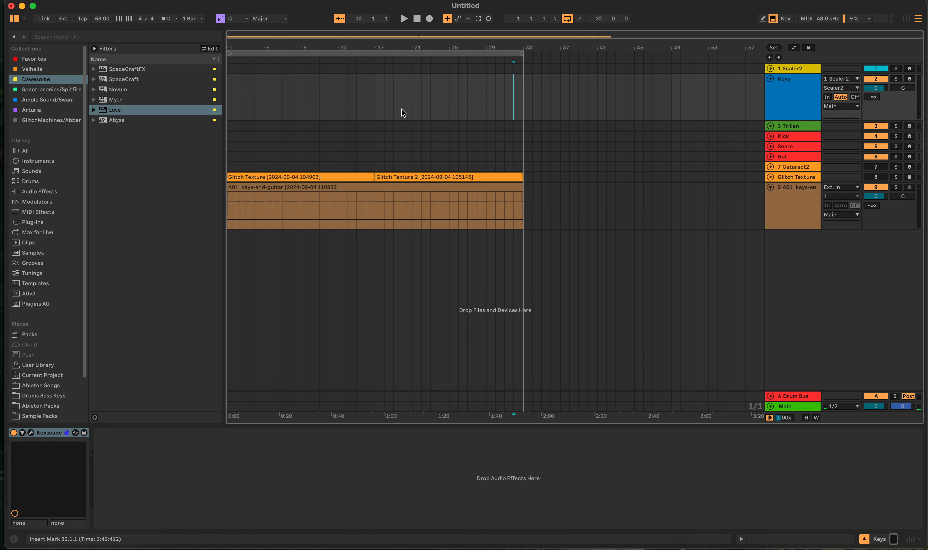
click(47, 89)
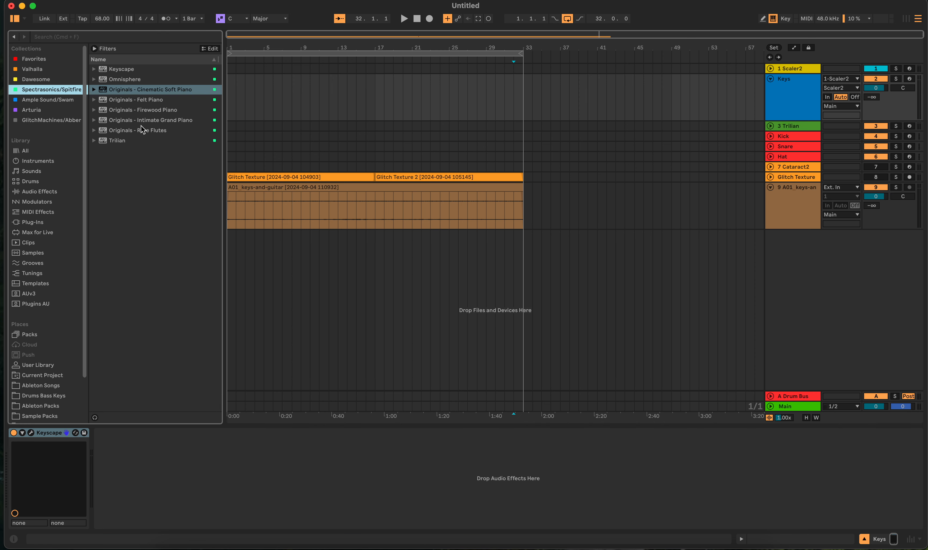
drag(143, 120, 427, 104)
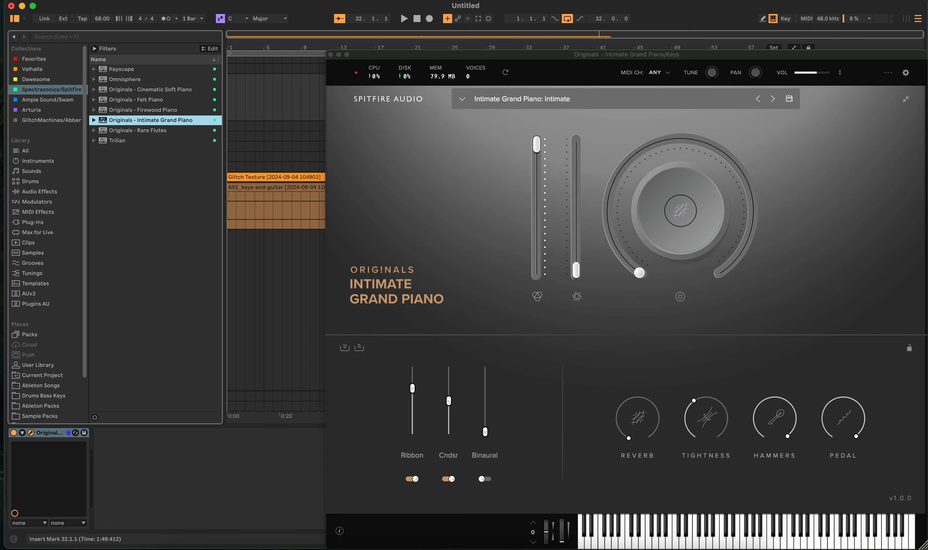
click(330, 54)
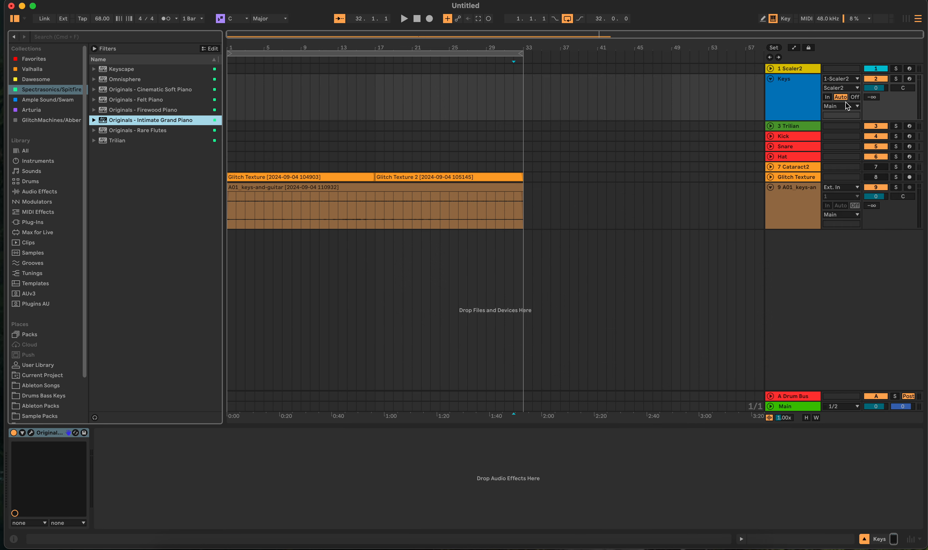
- Load the Prisms 2 chord set D or Bm (R&B) in Scaler2, enable MIDI binding for section A and close the plugin window
click(539, 66)
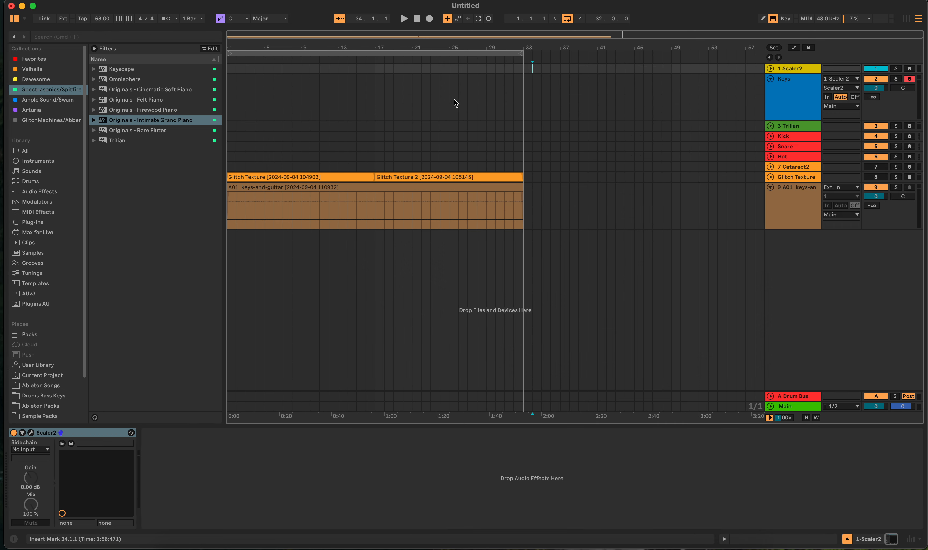
click(31, 433)
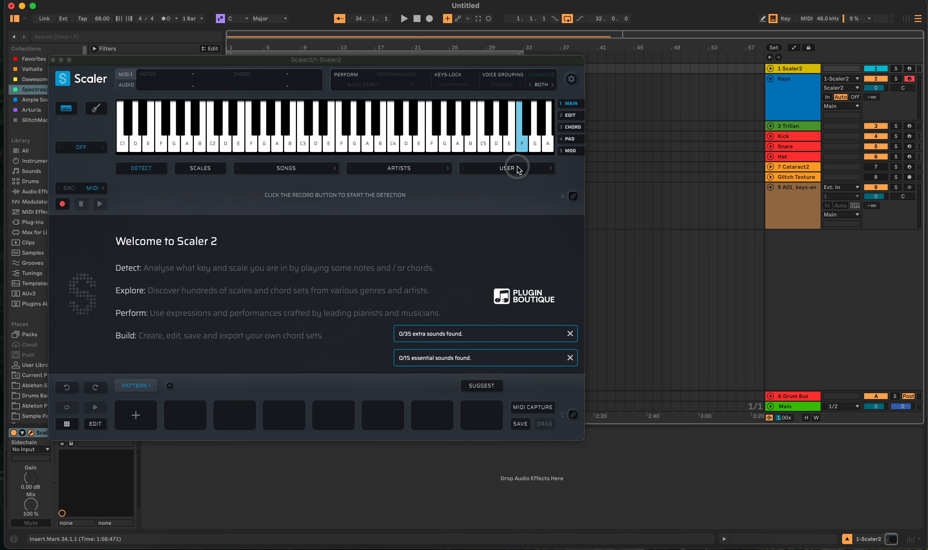
click(517, 169)
mouse_move(535, 268)
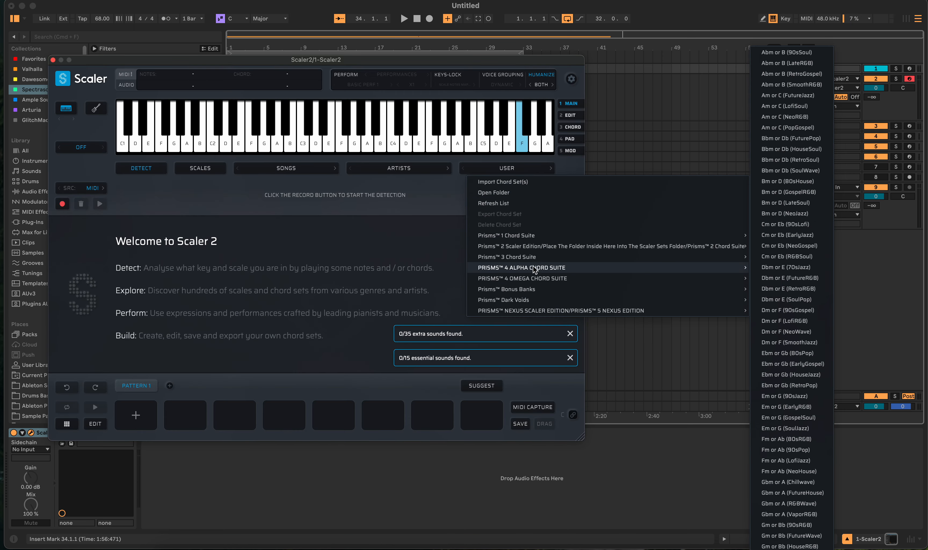
mouse_move(549, 249)
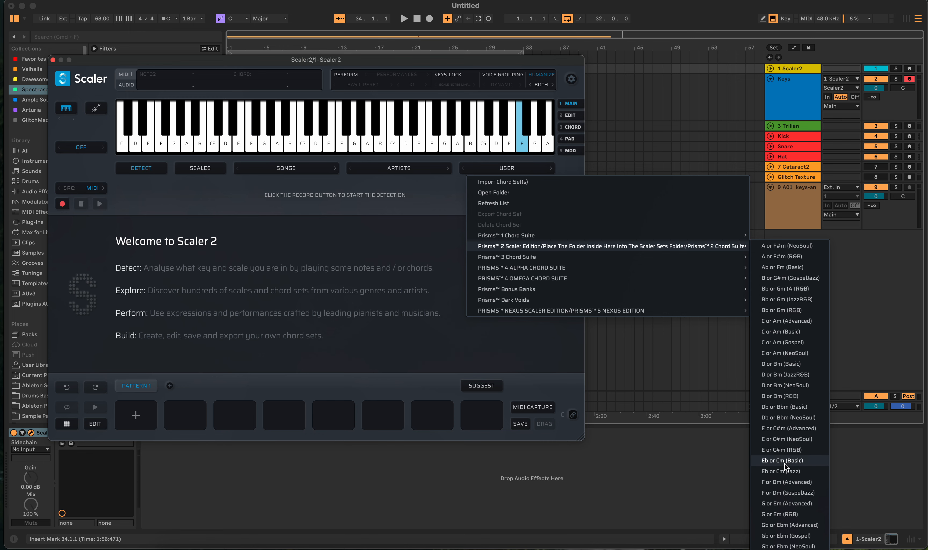
click(796, 396)
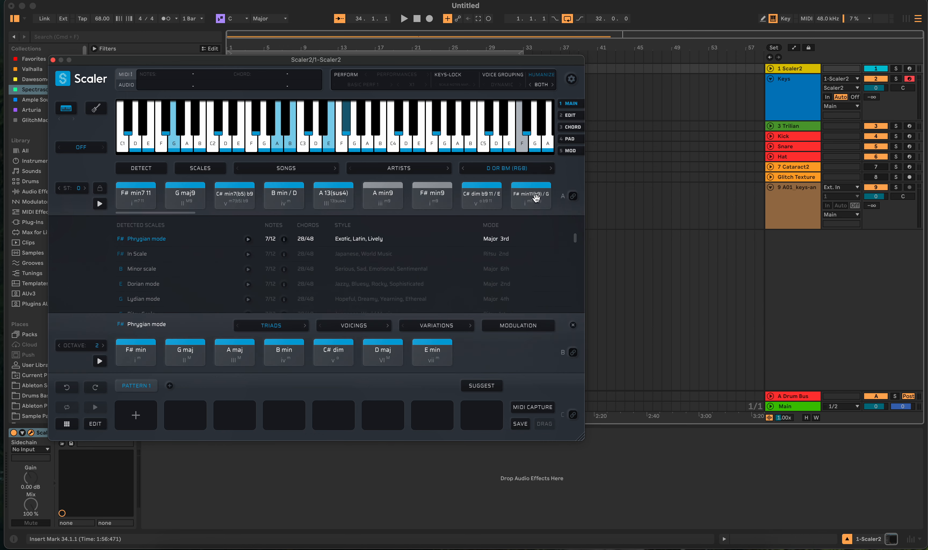
click(572, 196)
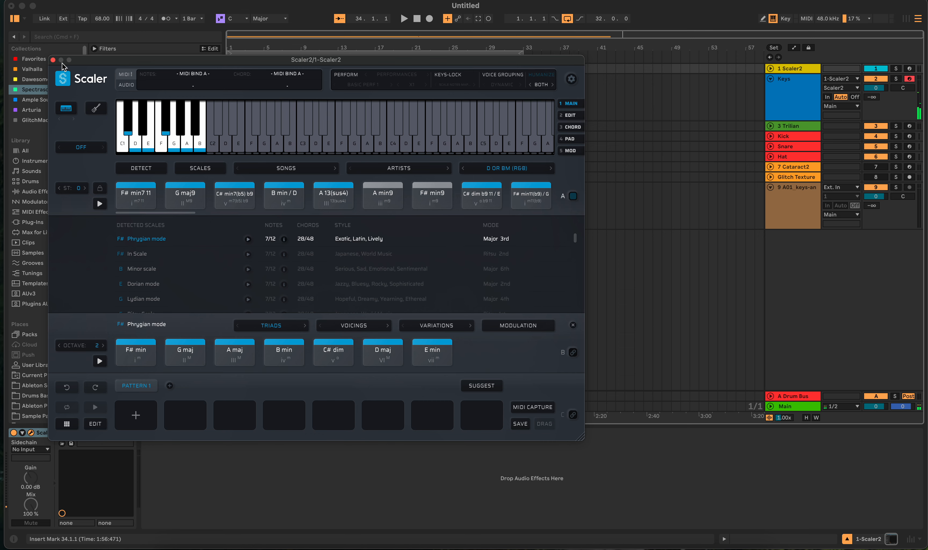
click(53, 60)
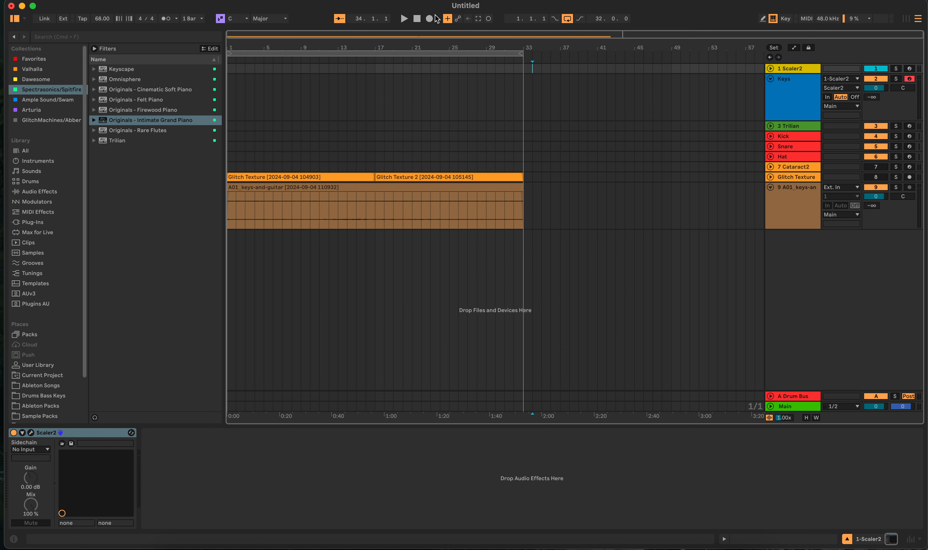
- Rehearse over the track, record about four bars of chords on the Keys track with the metronome on, and trim the recording at bar 5
click(404, 20)
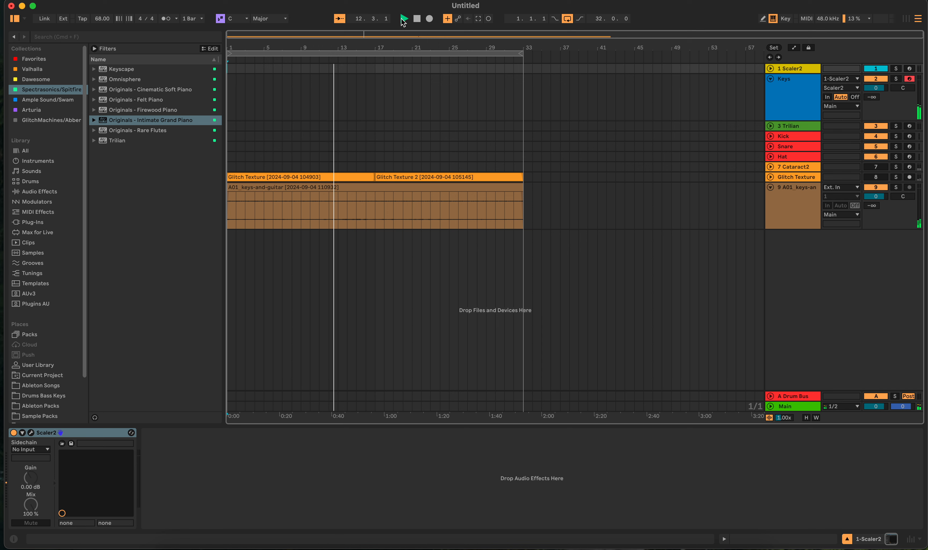
click(417, 19)
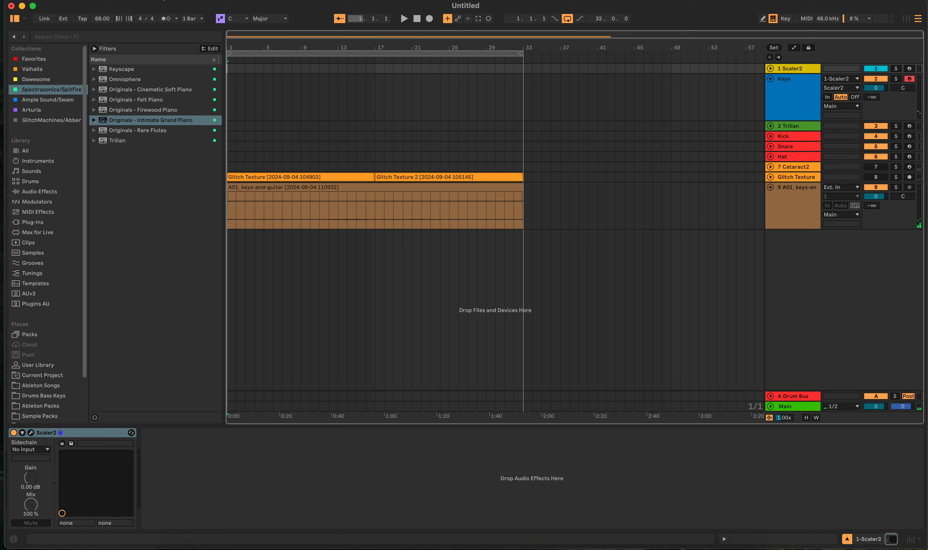
click(163, 22)
click(430, 19)
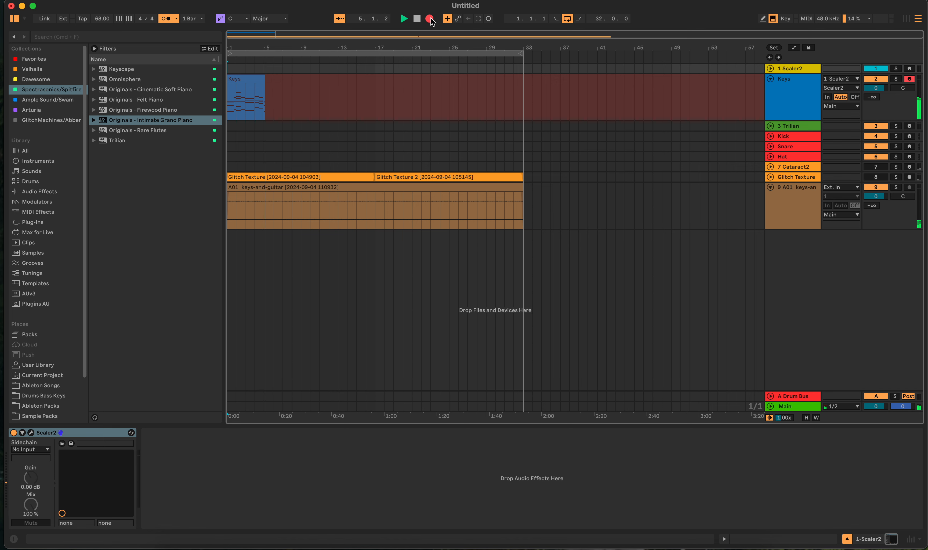
click(417, 18)
click(280, 93)
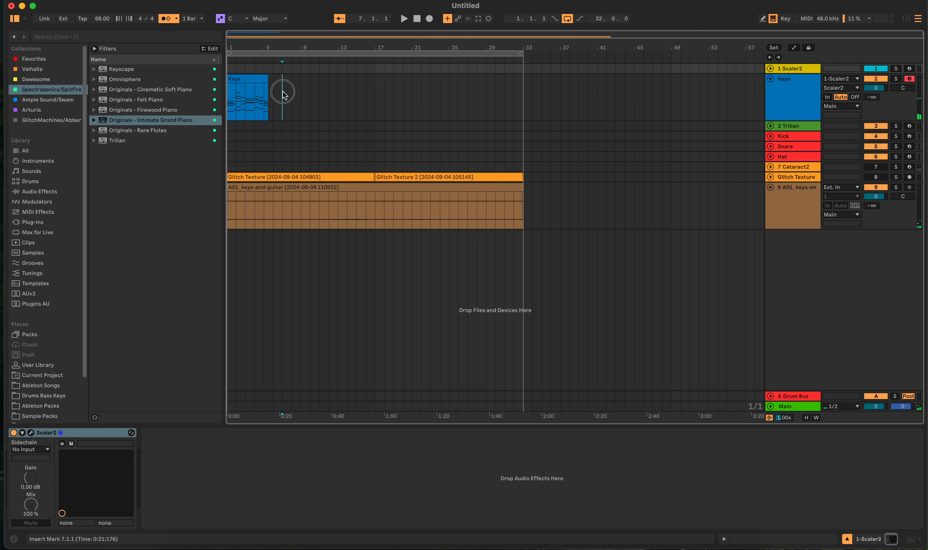
- Remove the stray notes at the end of the recorded Keys clip and consolidate it into a four-bar clip
click(259, 79)
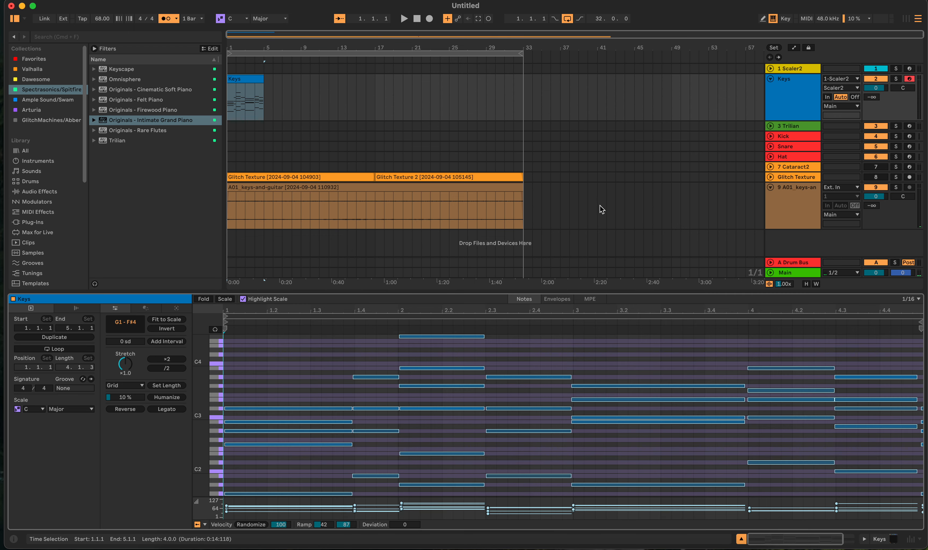
drag(921, 390, 926, 503)
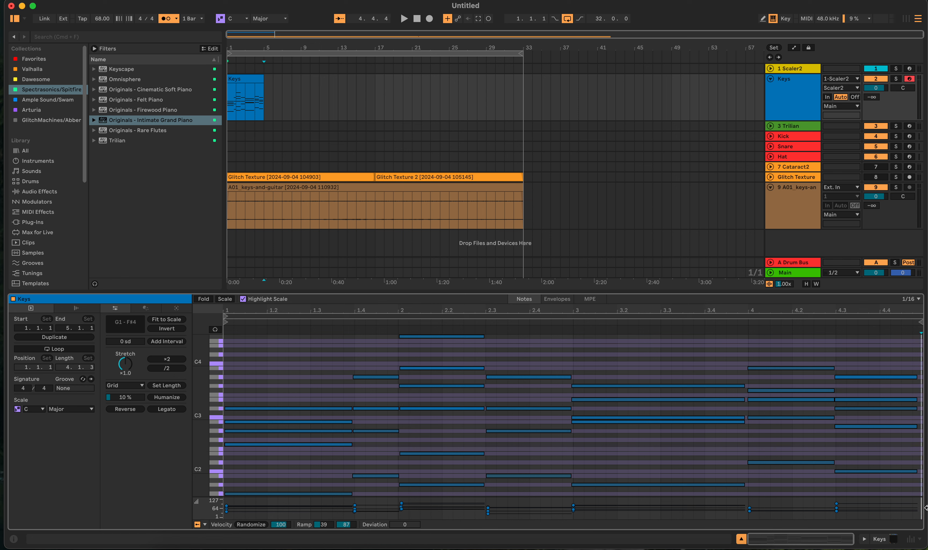
click(251, 77)
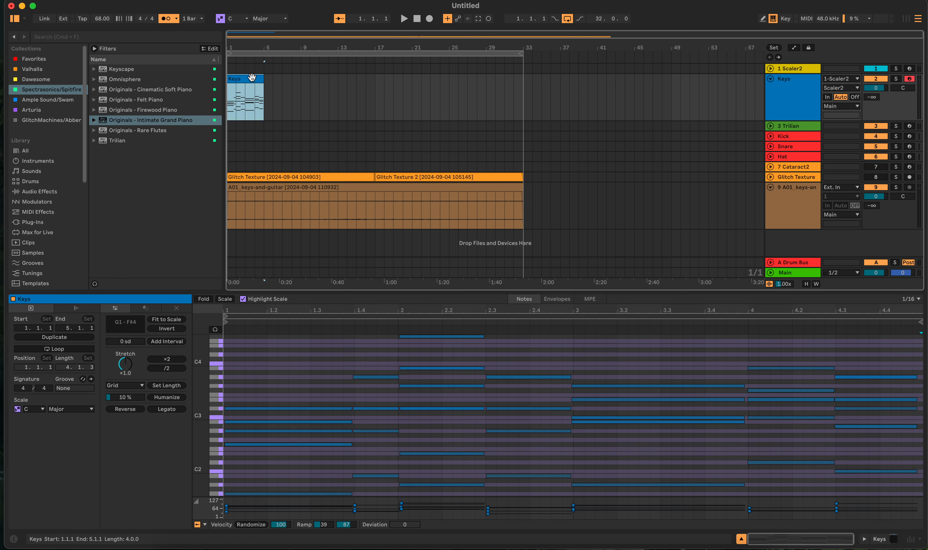
key(super+j)
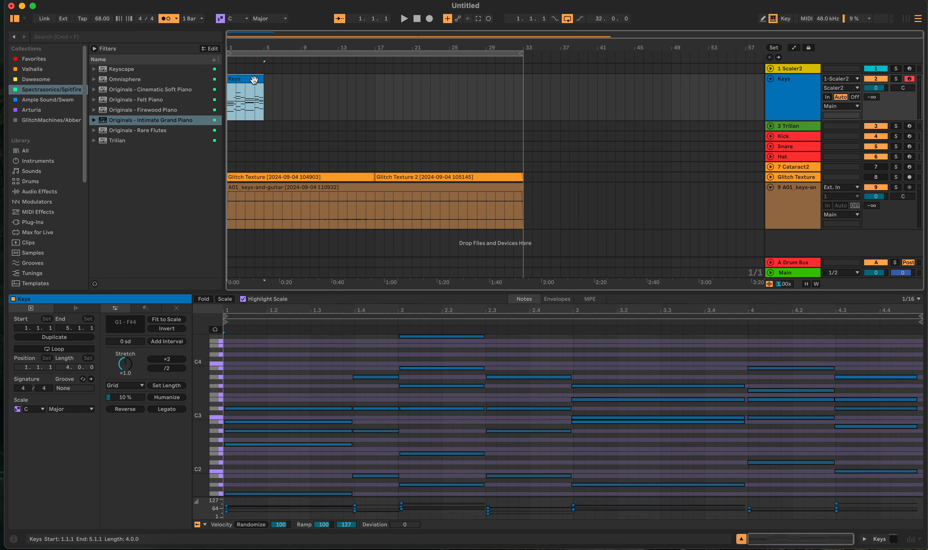
- Duplicate the four-bar Keys clip until the copies fill the arrangement up to bar 33
key(super+d)
key(super+d)
key(super+d)
key(super+d)
key(super+d)
key(super+d)
key(super+d)
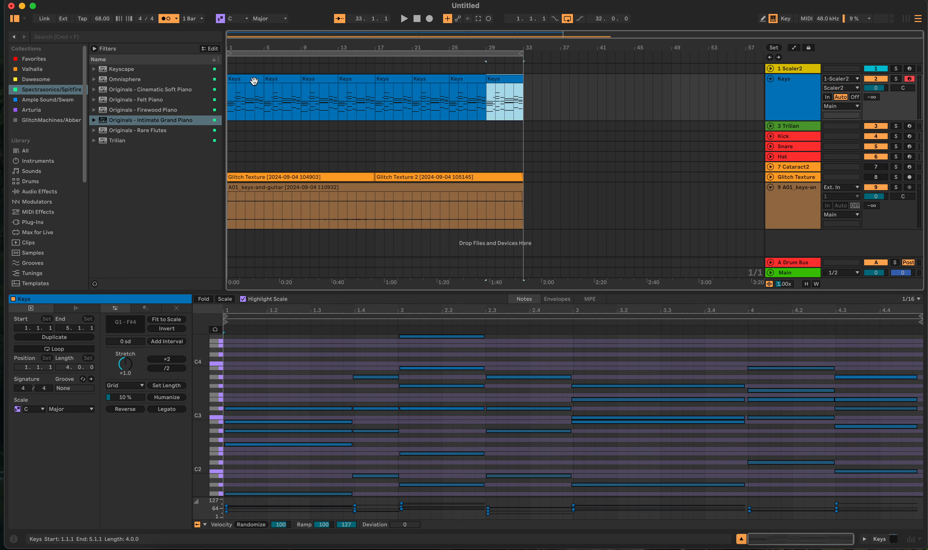
- Deselect the Keys clips and bring back the Keys track's device chain
click(555, 106)
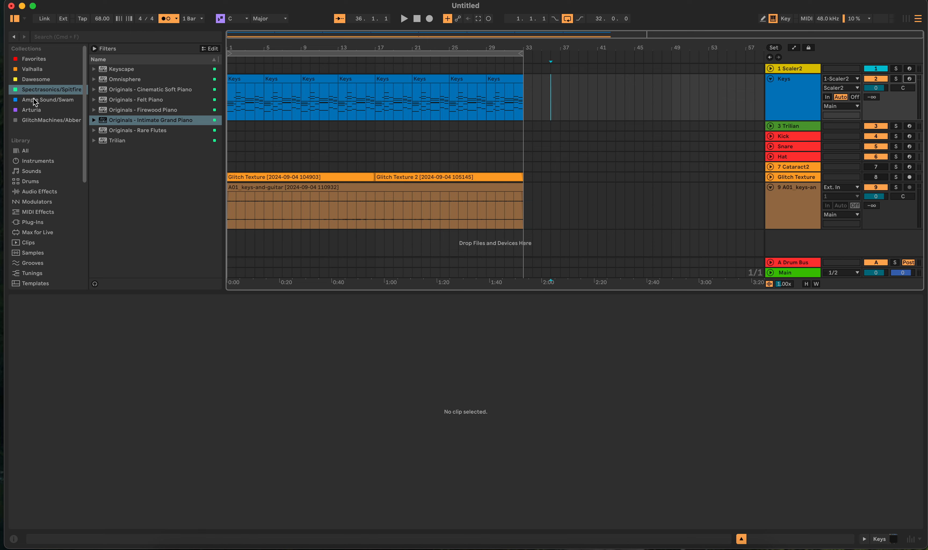
scroll(45, 240, down, 5)
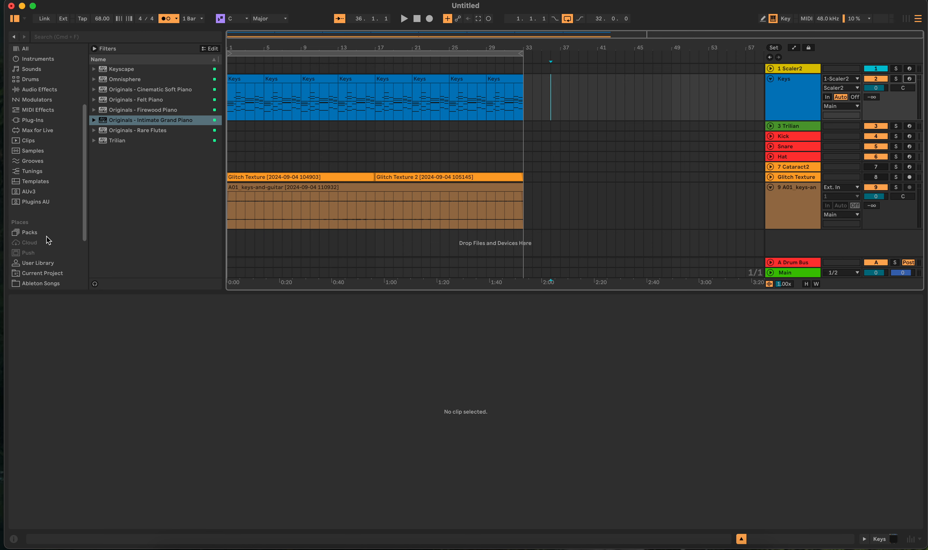
key(shift+Tab)
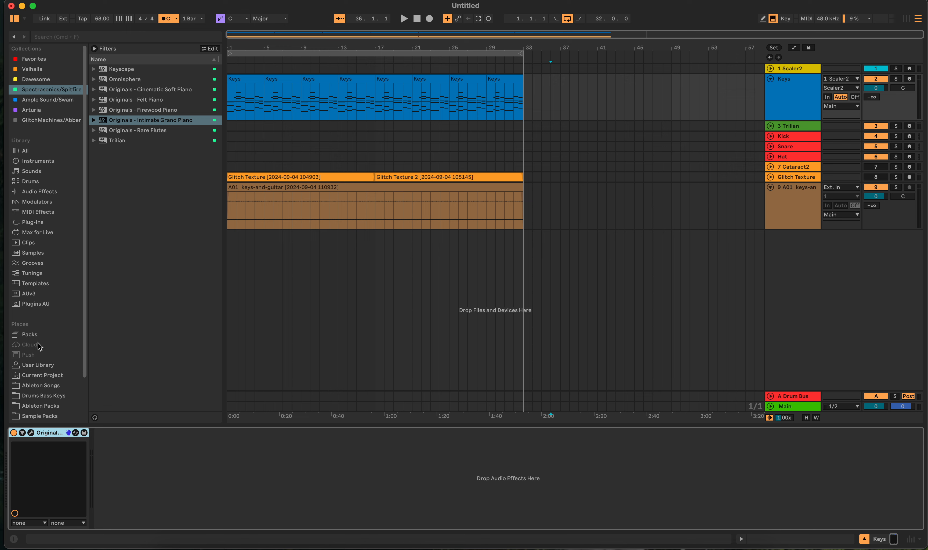
- Open the Filthy Drums _kicks folder of Croup Drum Kit under Drums Bass Keys and audition several kick samples
scroll(37, 343, down, 3)
click(45, 347)
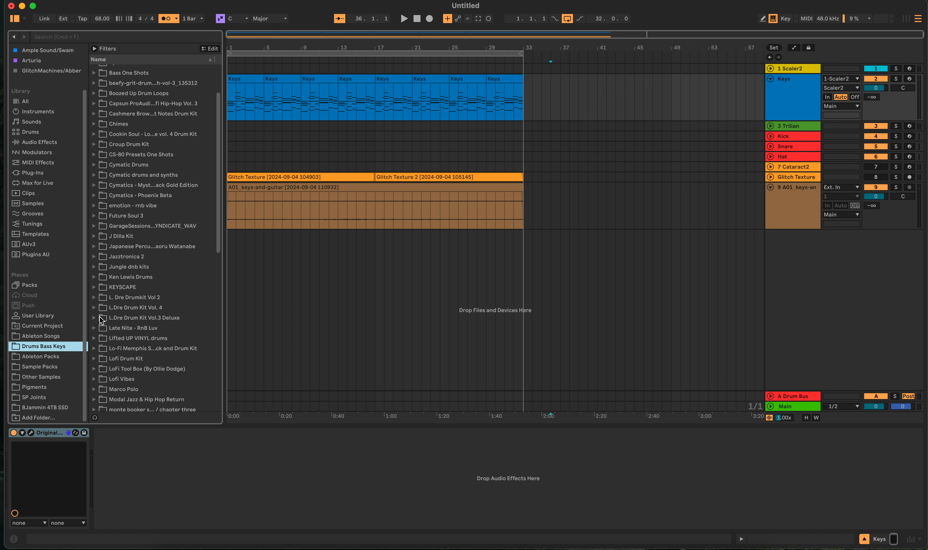
click(94, 144)
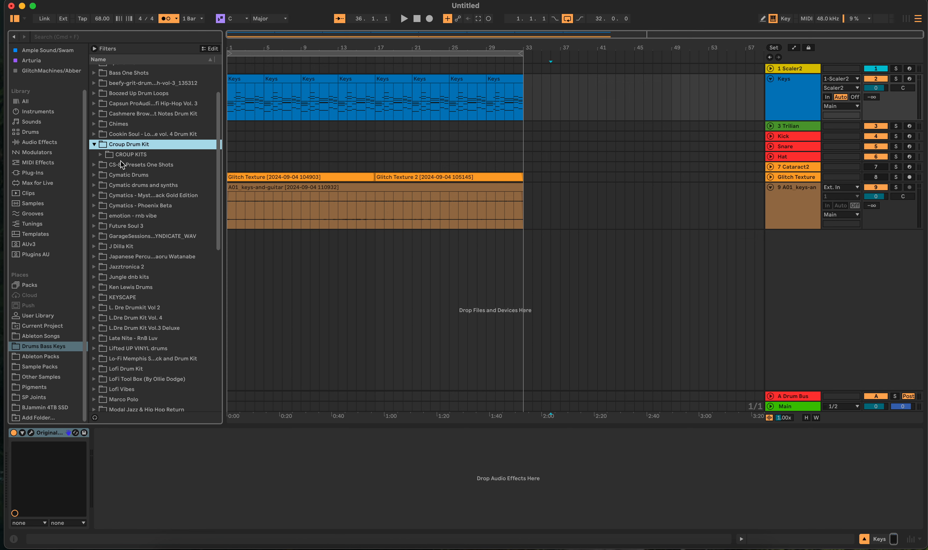
click(121, 155)
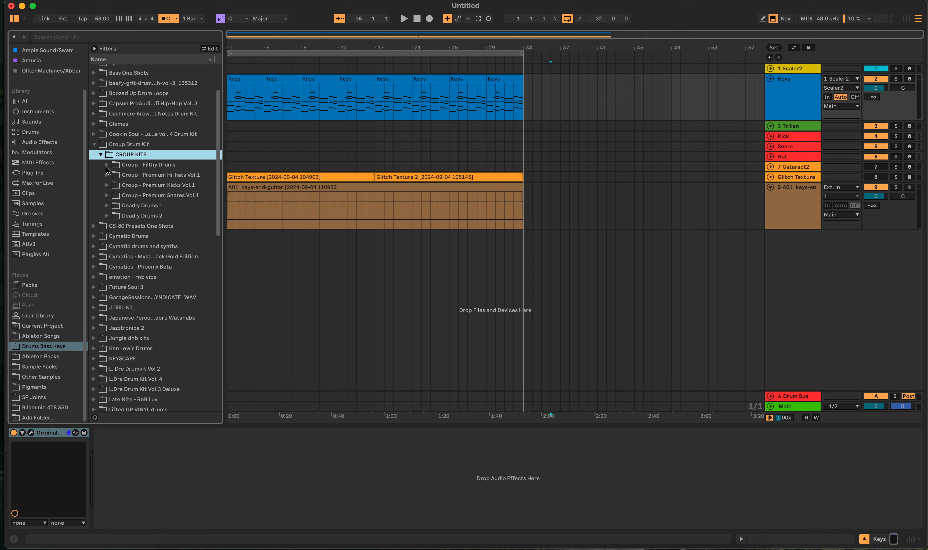
click(106, 166)
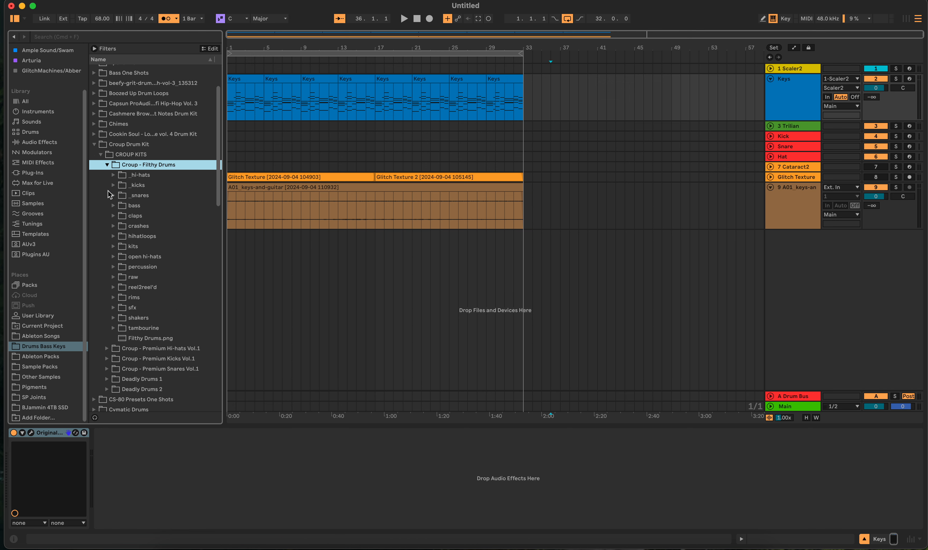
click(113, 185)
click(142, 216)
click(155, 247)
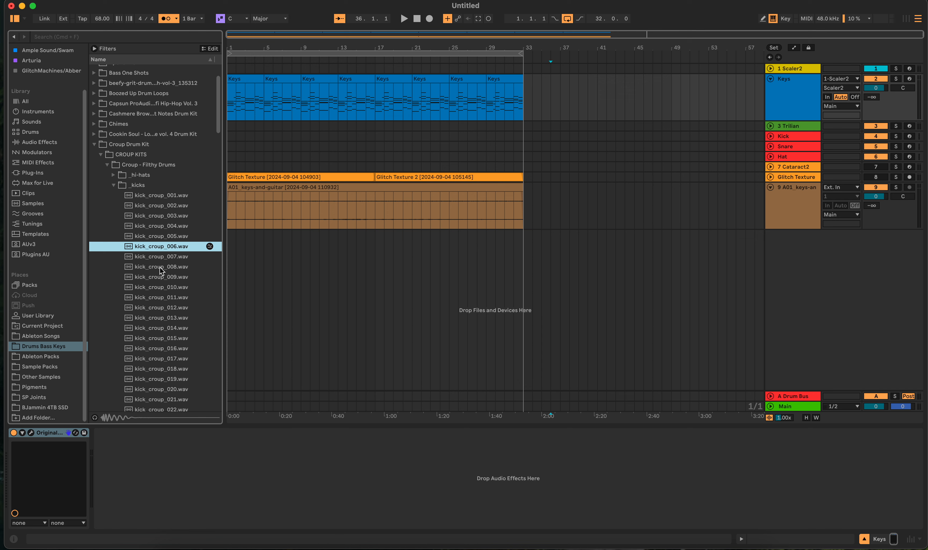
click(179, 227)
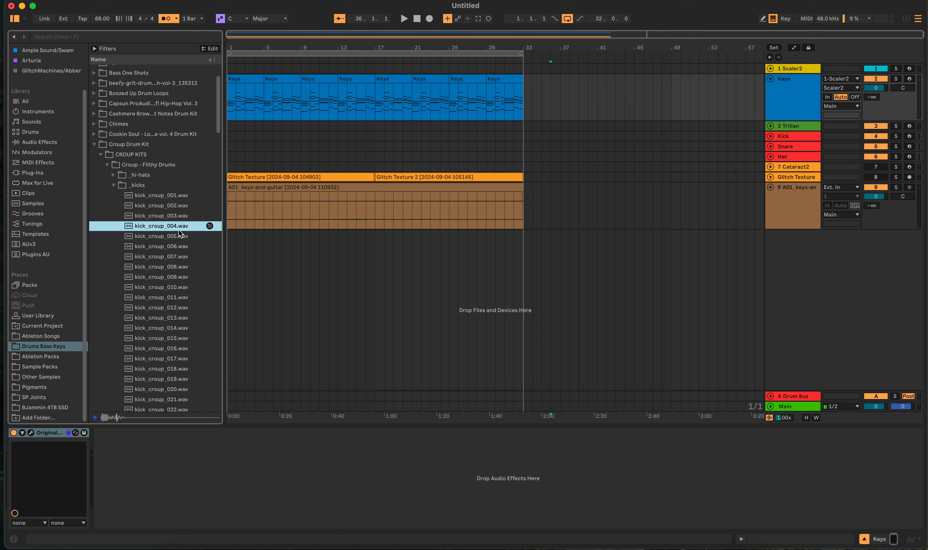
click(172, 217)
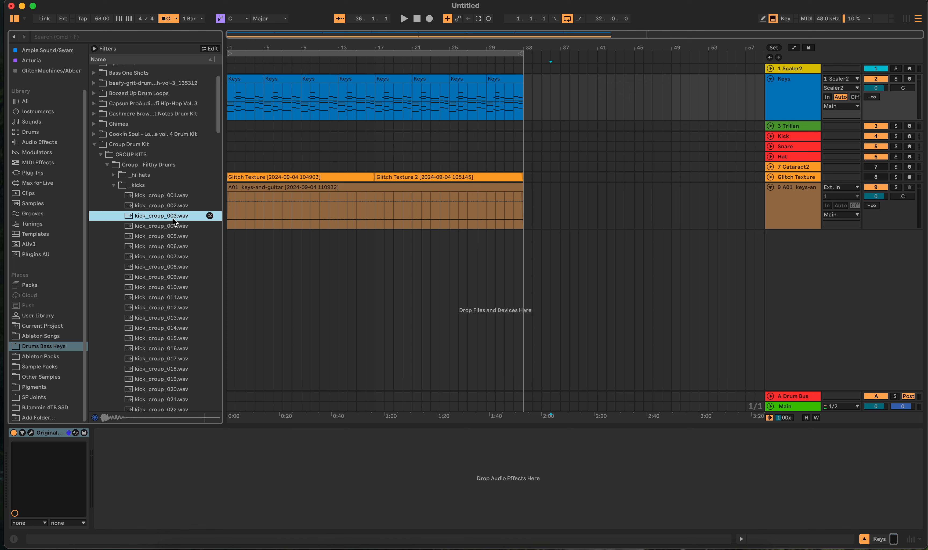
- Leave the Filthy Drums folder, check Premium Kicks Vol.1, and collapse the Croup Drum Kit folder
click(103, 164)
click(106, 185)
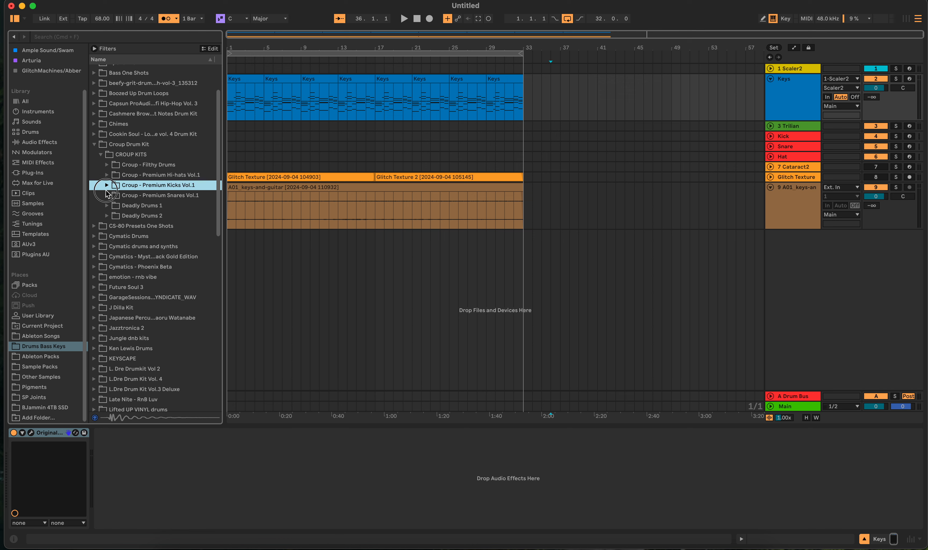
click(106, 186)
click(93, 144)
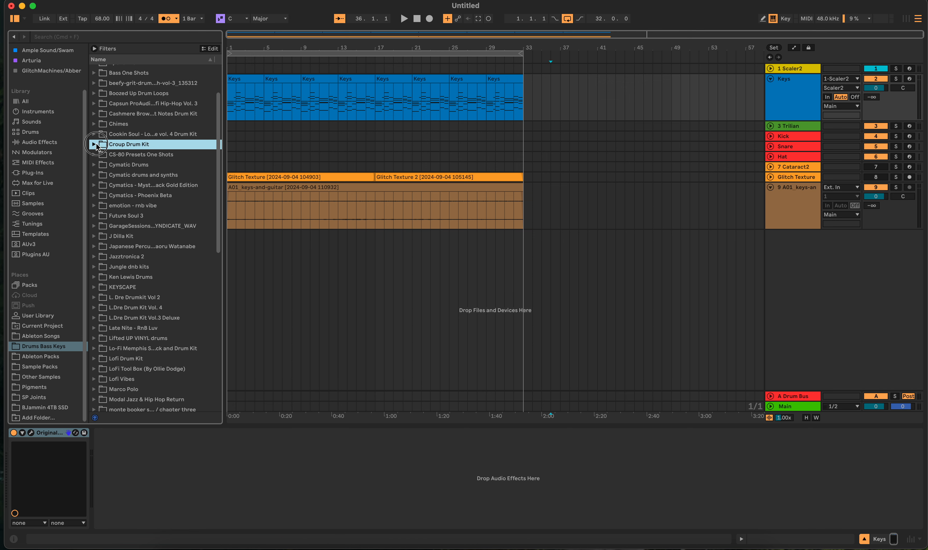
- Expand SPVIDZ DRUMS in the browser down to the Kicks folder of Lofi Drums Vol. 4's LFD Vol.4
scroll(124, 250, down, 5)
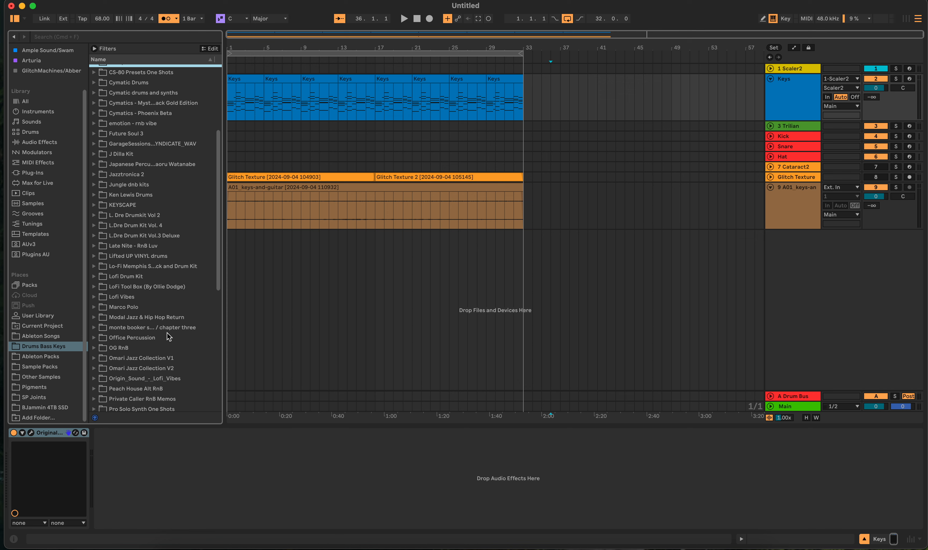
scroll(167, 332, down, 5)
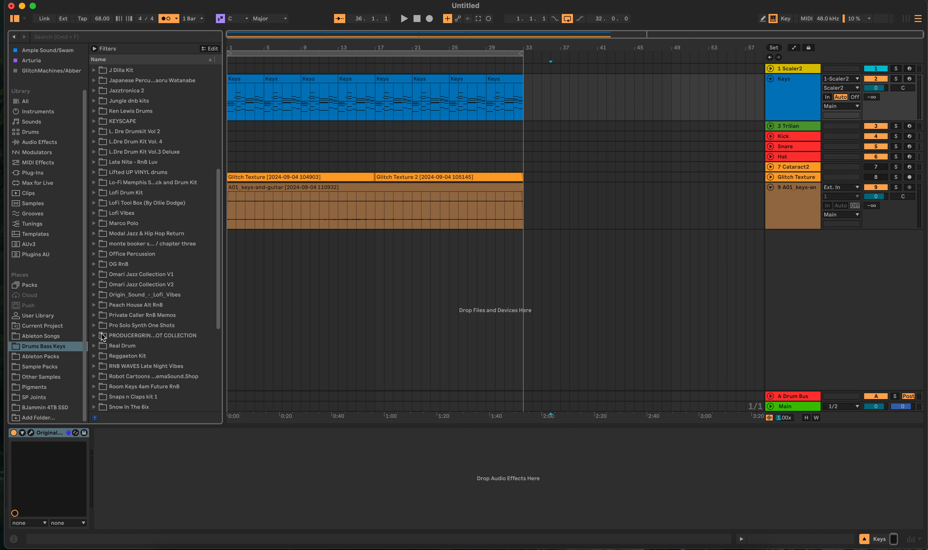
scroll(117, 360, down, 3)
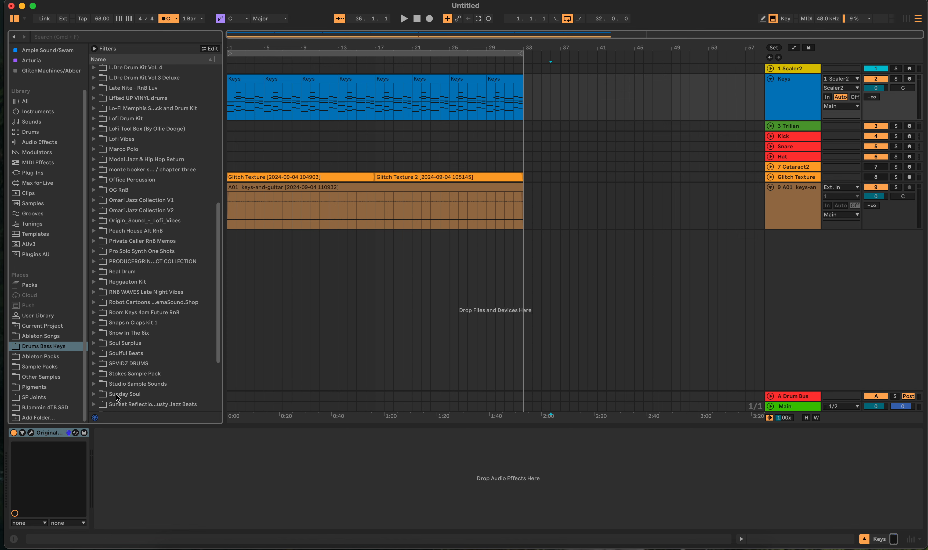
click(92, 362)
scroll(132, 377, down, 4)
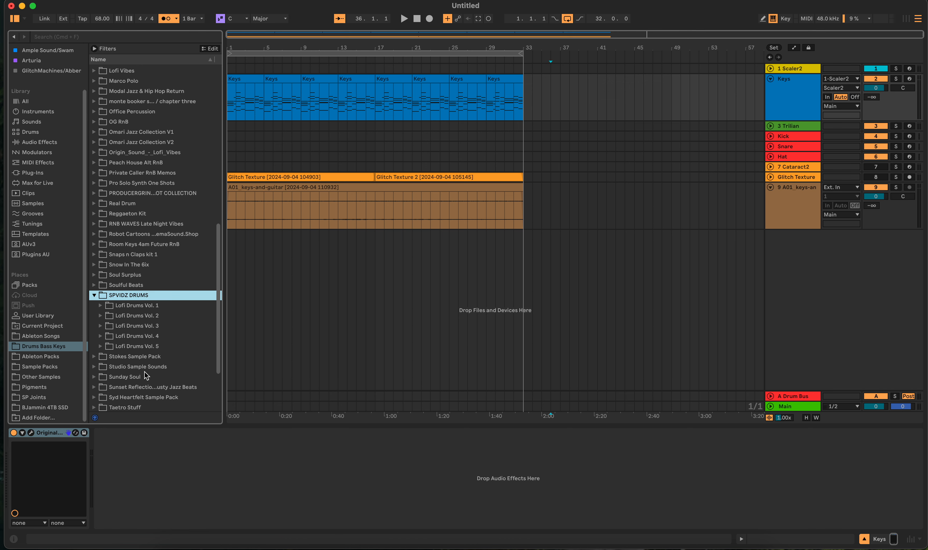
click(100, 336)
click(107, 347)
scroll(106, 338, down, 4)
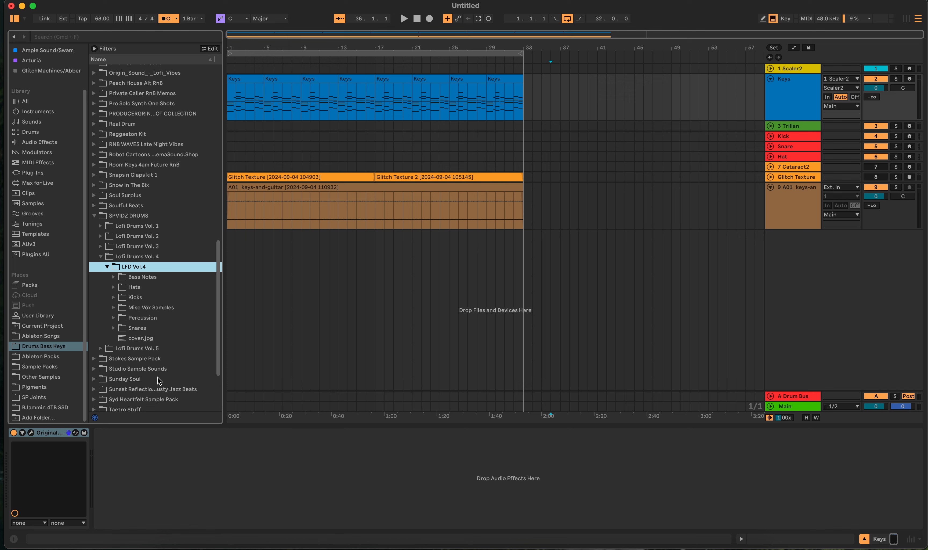
click(111, 299)
- Audition the LFD Vol.4 kick samples between Kick-1.wav and Kick-12.wav, comparing Kick-11.wav with its neighbours
click(147, 318)
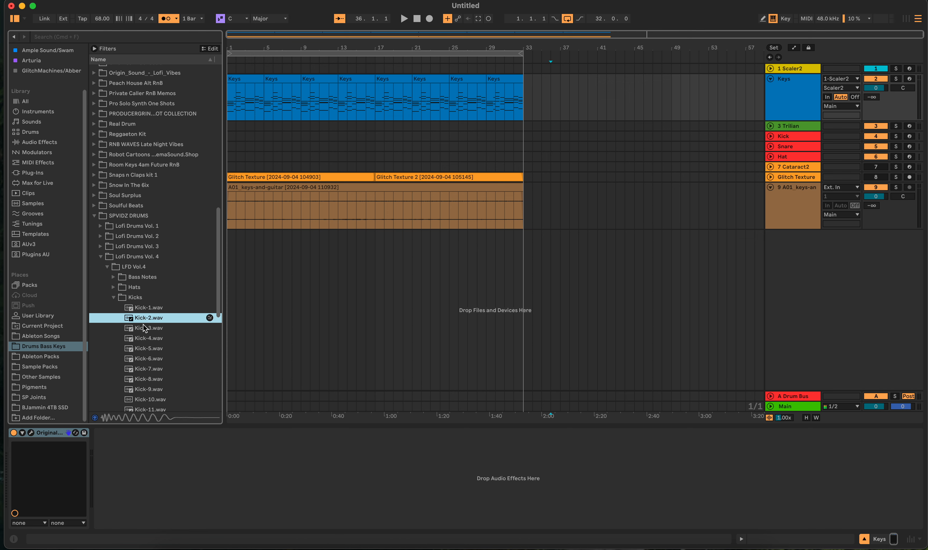
click(142, 329)
click(142, 347)
click(143, 369)
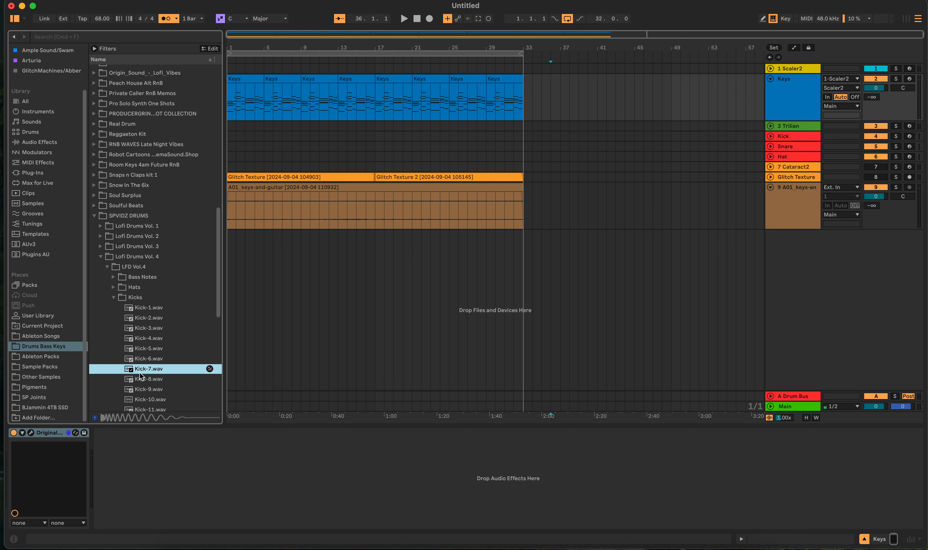
click(142, 350)
click(148, 318)
click(148, 308)
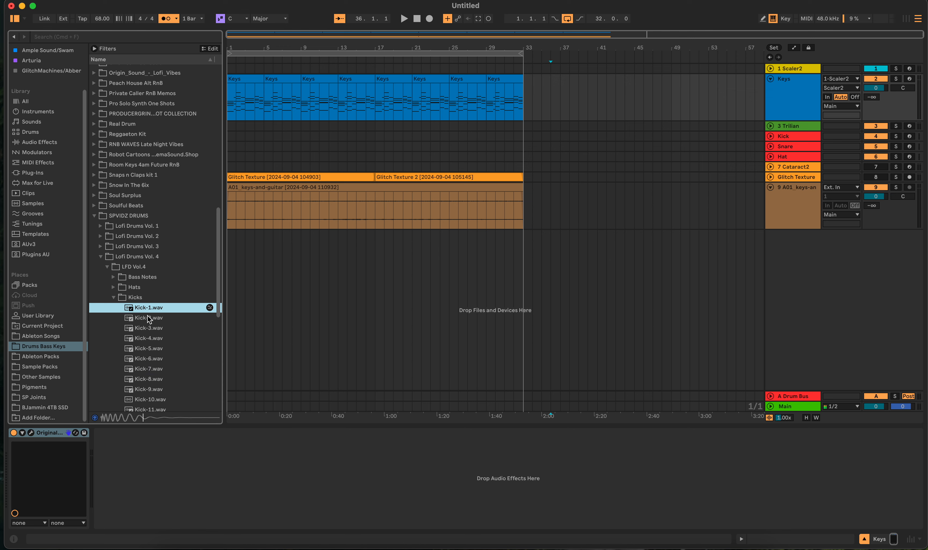
click(147, 318)
click(147, 389)
click(148, 401)
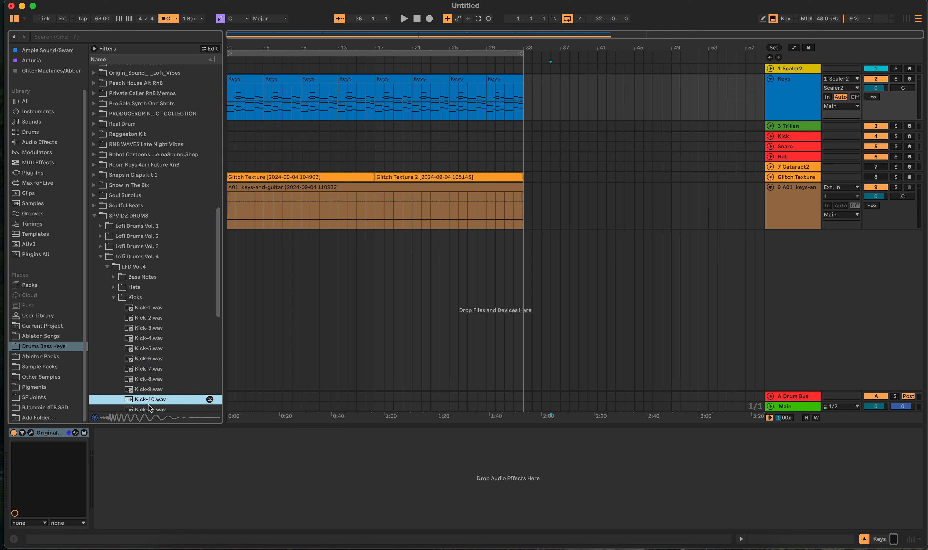
scroll(150, 390, down, 2)
click(149, 389)
click(151, 377)
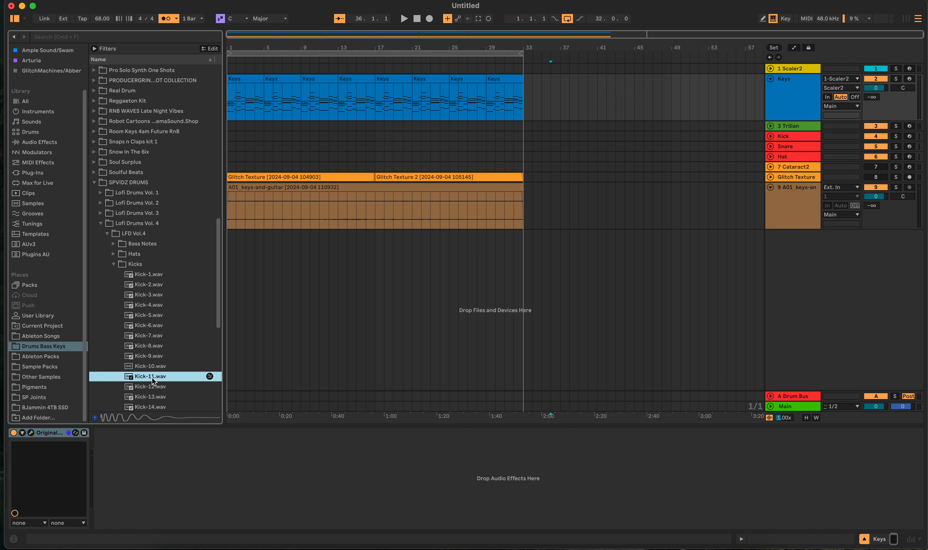
click(150, 387)
click(149, 377)
- Load Kick-11.wav into a Simpler on the Kick track and set its playback mode to 1-Shot
click(681, 137)
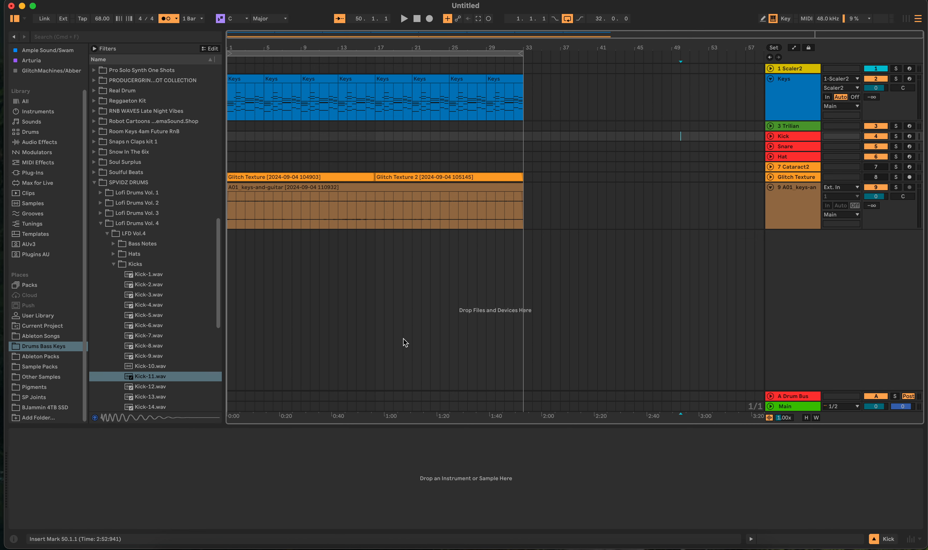
mouse_move(146, 377)
mouse_down()
mouse_move(166, 444)
mouse_move(157, 448)
mouse_up()
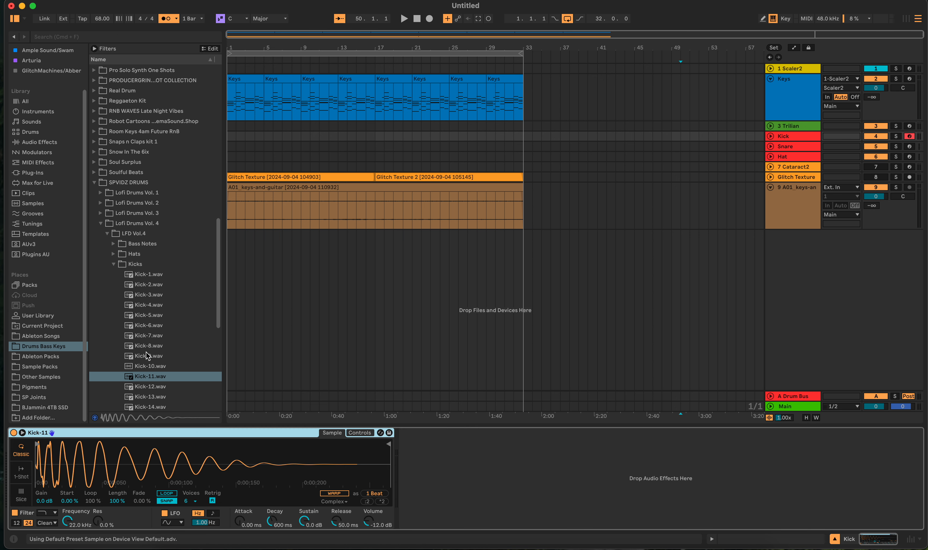
click(21, 473)
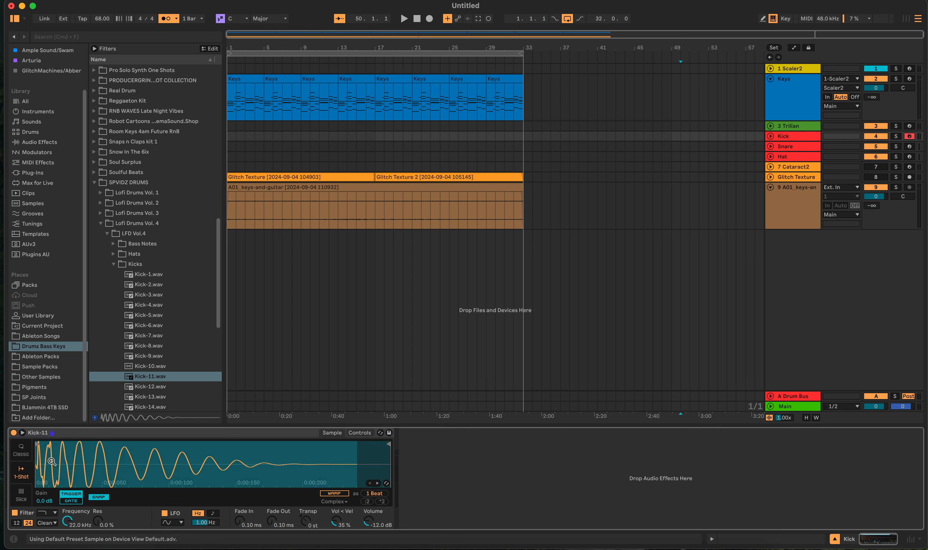
- Open the LFD Vol.4 Snares folder and audition its samples, comparing Snare-4.wav through Snare-7.wav
click(113, 264)
click(116, 301)
click(114, 295)
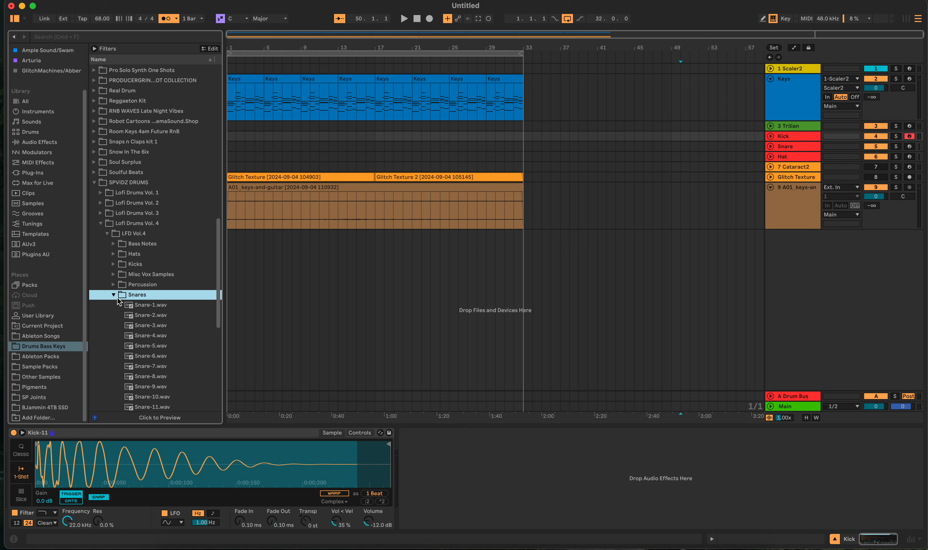
click(138, 315)
click(145, 337)
click(147, 358)
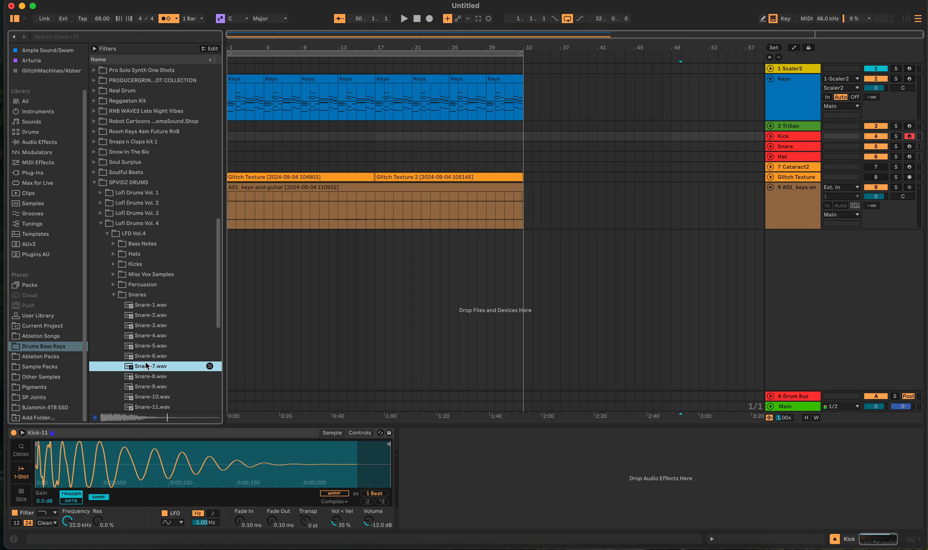
click(150, 337)
click(150, 347)
click(149, 356)
click(149, 346)
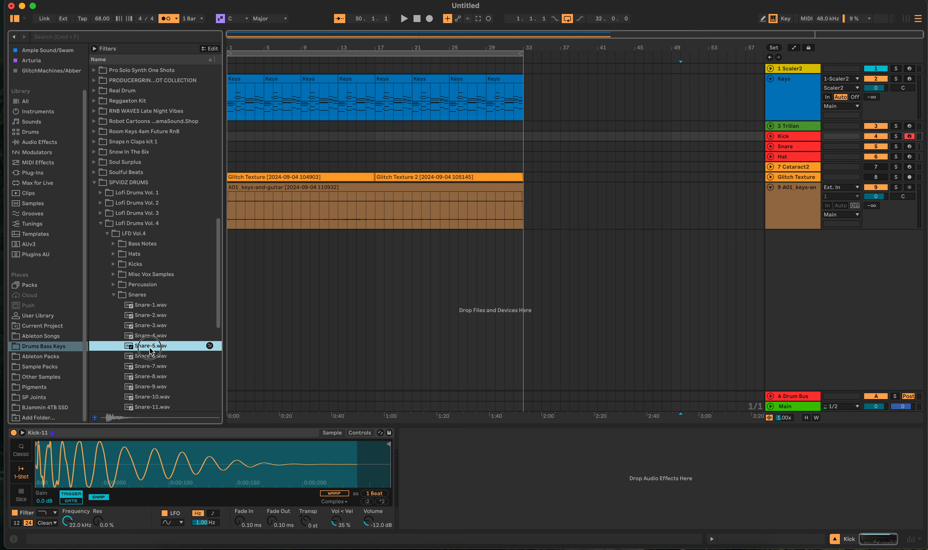
click(149, 337)
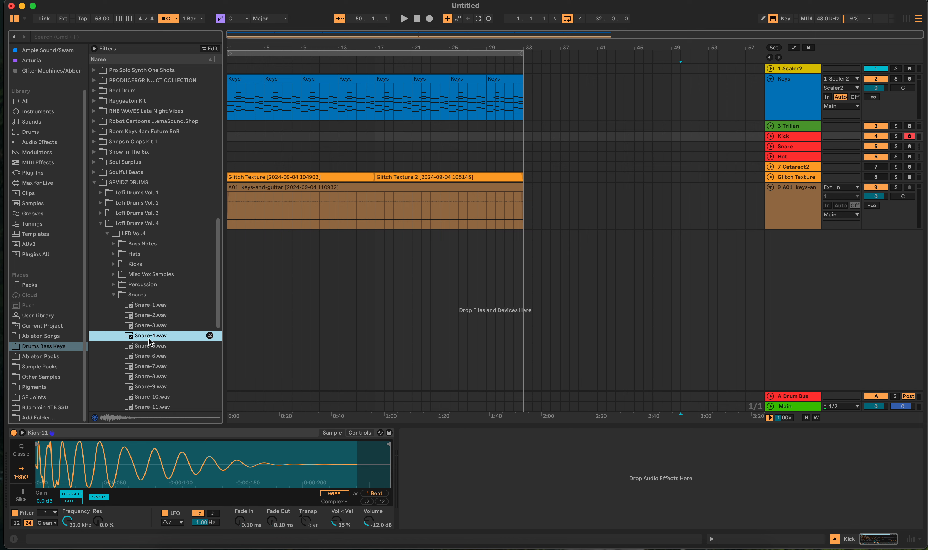
click(150, 346)
click(150, 357)
click(149, 364)
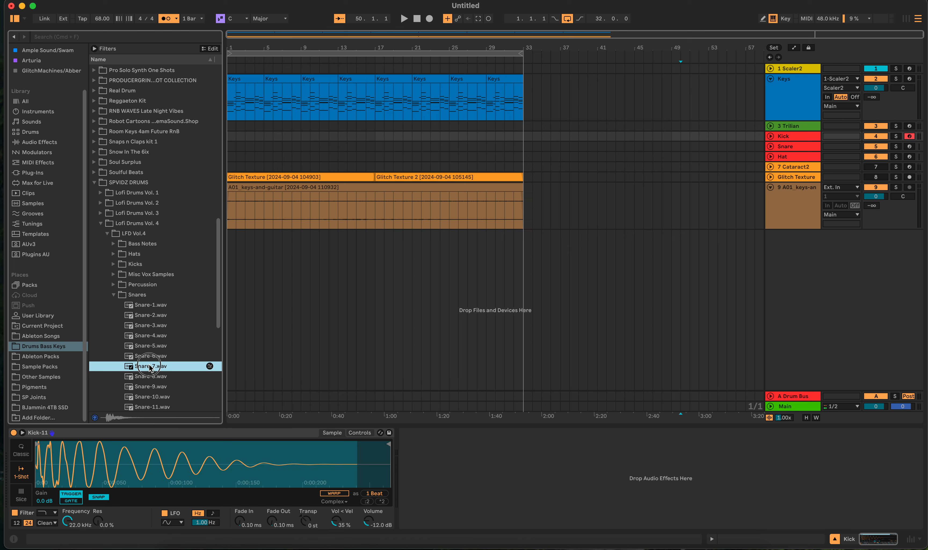
click(150, 347)
click(149, 336)
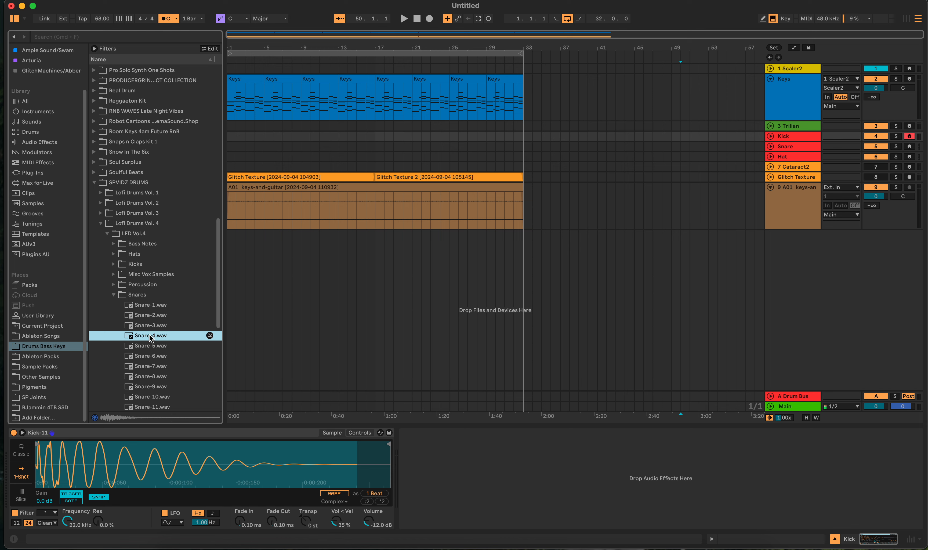
- Load Snare-4.wav into a Simpler on the Snare track and set its playback mode to 1-Shot
click(717, 146)
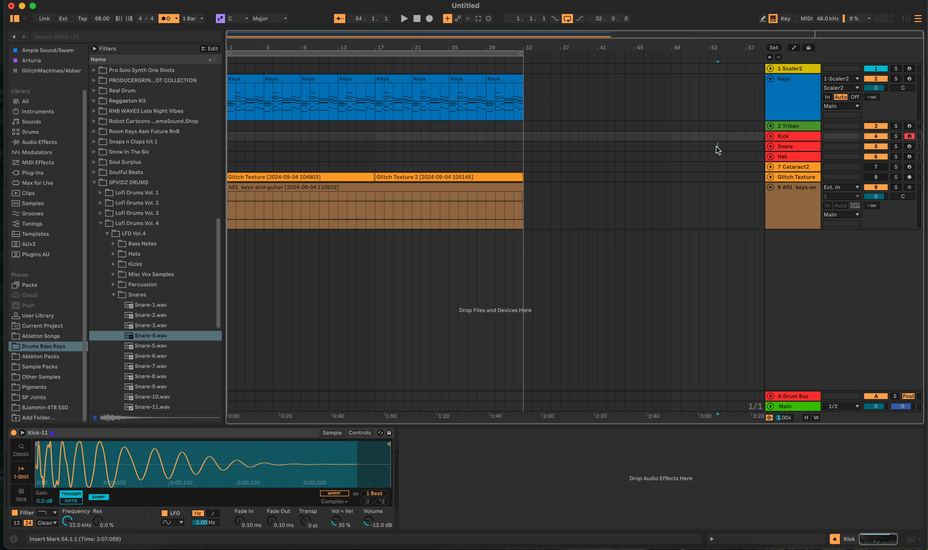
drag(136, 337, 100, 482)
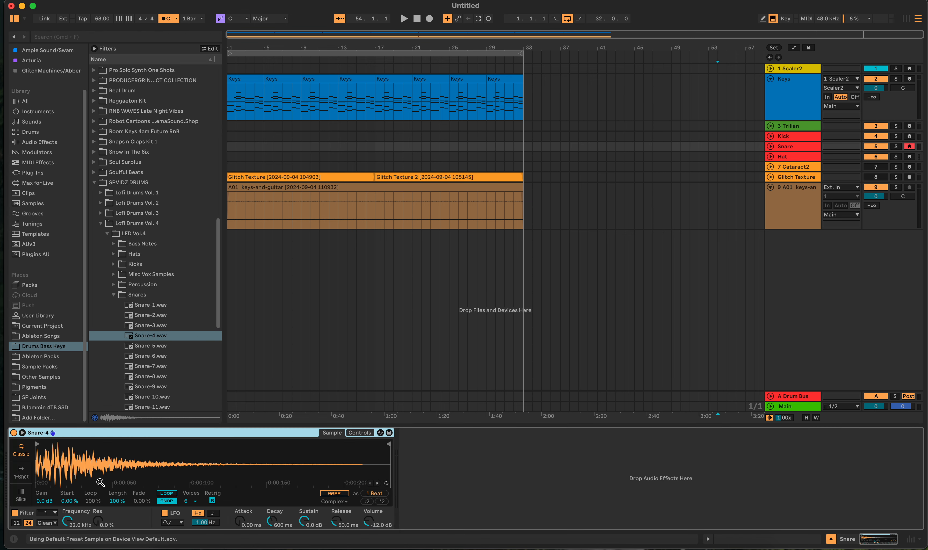
click(21, 473)
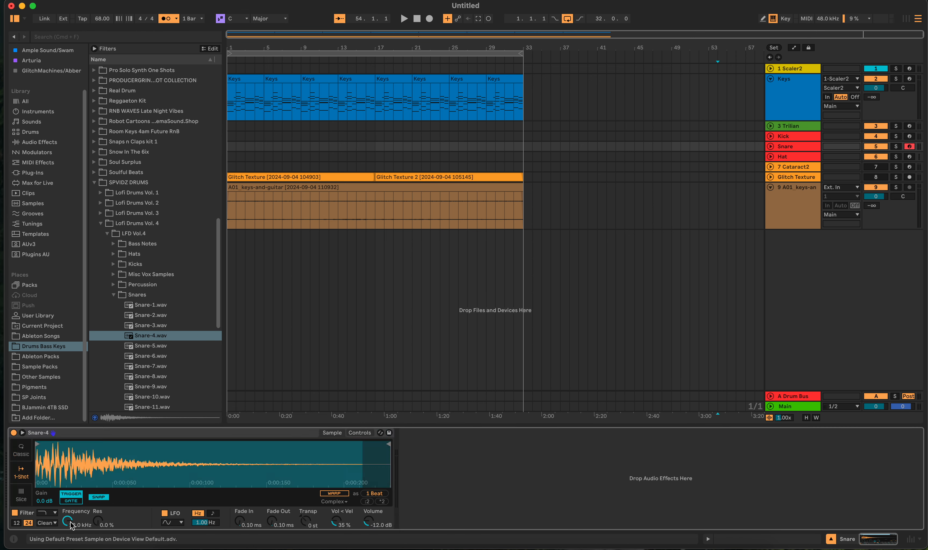
- Lower the snare Simpler's filter frequency to 3.17 kHz
drag(68, 521, 67, 529)
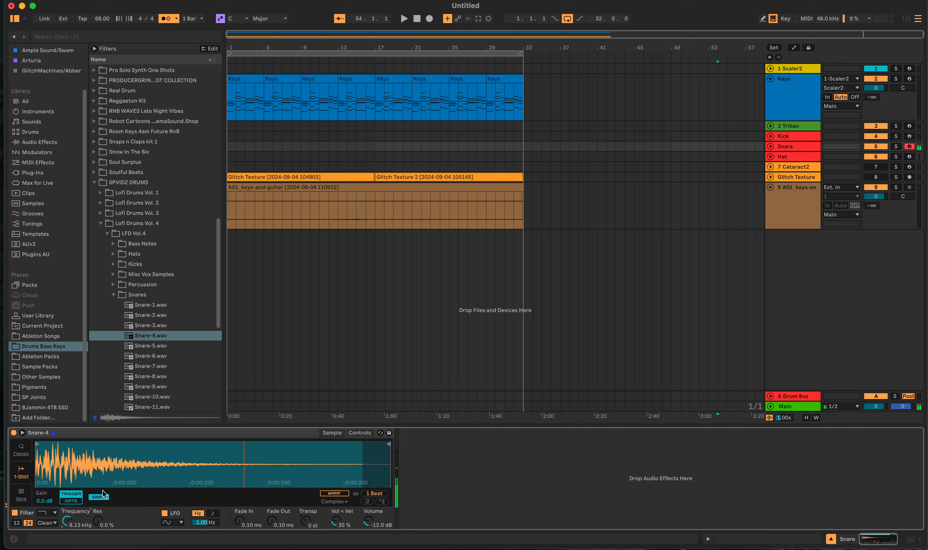
drag(70, 522, 70, 530)
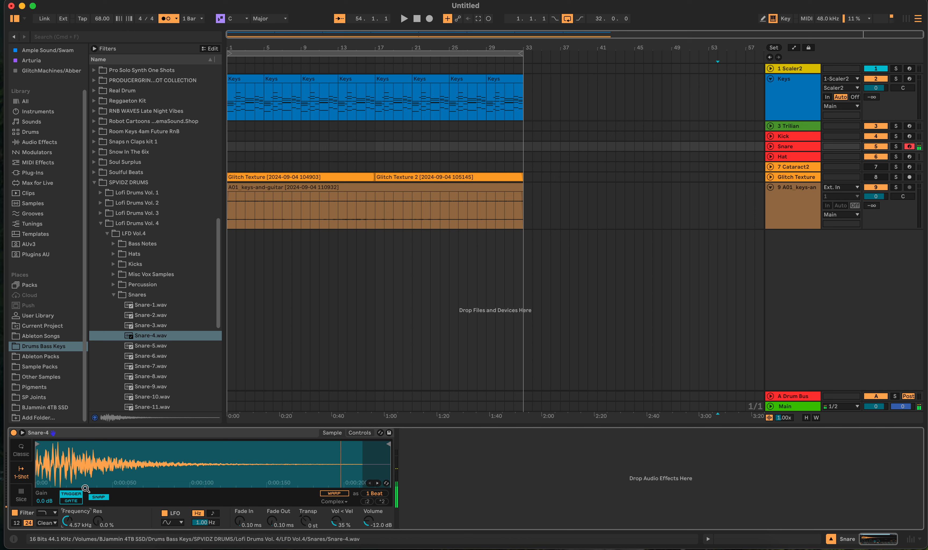
drag(67, 521, 67, 527)
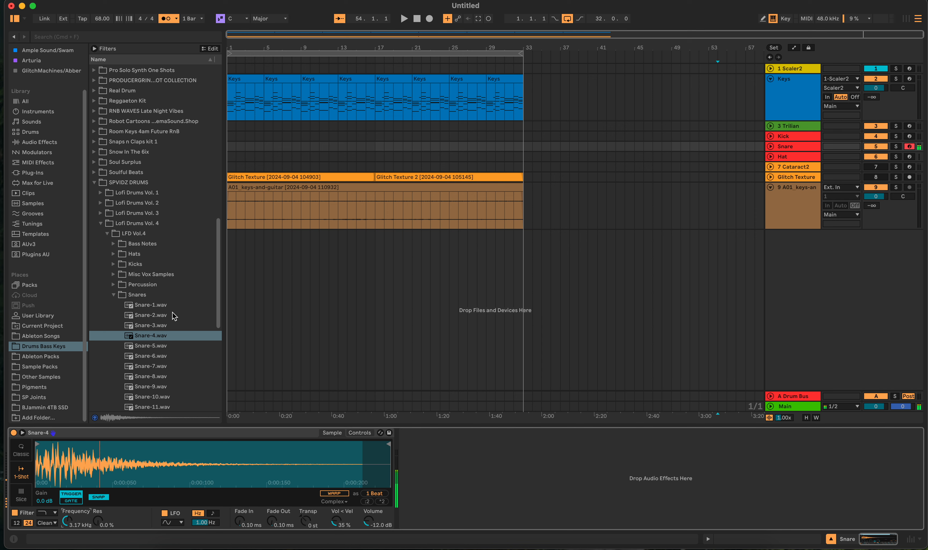
- Record a snare part from the start of the arrangement and trim its clip to end at bar 5
click(417, 18)
click(434, 19)
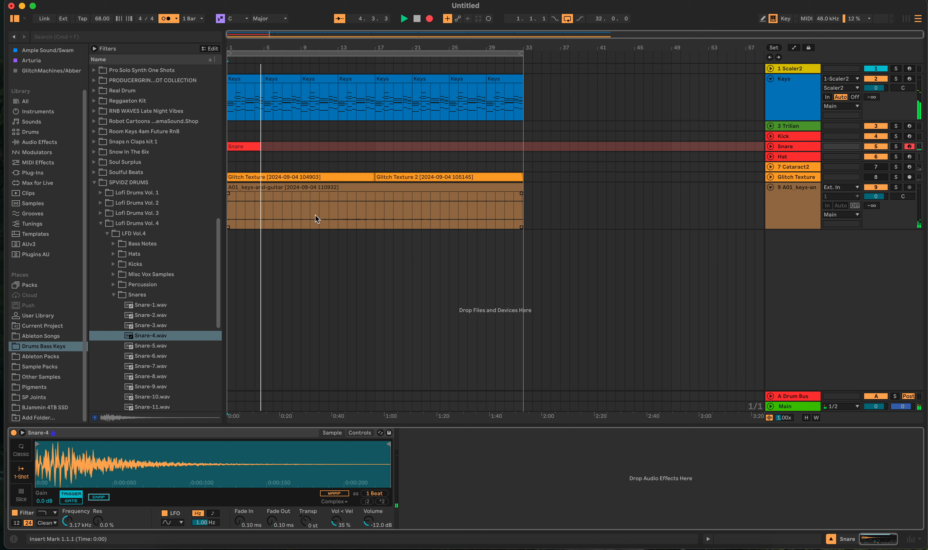
key(space)
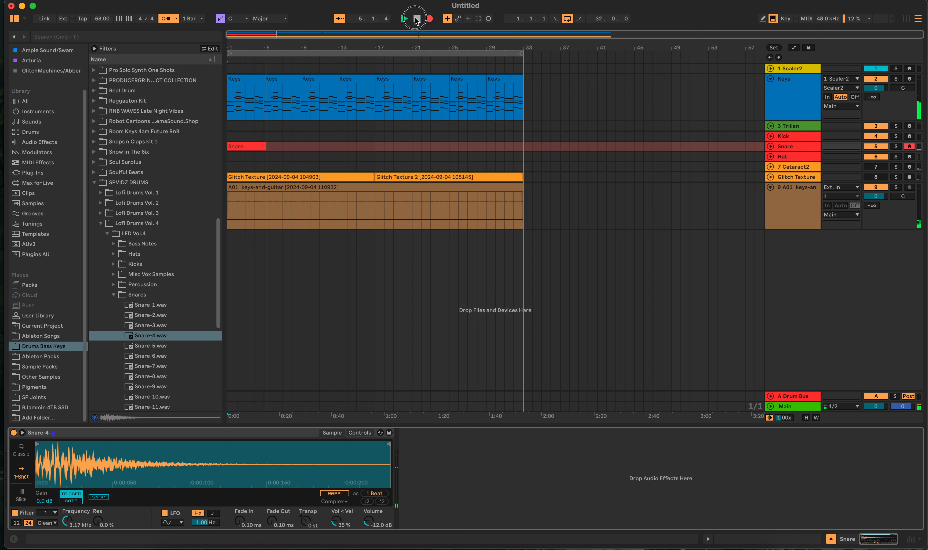
click(769, 146)
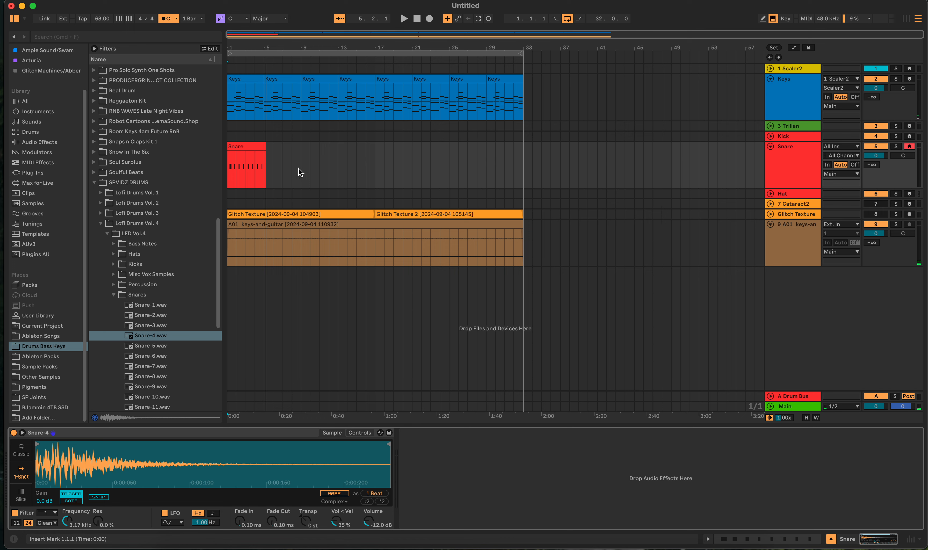
drag(283, 167, 264, 166)
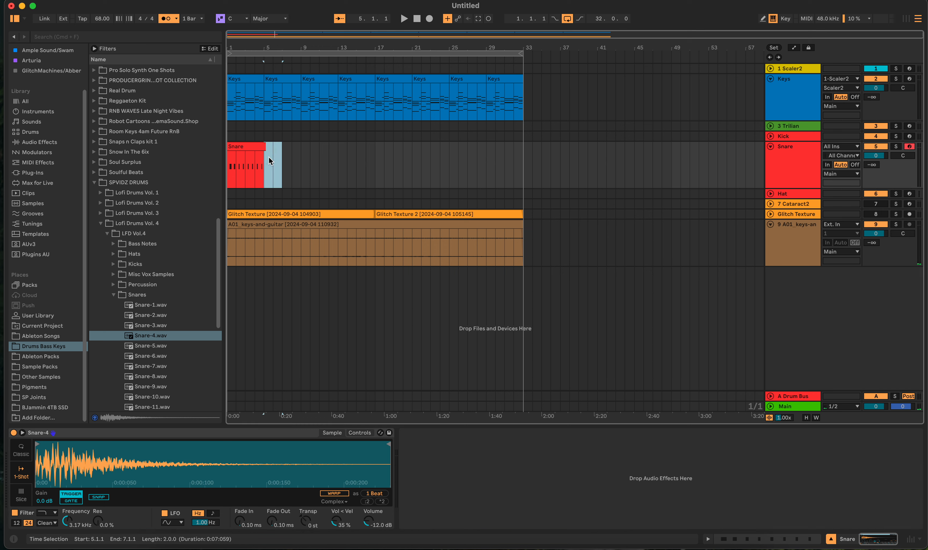
- Duplicate the four-bar snare clip repeatedly until the copies fill the arrangement up to bar 33
click(235, 146)
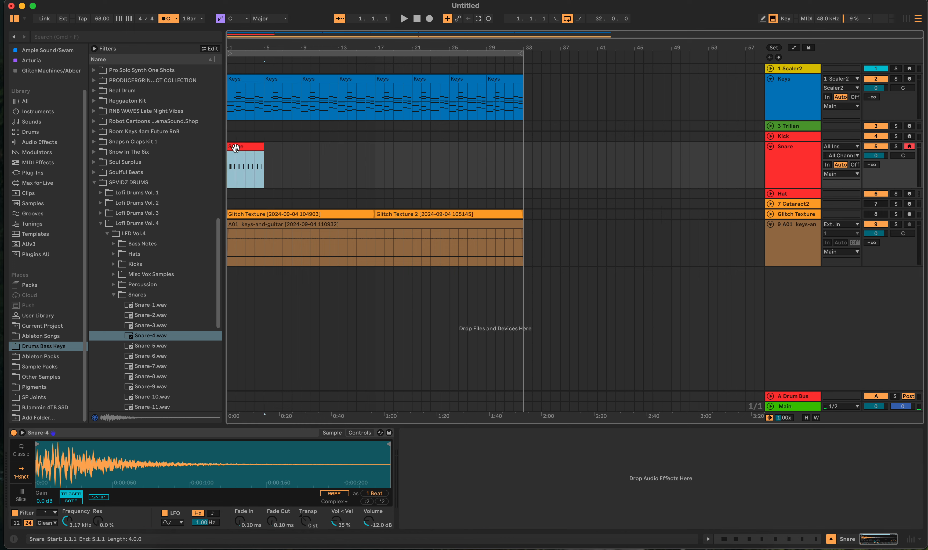
key(super+d)
key(super+d)
key(super+d)
key(super+d)
key(super+d)
key(super+d)
key(super+d)
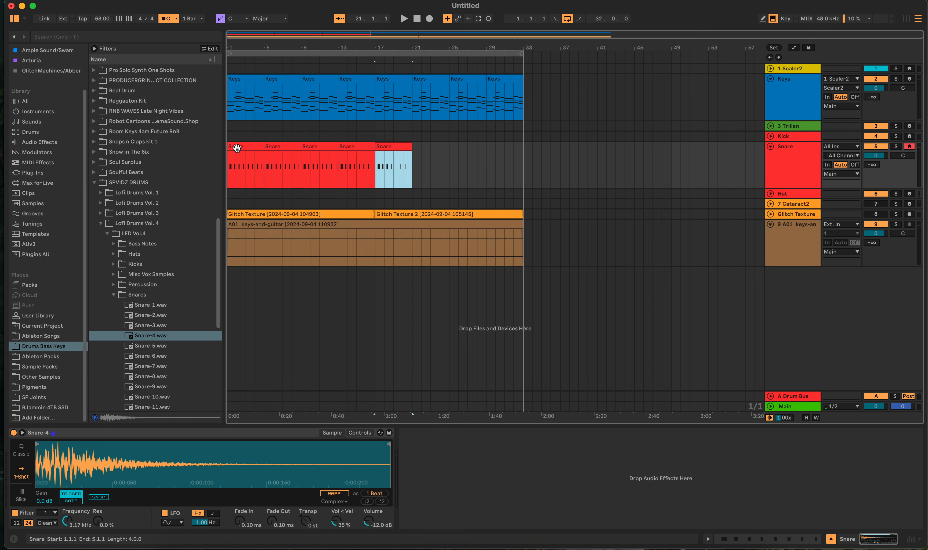
- Arm the Kick track and record a kick part of about four bars from the start of the arrangement
click(909, 136)
key(Down)
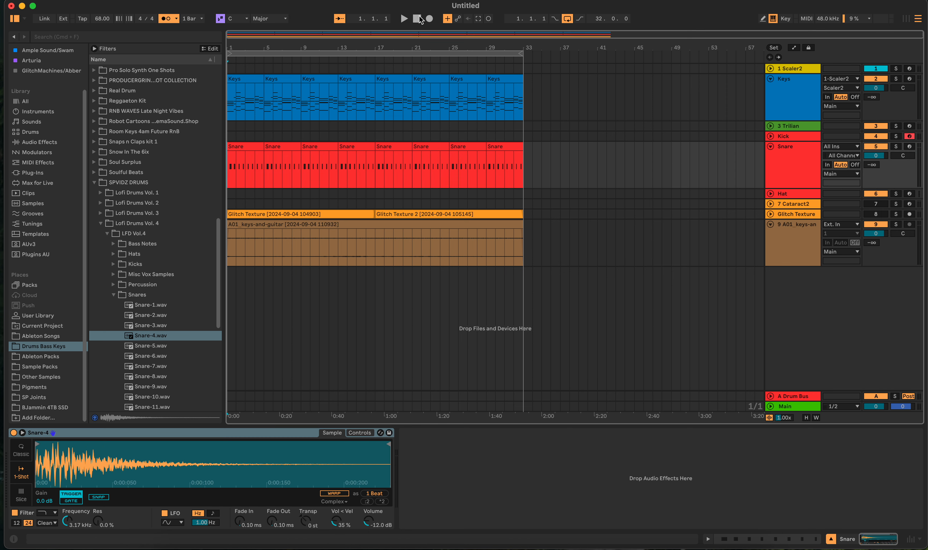
click(428, 19)
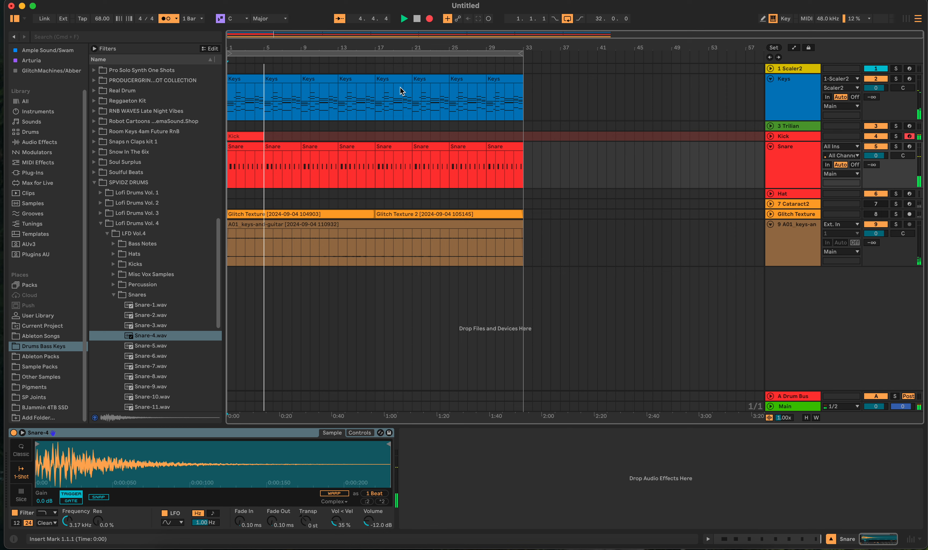
click(421, 21)
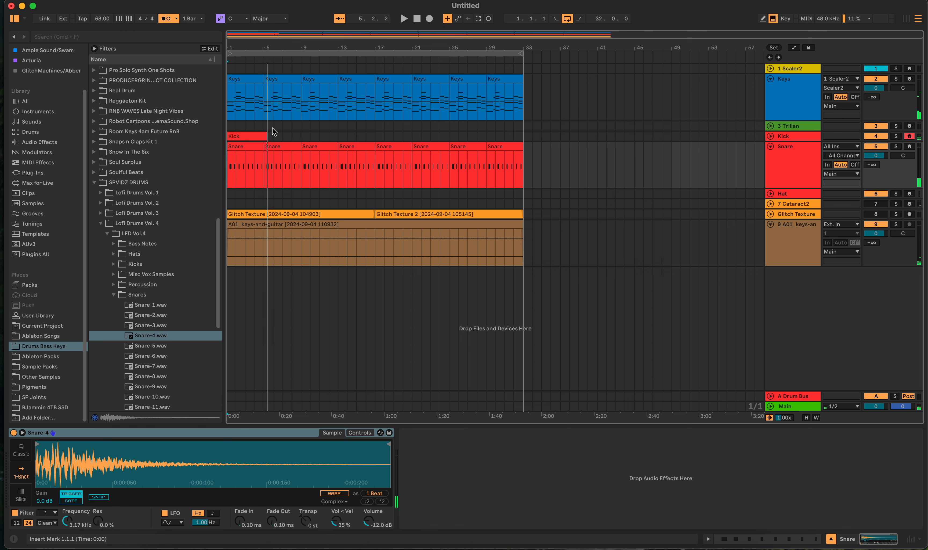
- Trim the kick clip to end at bar 5 and duplicate it until the copies reach bar 33
click(260, 136)
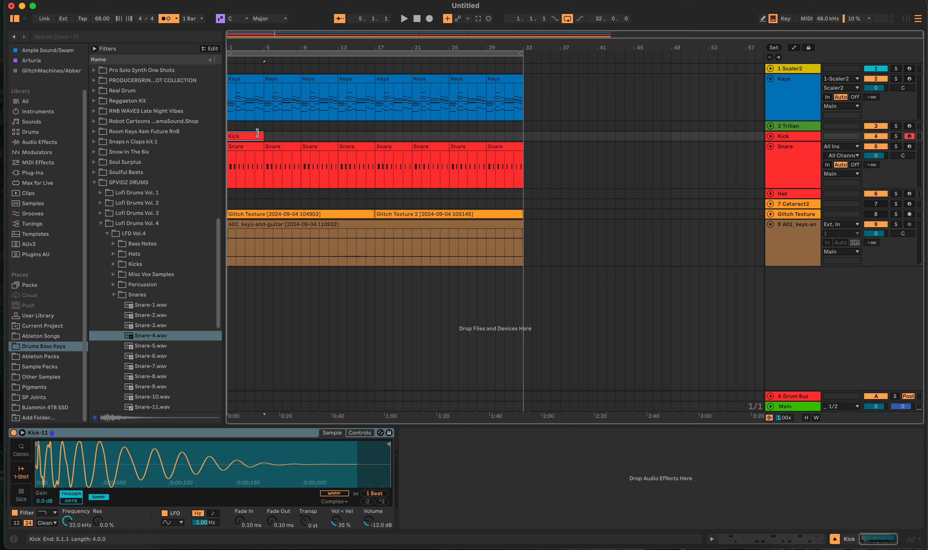
key(super+d)
key(super+d)
key(super+d)
key(super+d)
key(super+d)
key(super+d)
key(super+d)
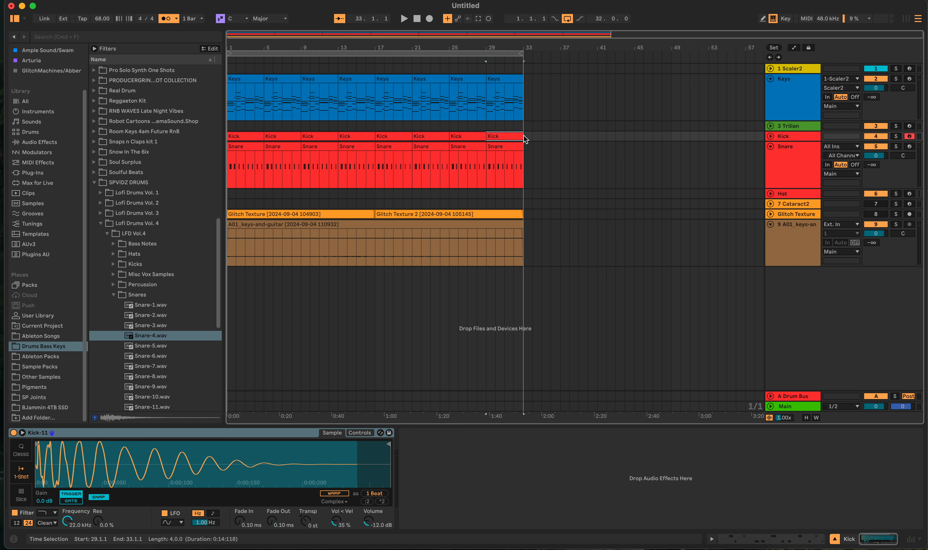
- Consolidate the kick clips and the snare clips into one 32-bar clip per track, and open the kick clip's notes
drag(523, 136, 154, 136)
key(super+j)
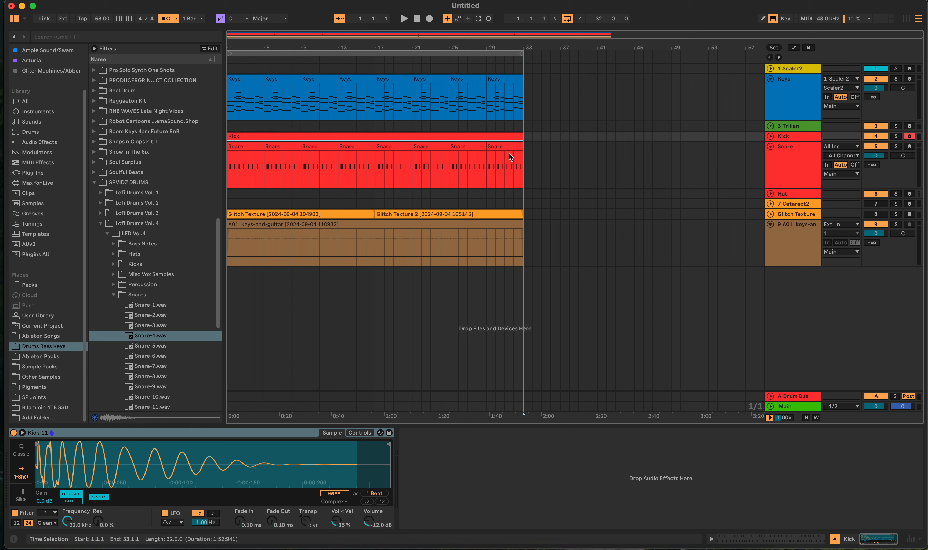
drag(522, 152, 129, 152)
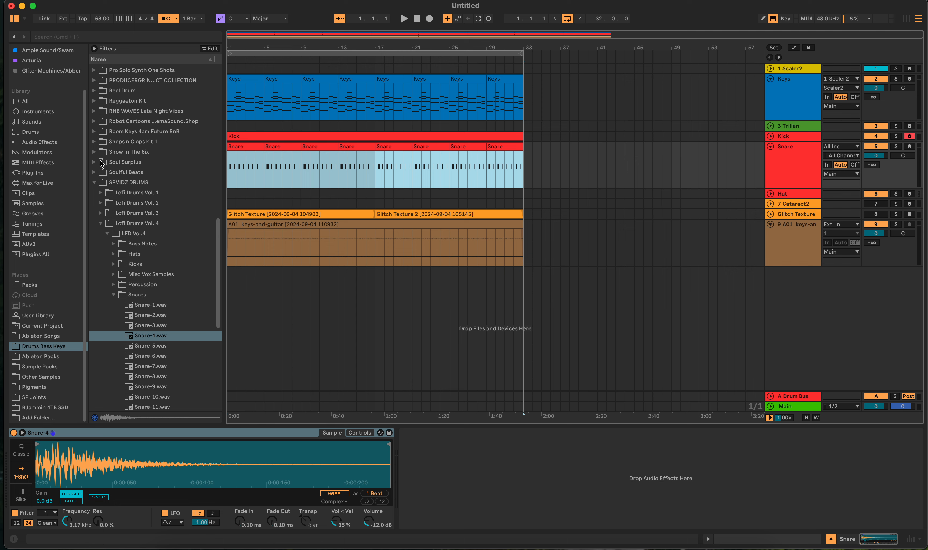
key(super+j)
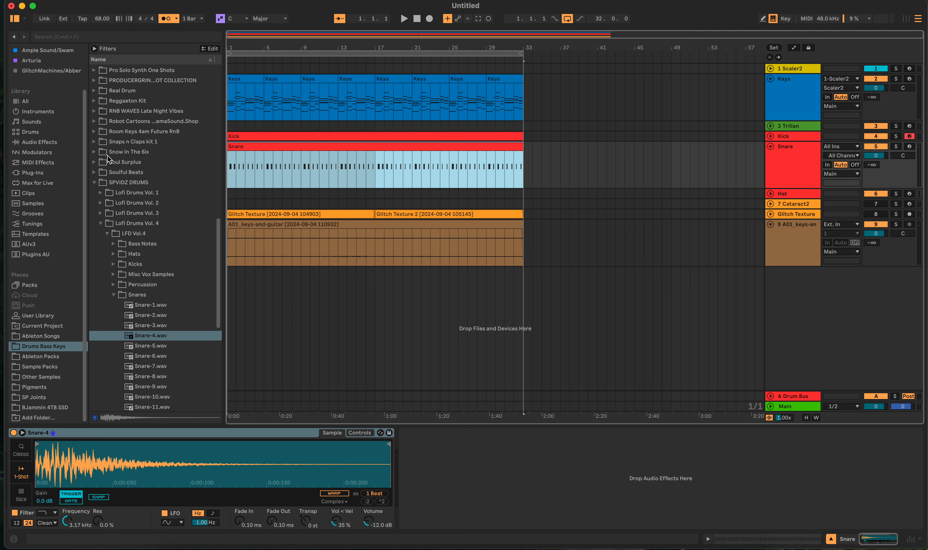
double_click(367, 136)
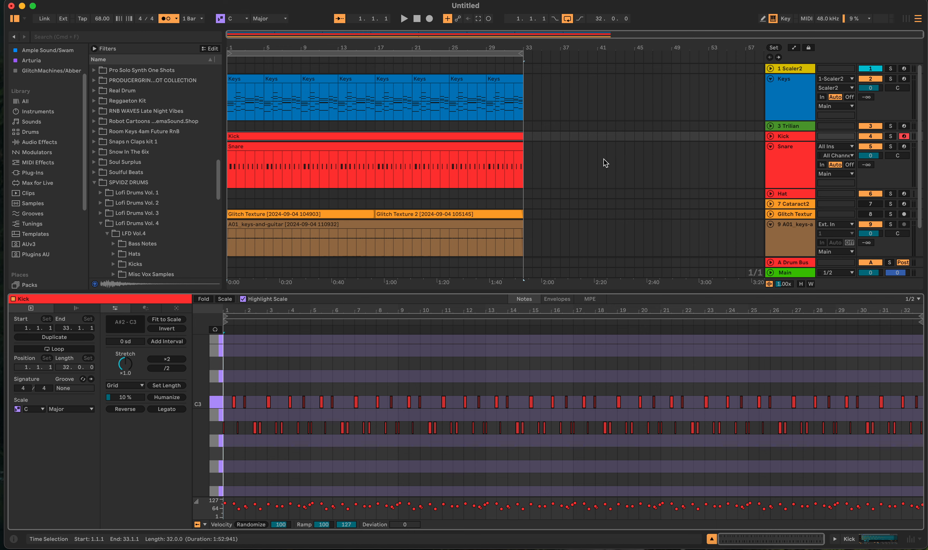
- Arm the Hat track, show its device area and open the LFD Vol.4 Hats folder in place of Snares
click(789, 193)
click(903, 193)
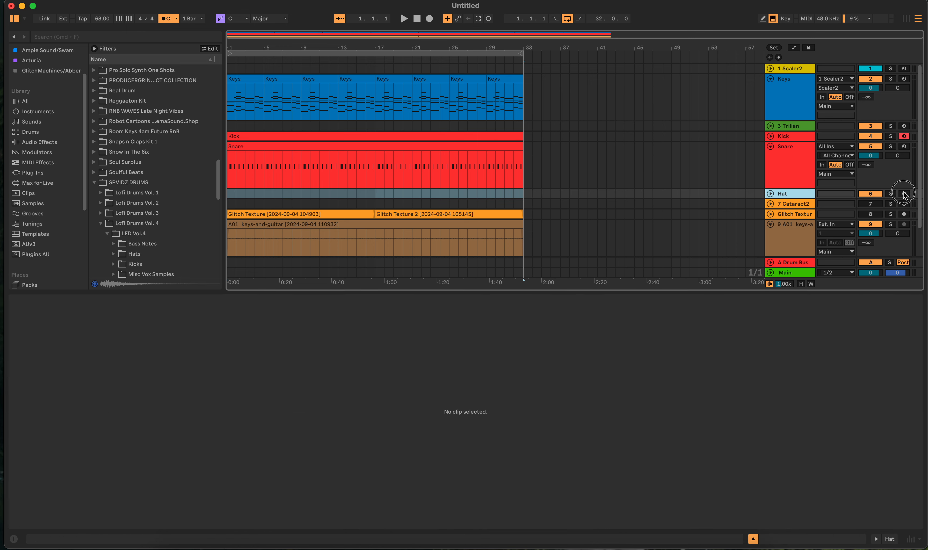
key(shift+Tab)
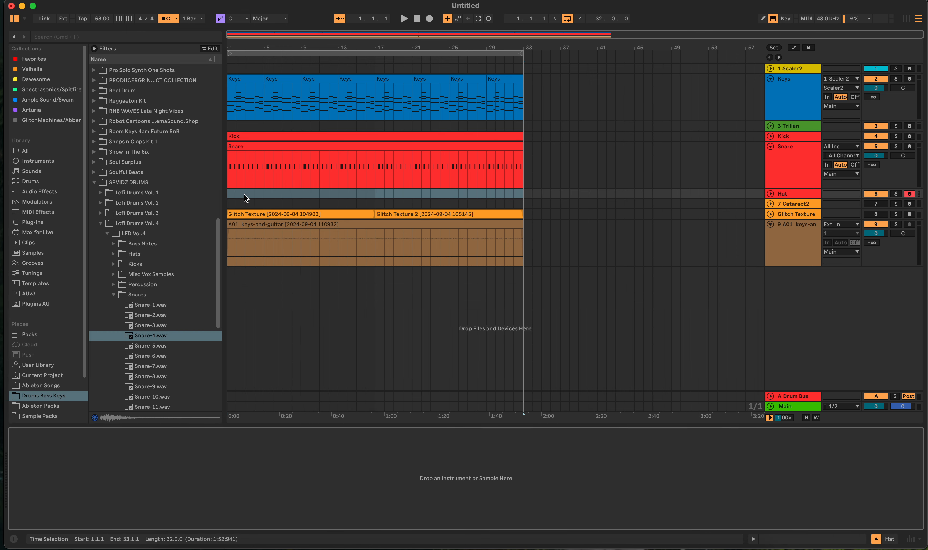
click(113, 295)
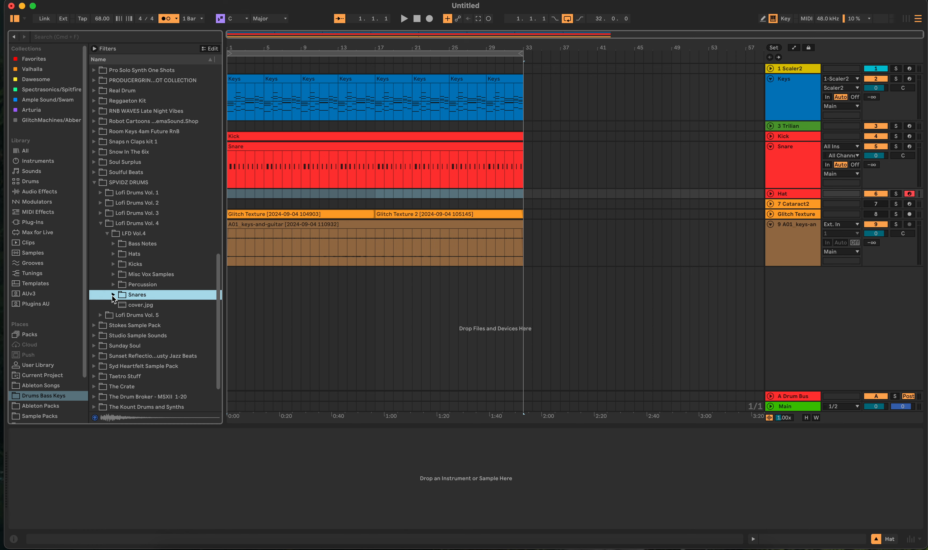
click(113, 255)
- Audition the hi-hat samples in the Hats folder, comparing sounds between hat-1.wav and hat-15.wav
click(138, 284)
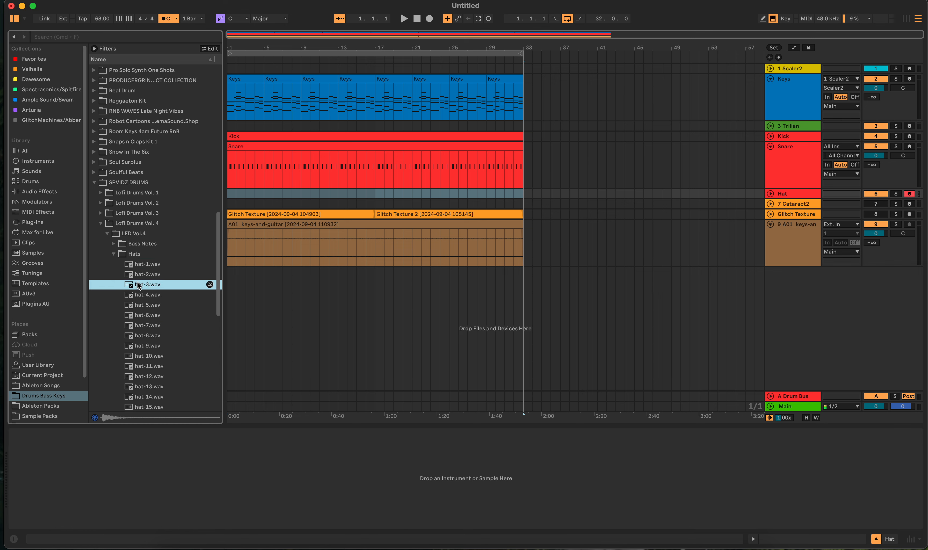
click(143, 275)
click(145, 265)
click(147, 335)
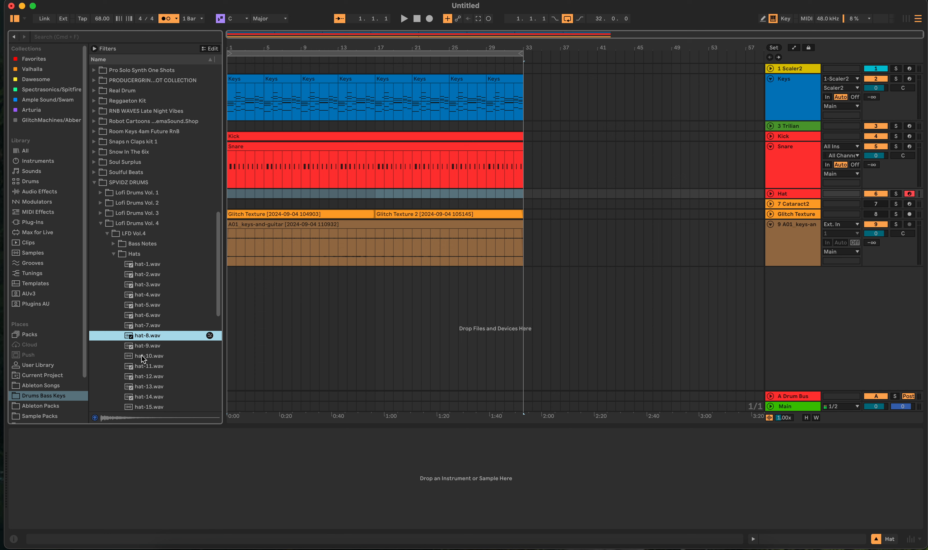
click(147, 366)
click(149, 386)
click(151, 405)
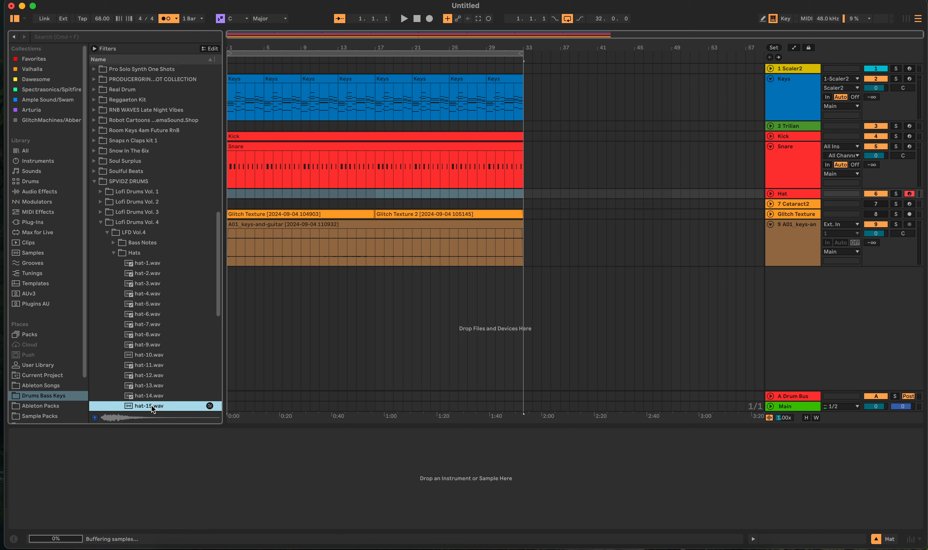
click(158, 304)
click(156, 273)
- Load hat-1.wav into a Simpler on the Hat track and set its playback mode to 1-Shot
click(150, 264)
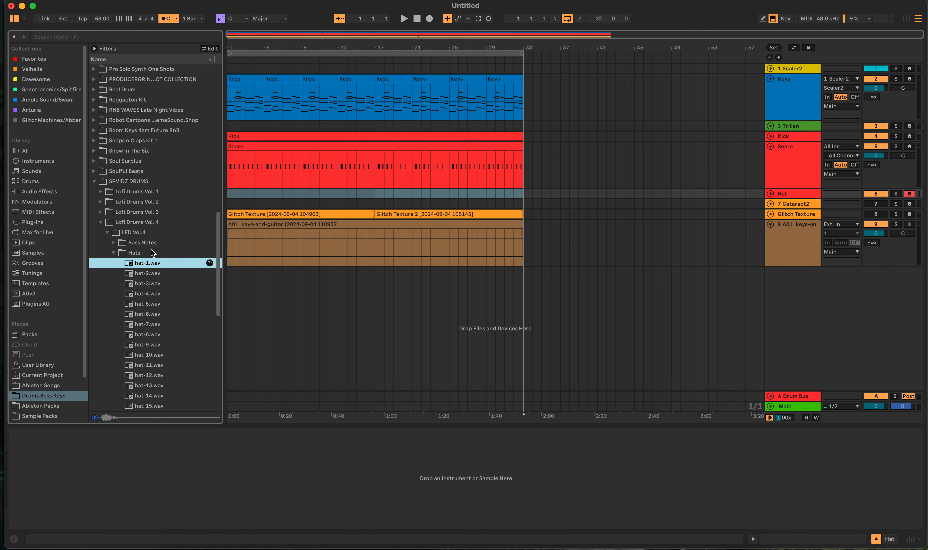
drag(142, 264, 180, 448)
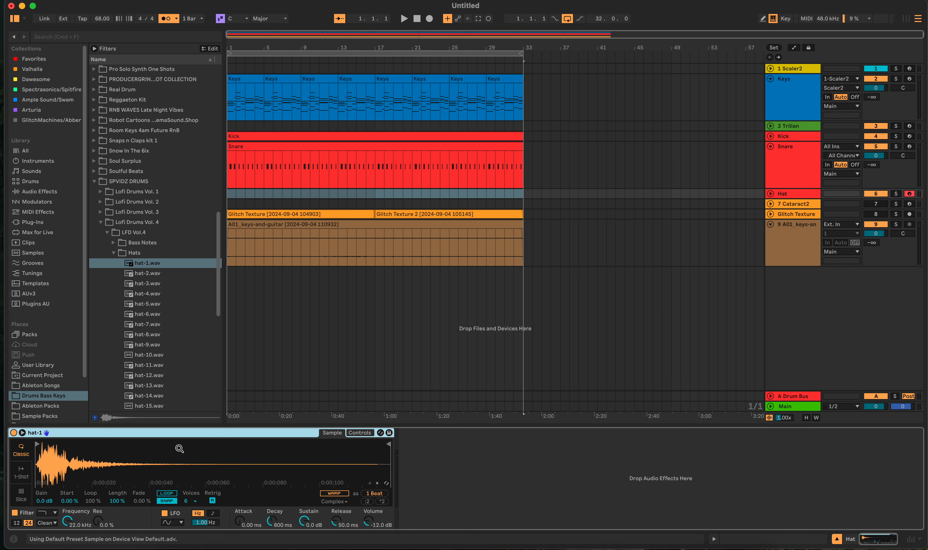
click(23, 478)
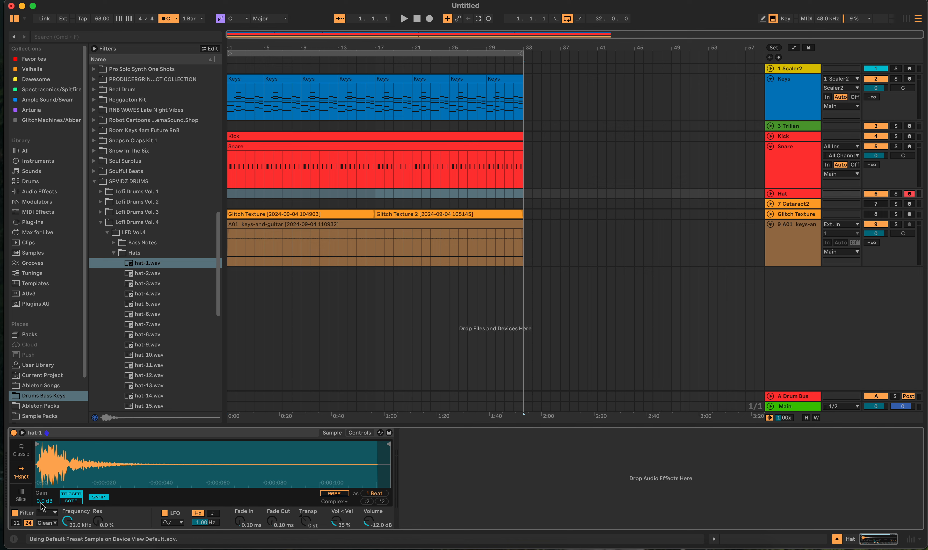
- Set the hat Simpler's gain to -22 dB and filter frequency to 11.1 kHz, with Snap turned off
drag(41, 502, 69, 521)
key(a)
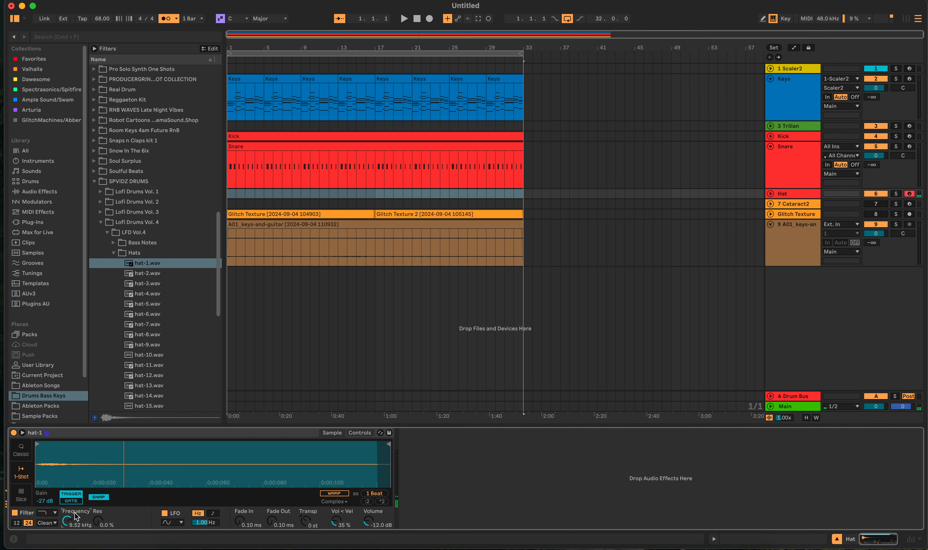
click(99, 497)
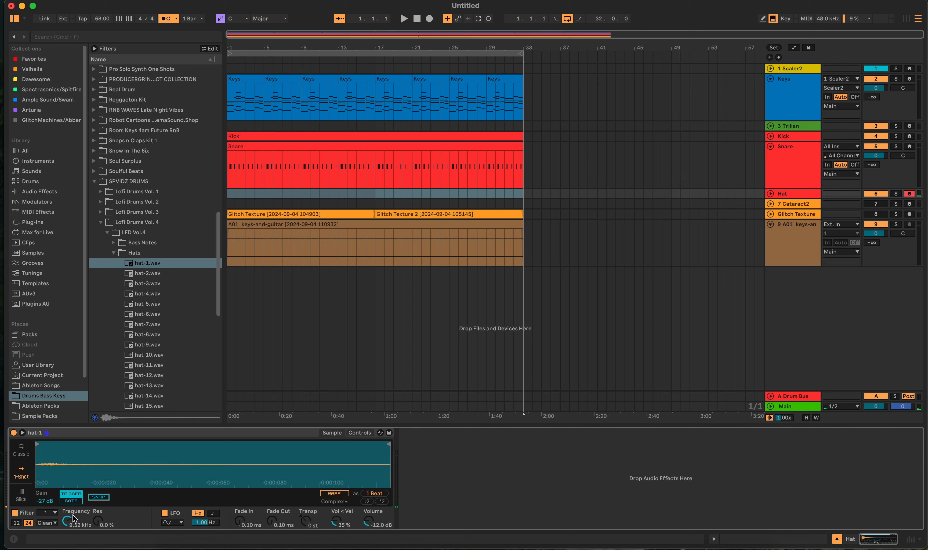
drag(73, 518, 72, 515)
drag(47, 503, 48, 493)
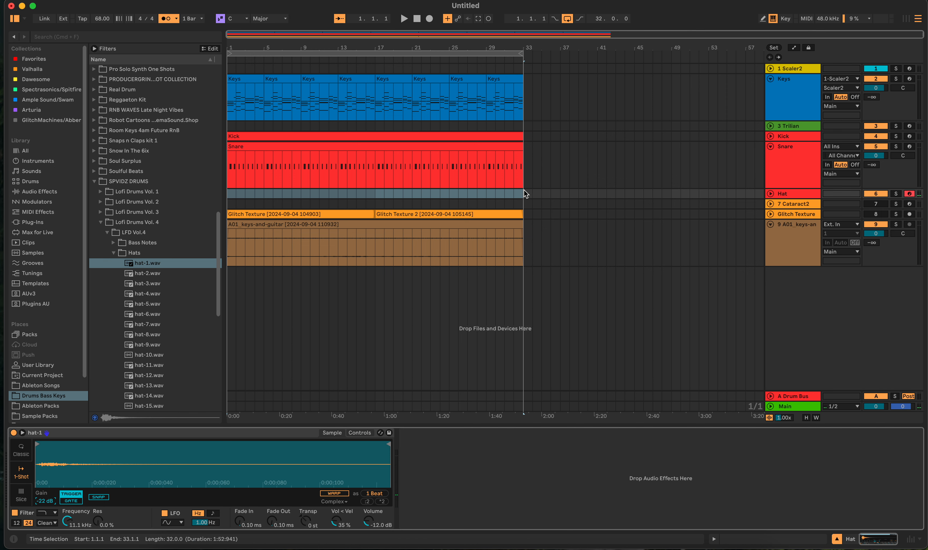
- Insert an empty 32-bar MIDI clip on the Hat track and show its Rhythm generator
drag(525, 193, 228, 196)
key(super+shift+m)
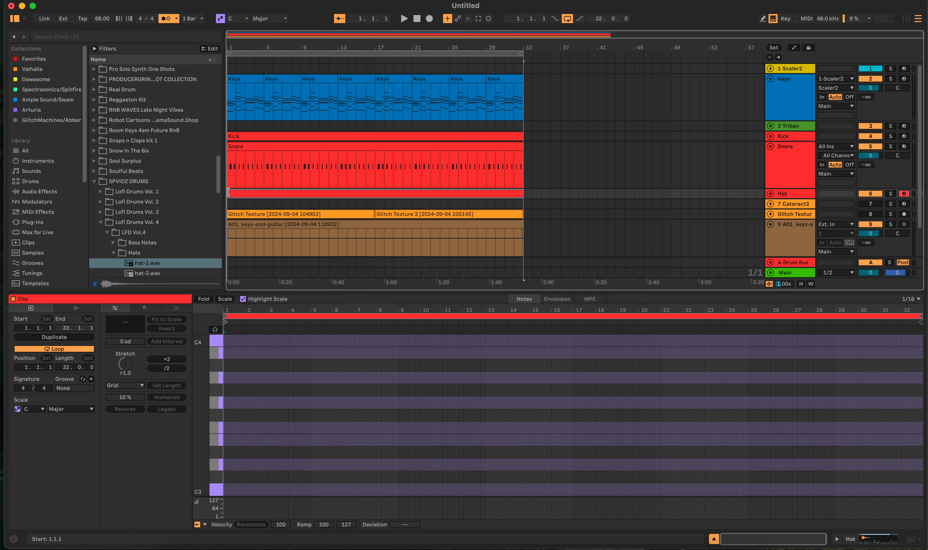
click(166, 309)
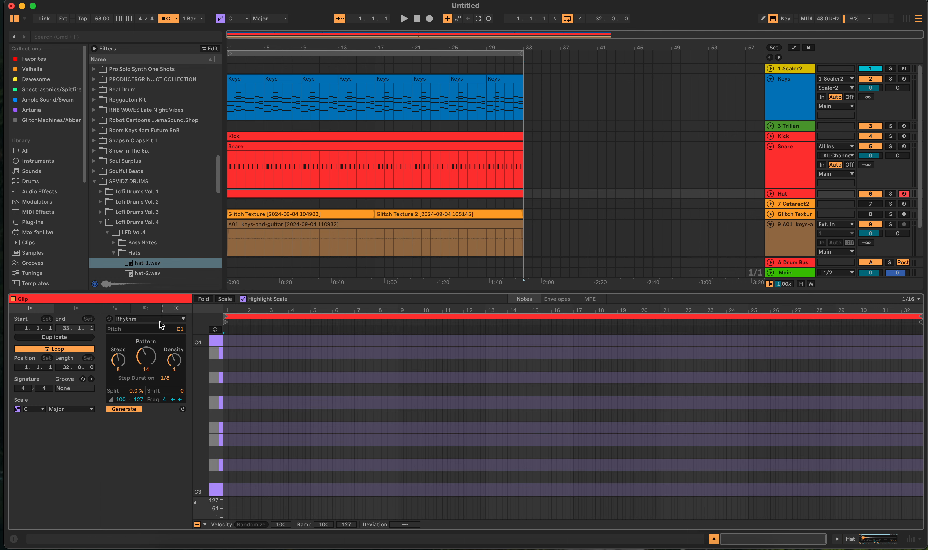
- Set the Rhythm generator's pitch to C3
key(a)
key(a)
scroll(253, 456, down, 1)
scroll(253, 456, down, 2)
click(213, 460)
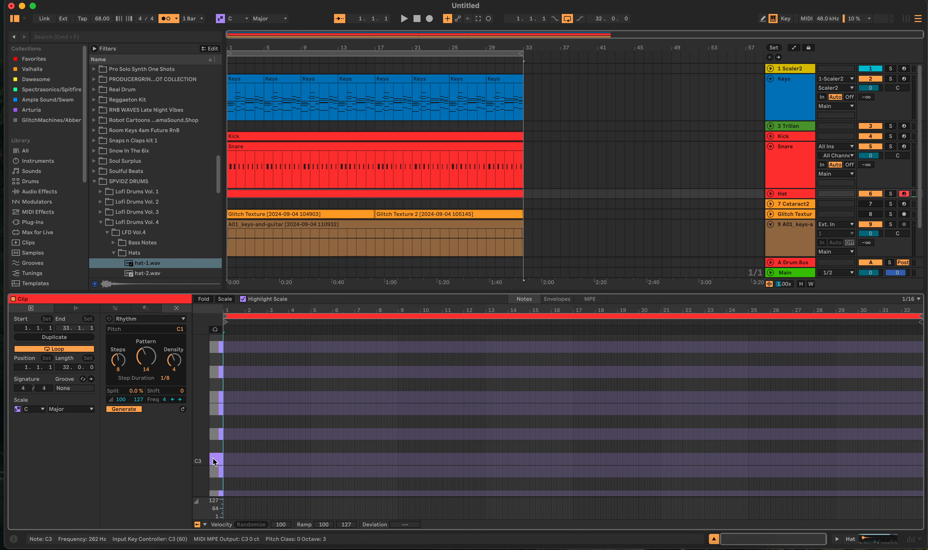
drag(179, 327, 180, 321)
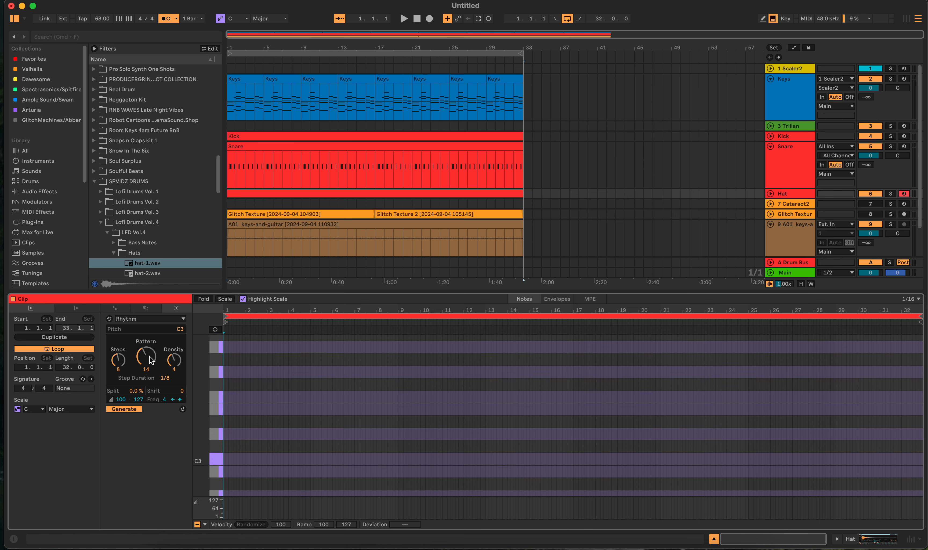
- Generate the hat rhythm with a 17% split, velocities of 19 and 69, and an accent frequency of 6
click(137, 391)
drag(136, 391, 165, 395)
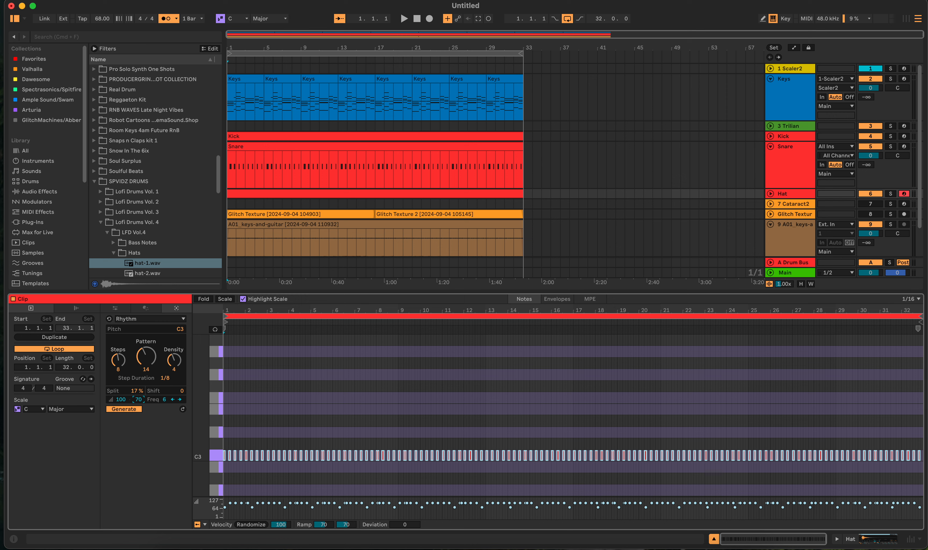
drag(127, 399, 127, 421)
- Set the hat rhythm to 10 steps, pattern 25 and density 8, and play the arrangement to hear it
drag(173, 360, 113, 353)
drag(118, 361, 119, 382)
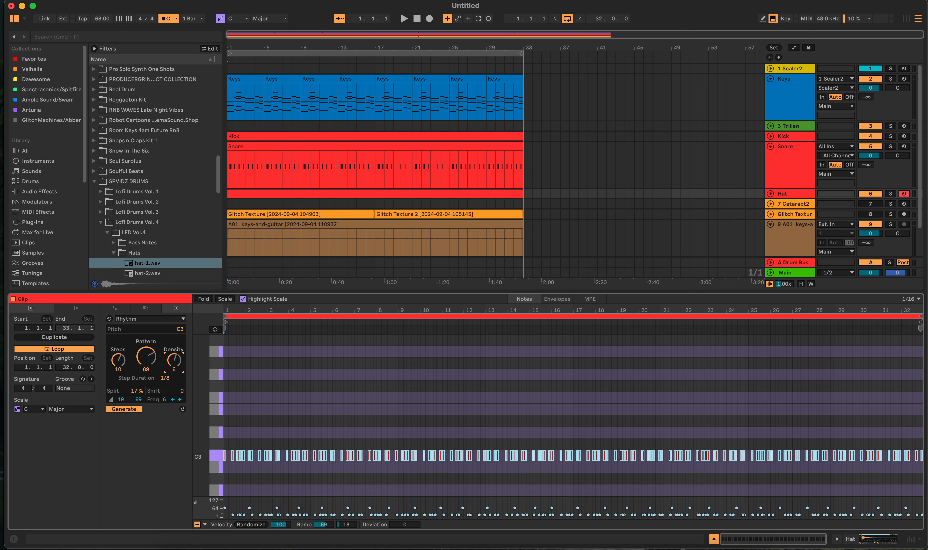
drag(173, 360, 174, 352)
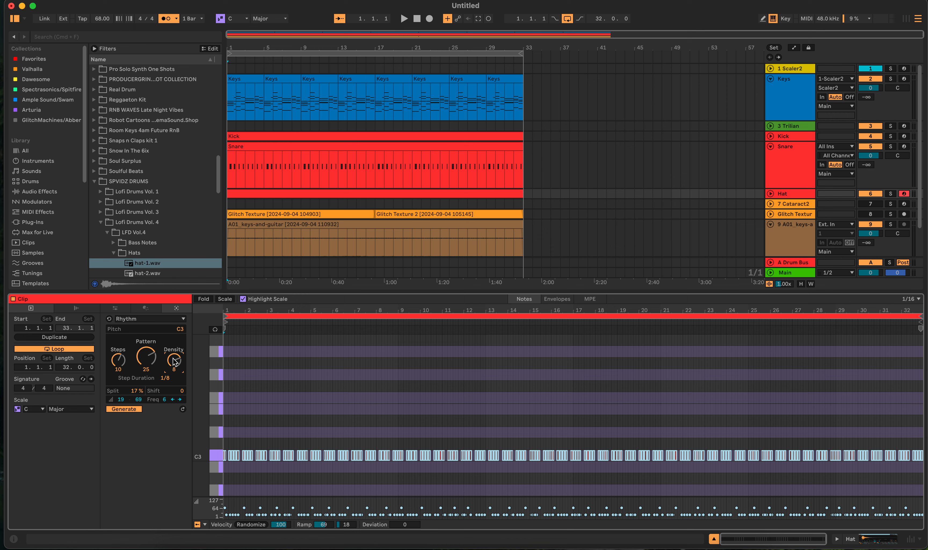
key(space)
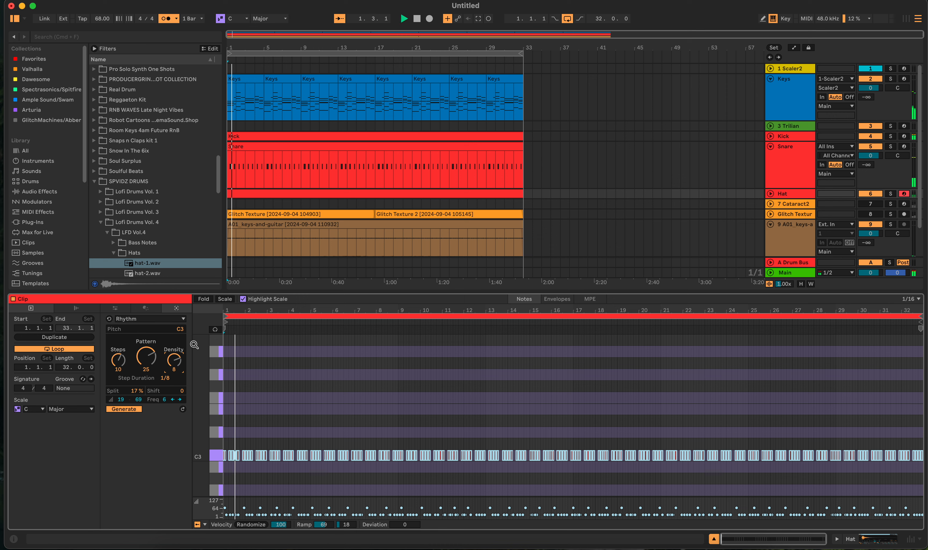
- Set the hat rhythm to pattern 31 with velocities of 35 and 74, listening to the arrangement play
drag(147, 359, 147, 349)
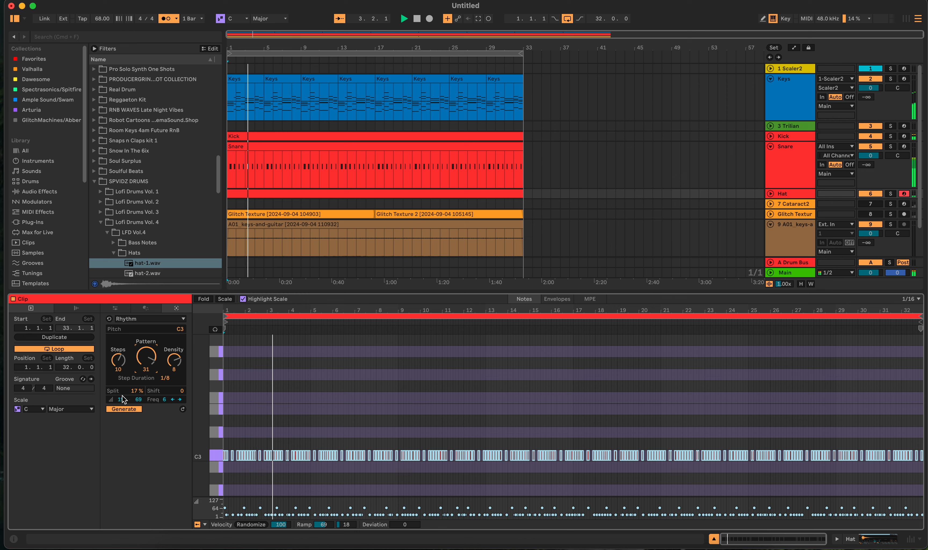
mouse_move(122, 399)
mouse_down()
mouse_move(122, 384)
mouse_move(139, 397)
mouse_up()
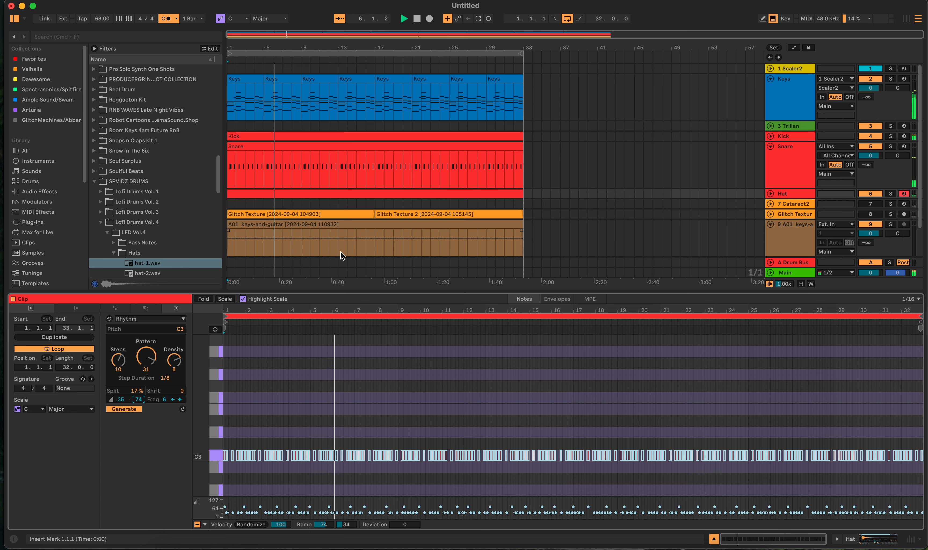
key(space)
key(space)
- Open the Snare clip and try quantizing all of its C3 notes, playing the arrangement to hear the timing
click(448, 151)
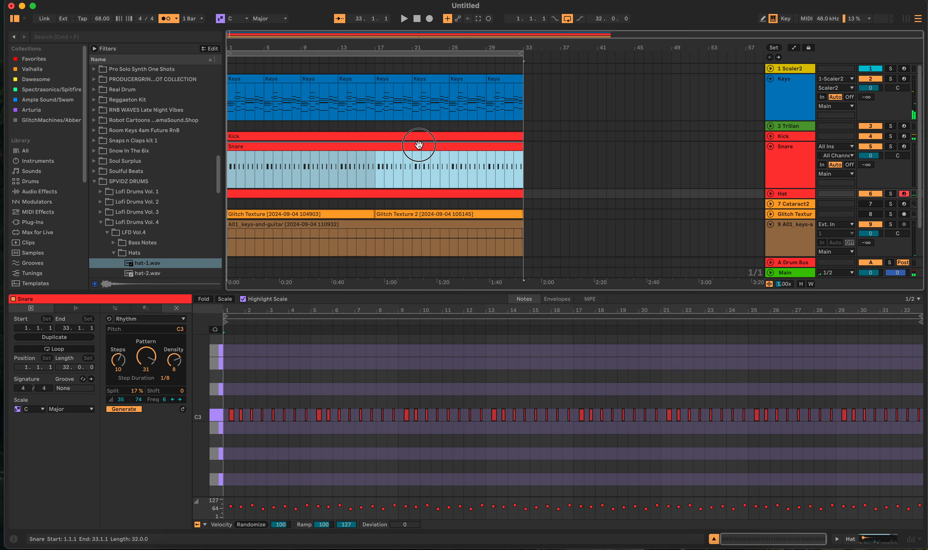
click(212, 415)
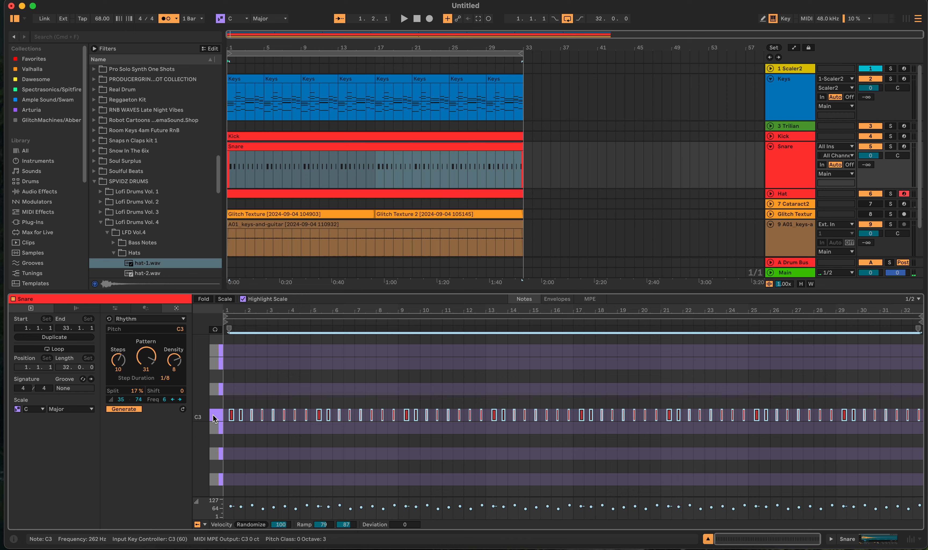
key(super+u)
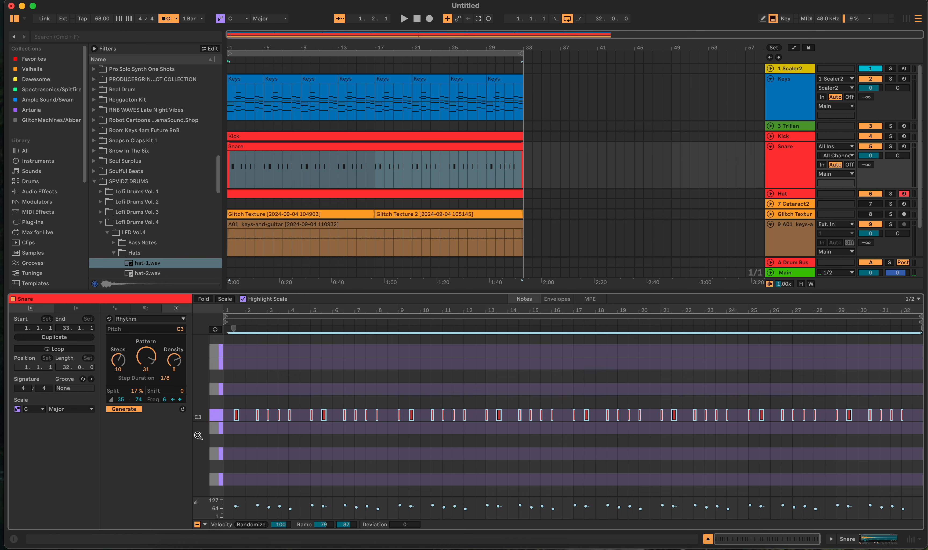
key(super+z)
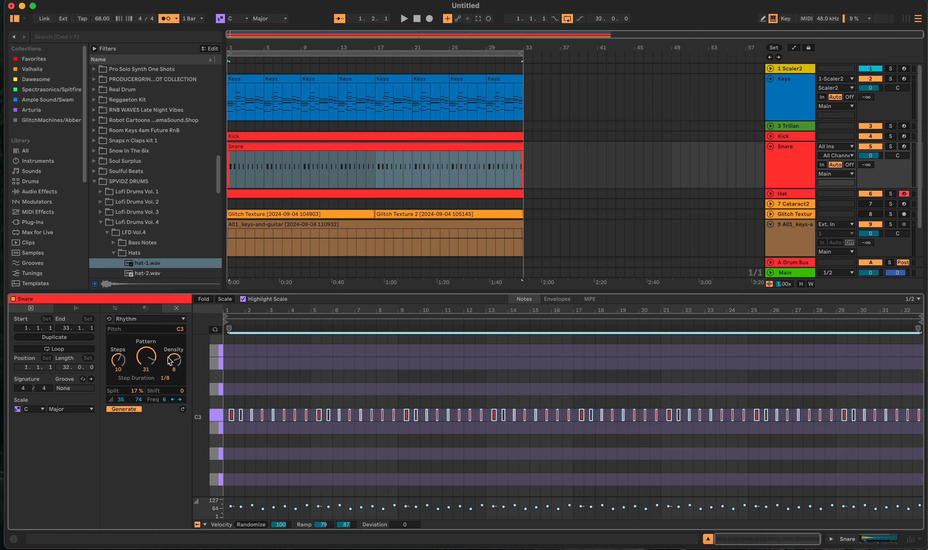
click(252, 440)
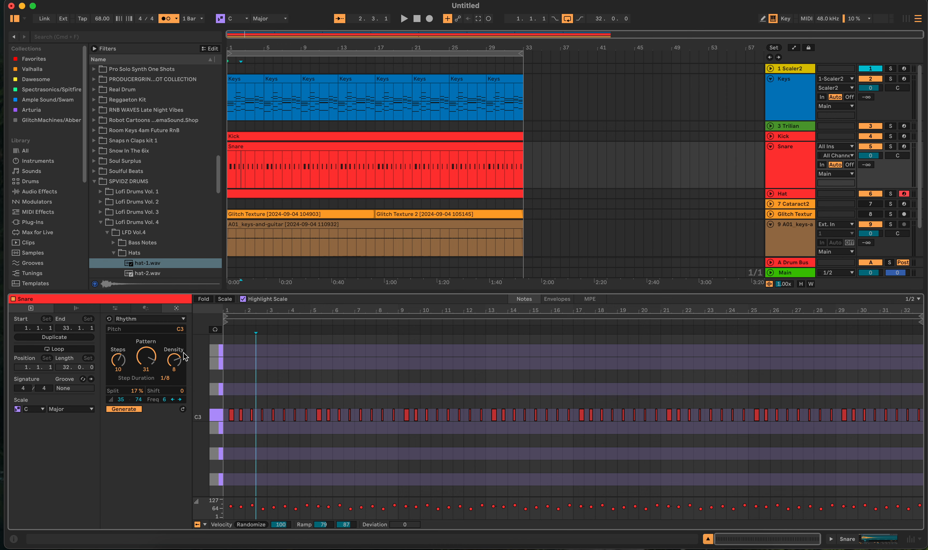
click(214, 418)
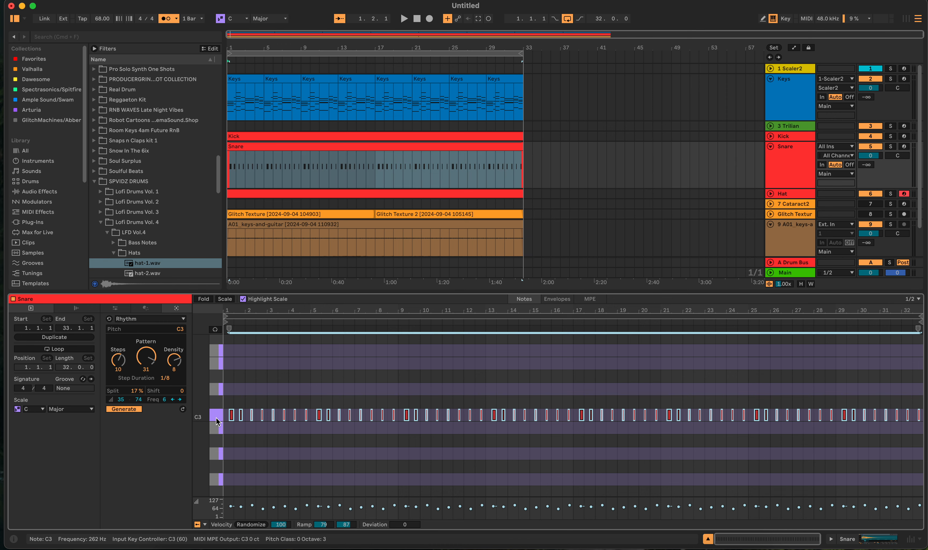
key(super+z)
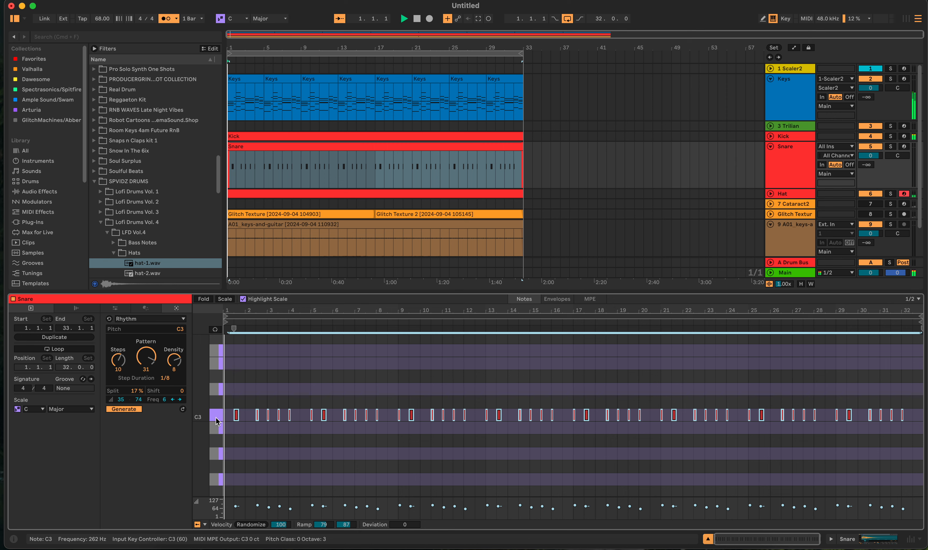
key(space)
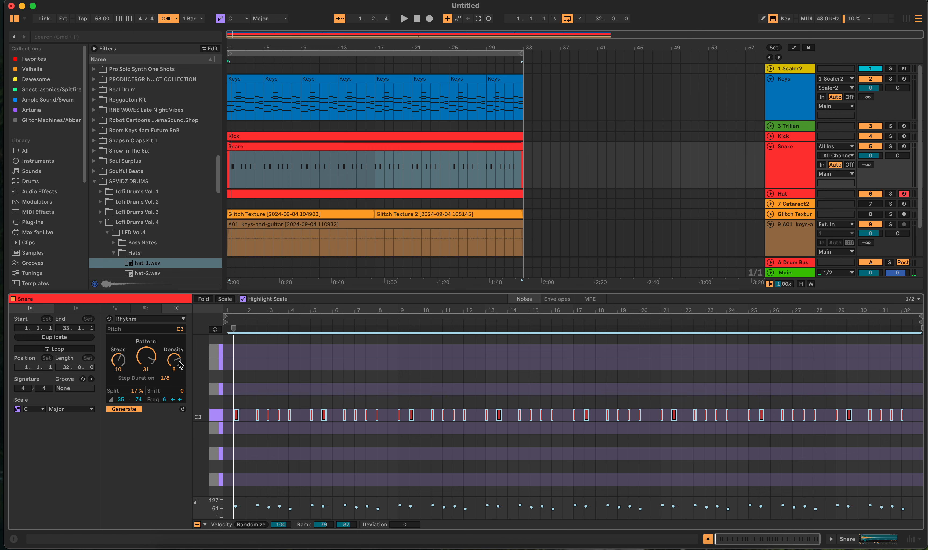
click(182, 319)
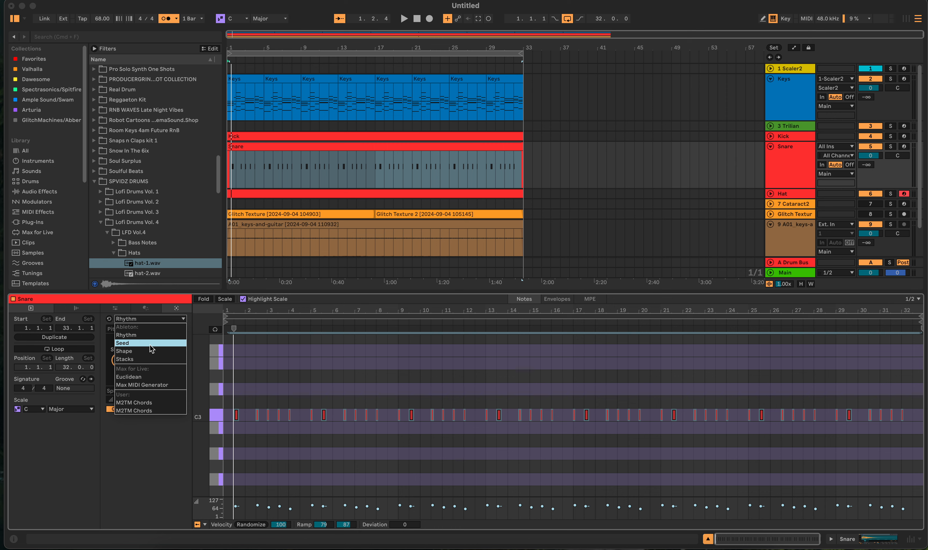
click(194, 320)
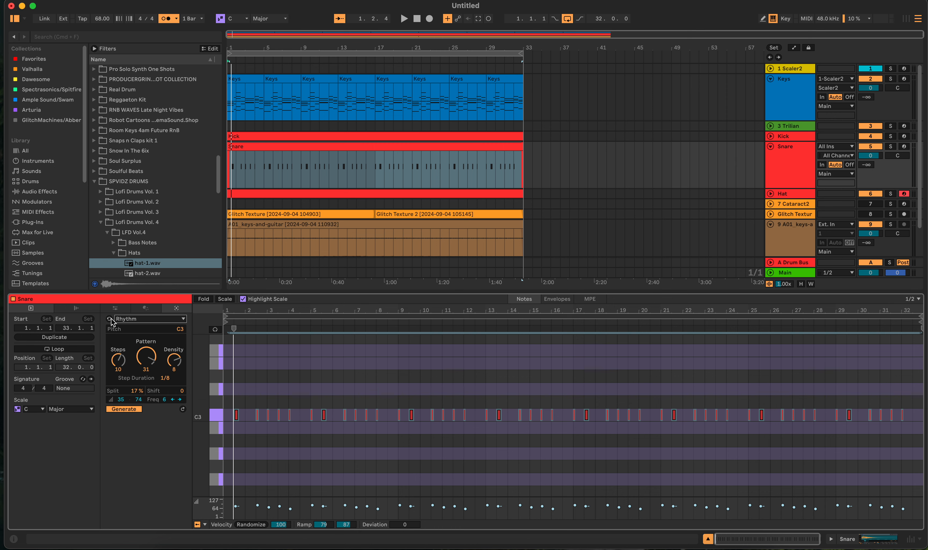
click(116, 308)
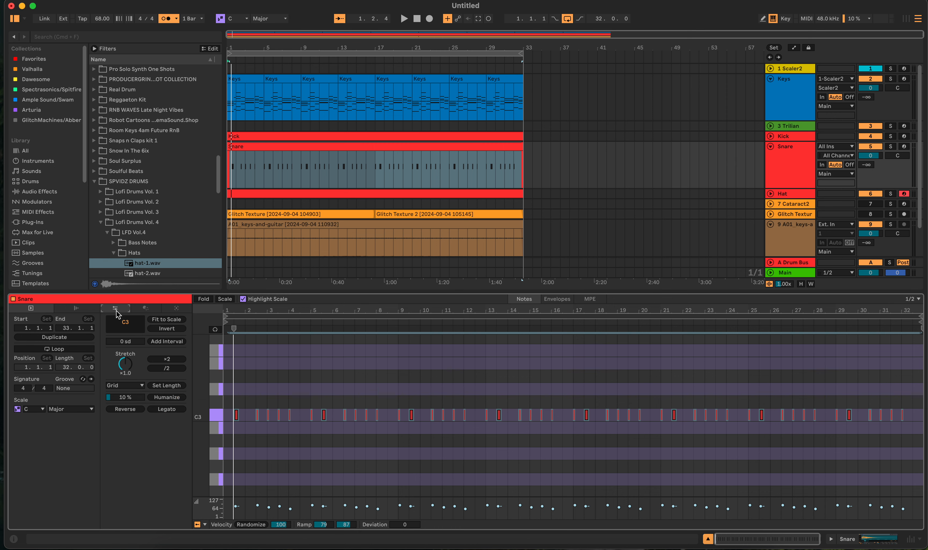
- Delete all notes from the Snare clip
click(216, 416)
click(259, 439)
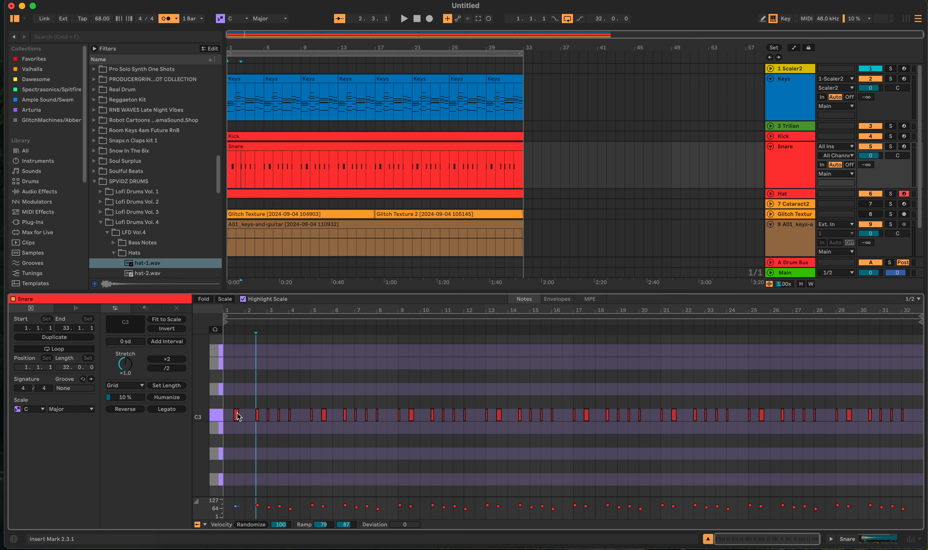
drag(237, 416, 923, 463)
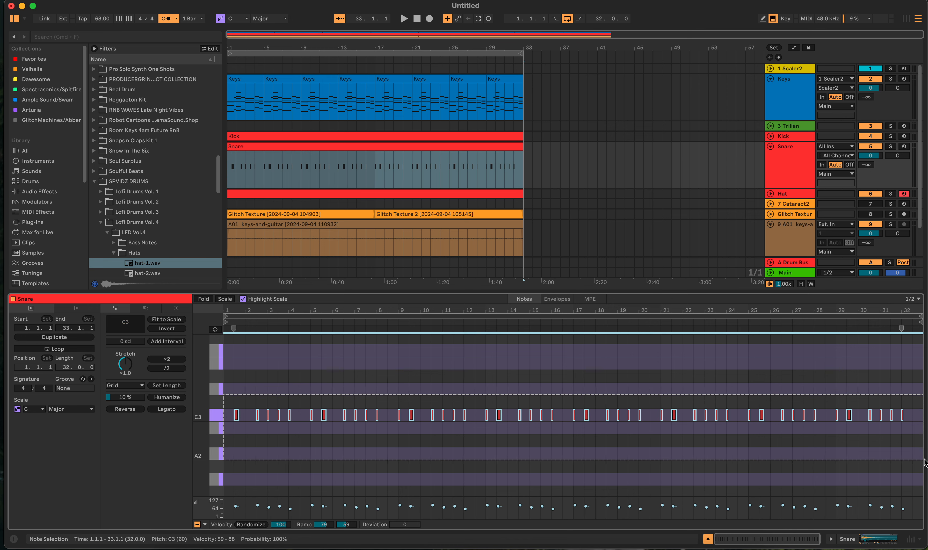
key(Delete)
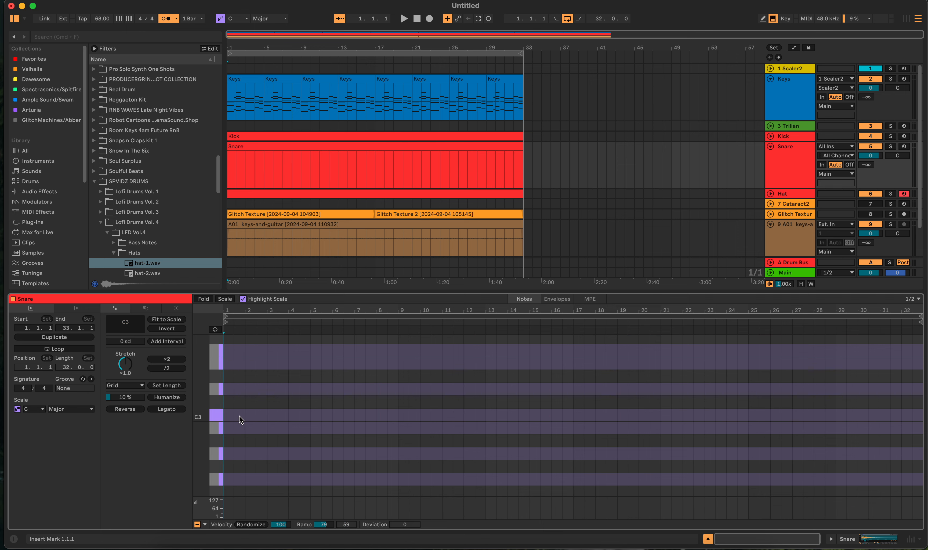
- Add sixteenth-note snare hits at B2 on beats 2 and 4 of the Snare clip's first bar
scroll(237, 419, up, 5)
scroll(237, 419, up, 5)
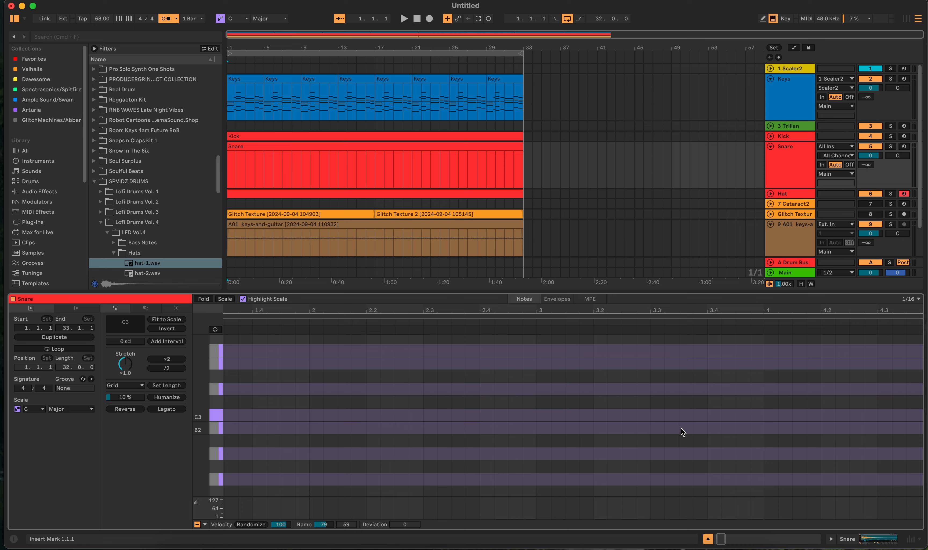
scroll(664, 423, left, 4)
scroll(664, 422, down, 2)
scroll(472, 421, down, 2)
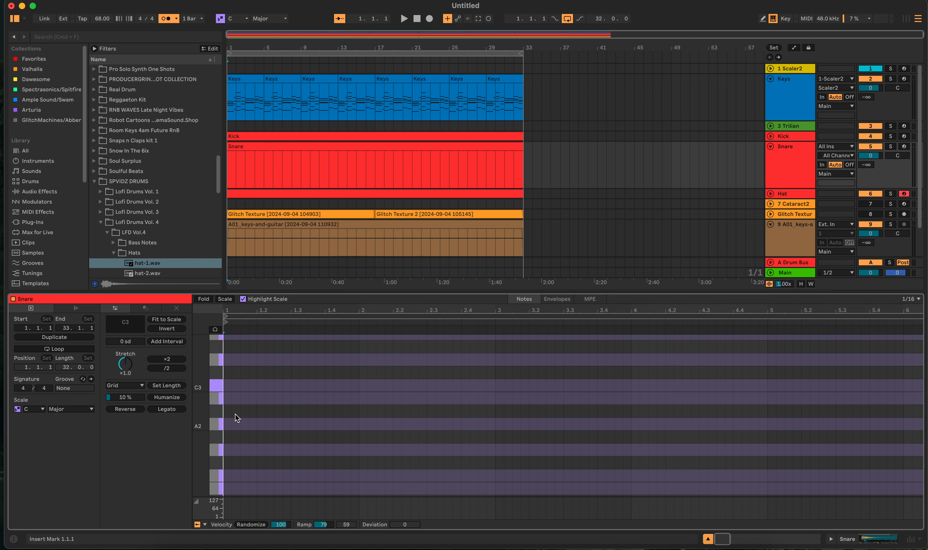
double_click(260, 398)
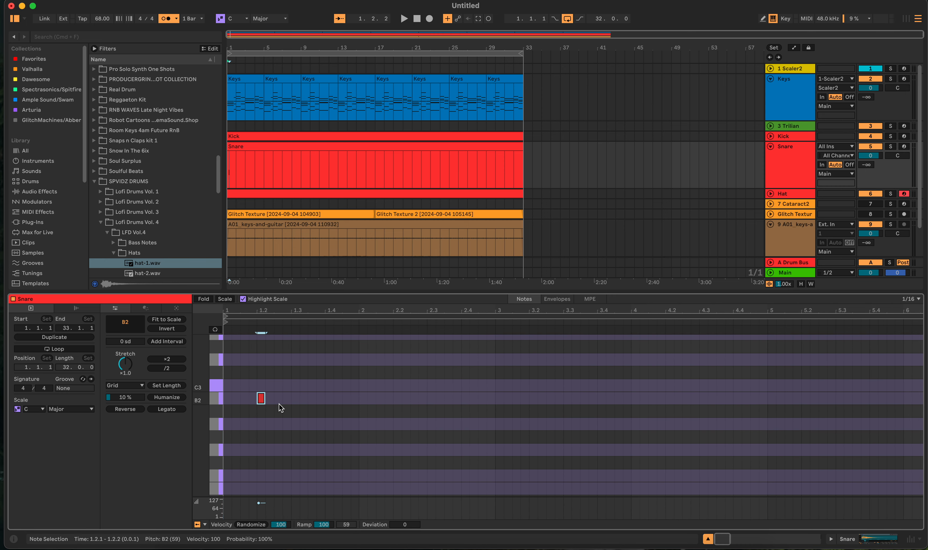
double_click(328, 398)
- Set the velocities of the snare hits on beats 2 and 4 to 61 and 93
click(259, 503)
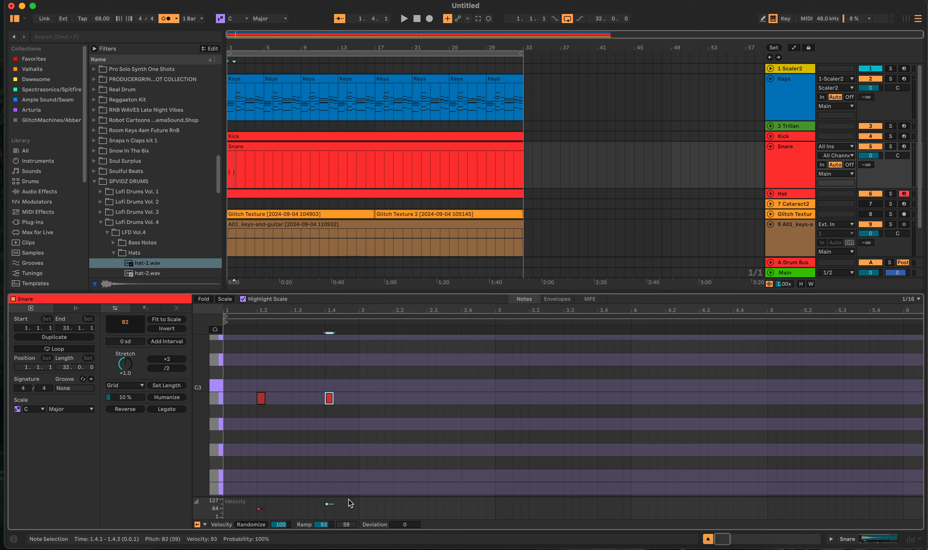
drag(377, 505, 224, 522)
shift+click(327, 504)
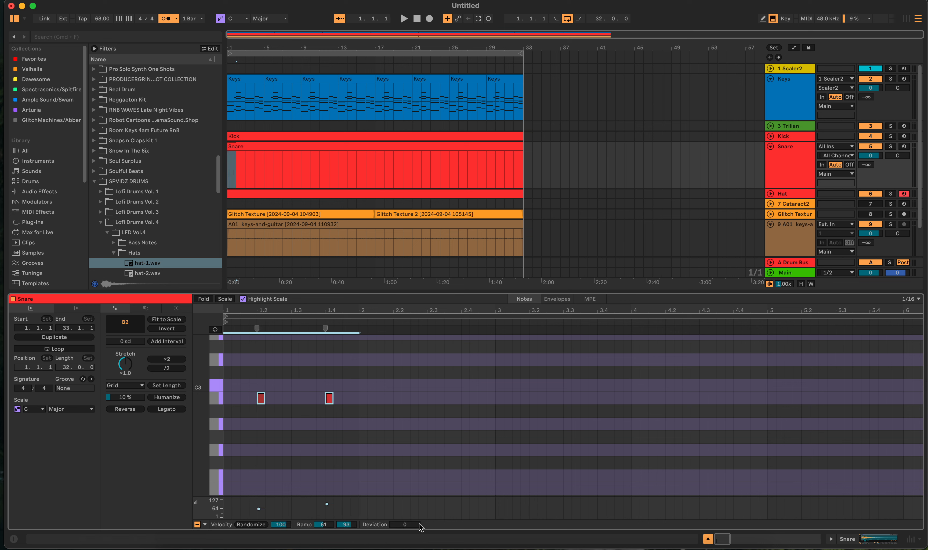
- Duplicate the two snare hits into bar 2 and align the copies to beats 2 and 4
drag(245, 377, 362, 431)
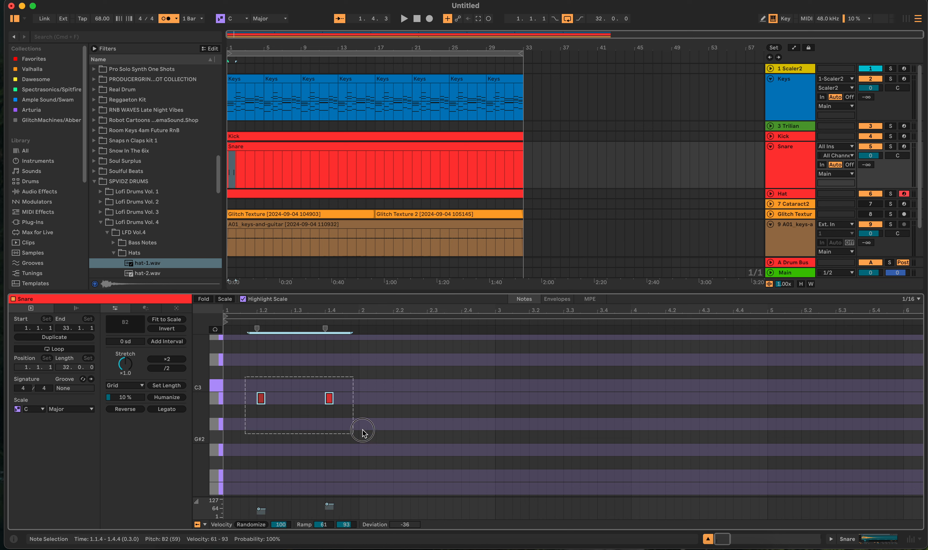
key(super+d)
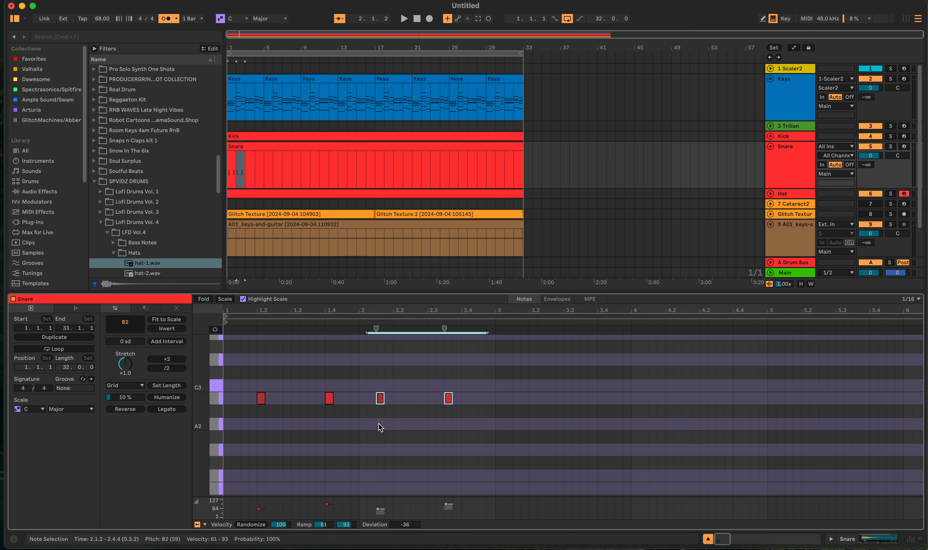
drag(378, 399, 397, 401)
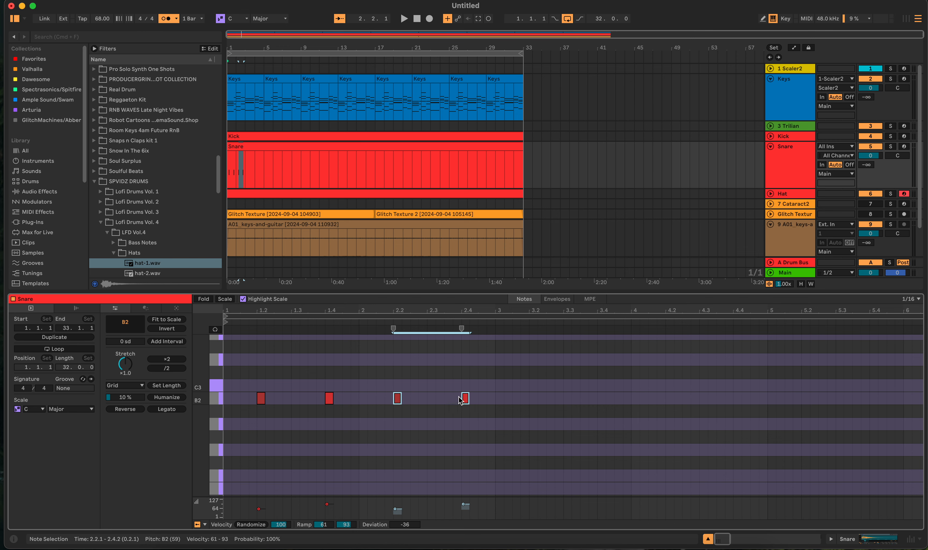
- Duplicate the two-bar snare pattern repeatedly to the end of the 32-bar clip and play the arrangement
drag(498, 401, 184, 404)
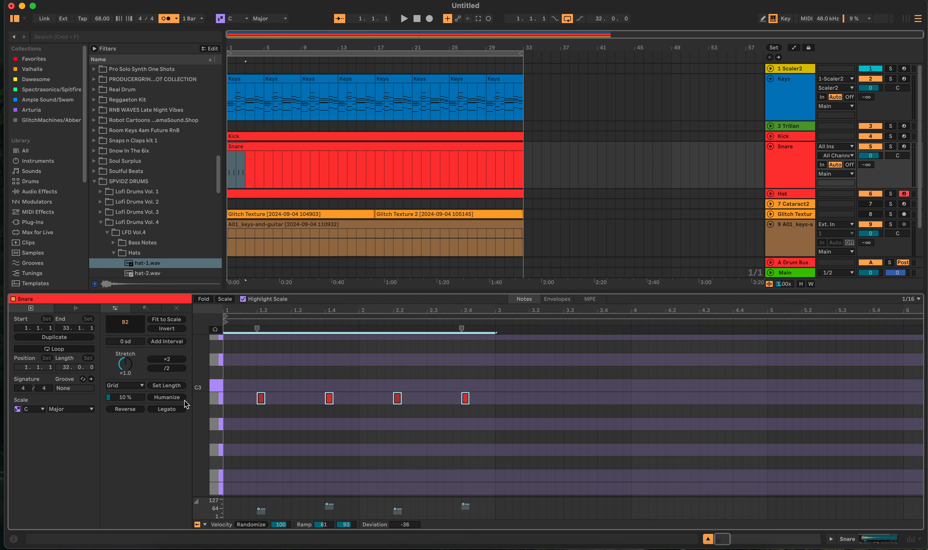
key(super+d)
key(super+d)
key(super+d)
key(super+d)
key(super+d)
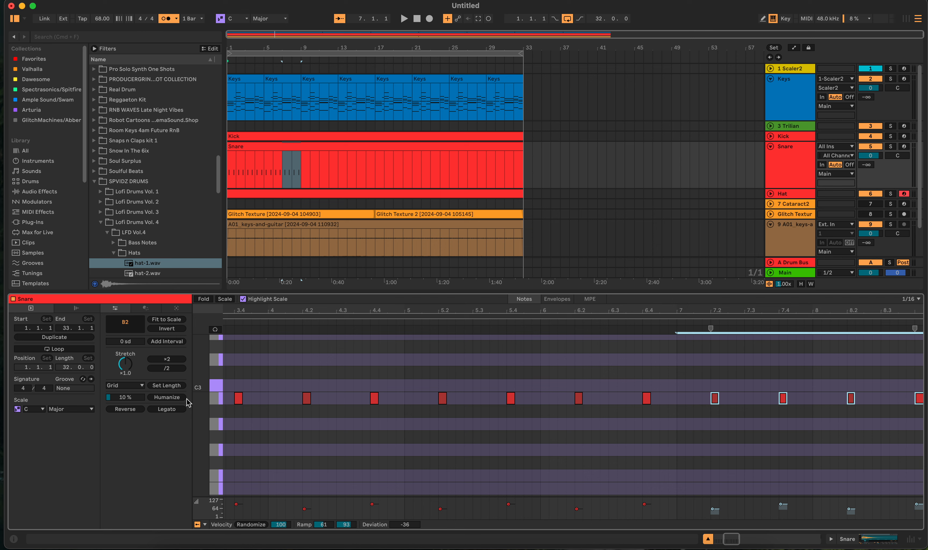
key(super+d)
key(super+d)
key(super+d)
key(super+d)
key(super+d)
key(super+d)
key(super+d)
key(super+d)
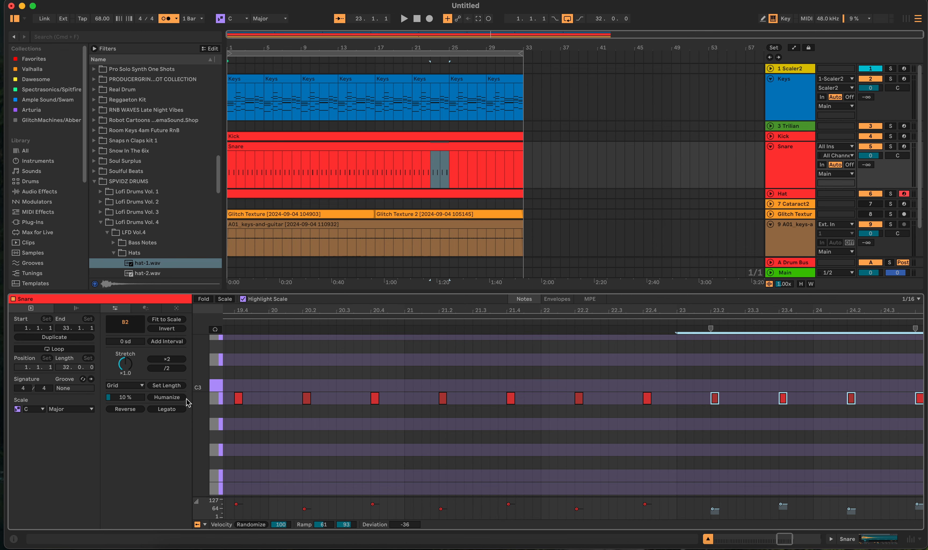
key(super+d)
key(super+d)
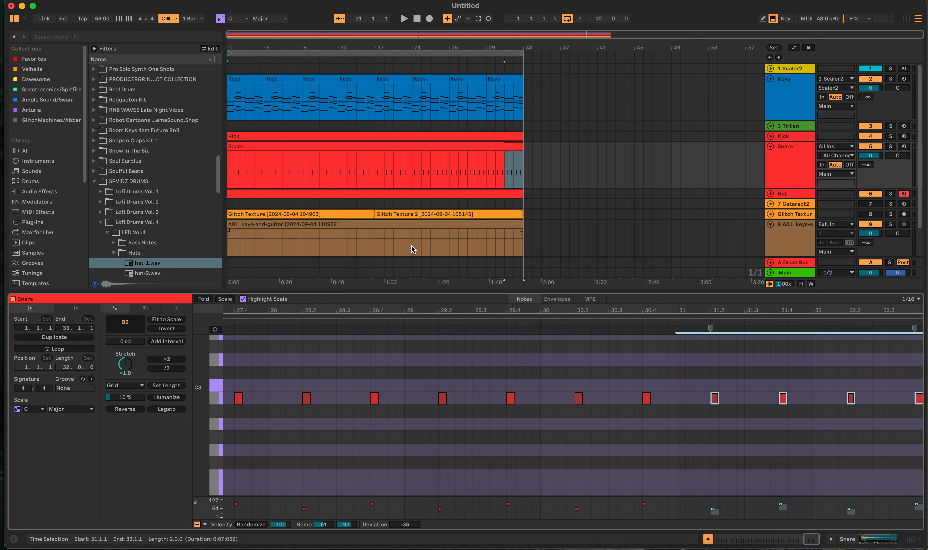
click(404, 18)
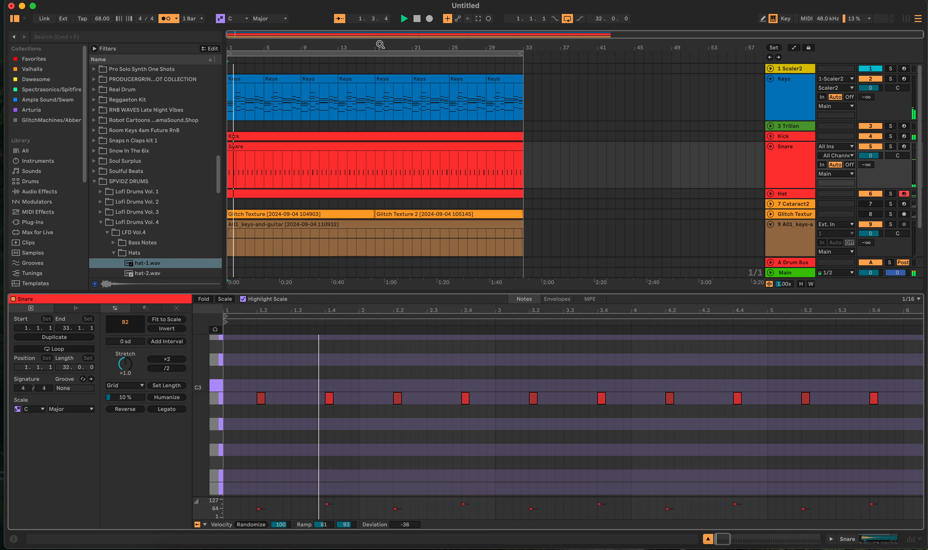
- Quantize all notes in the Kick clip and play the arrangement to hear them
click(328, 136)
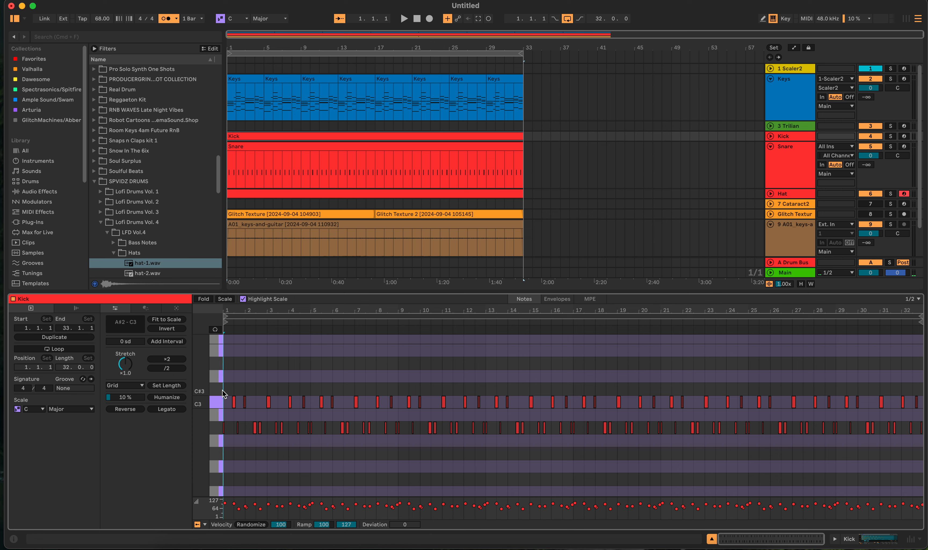
key(super+a)
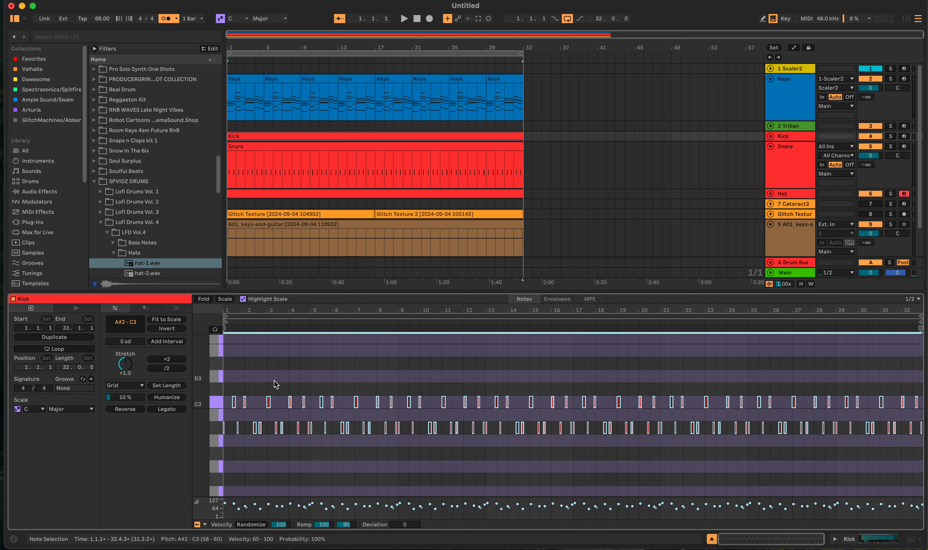
key(super+u)
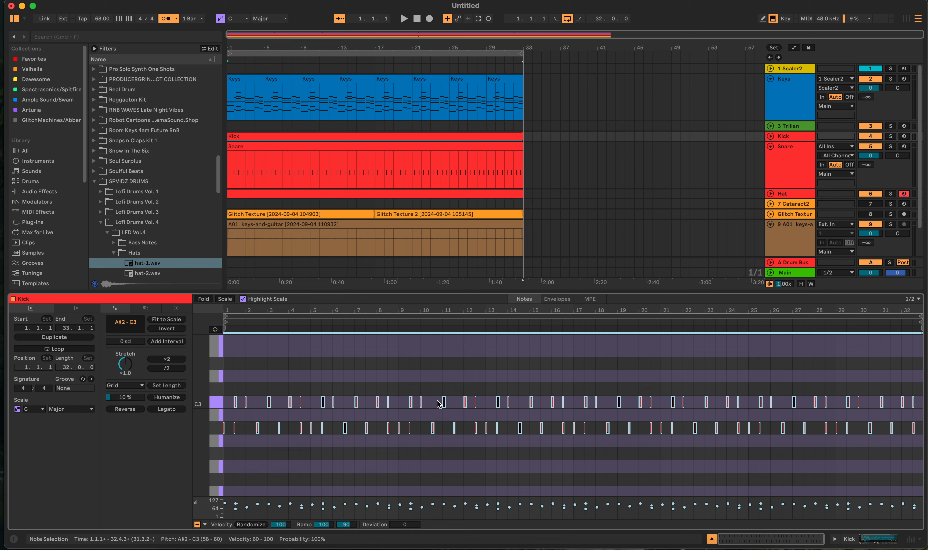
key(space)
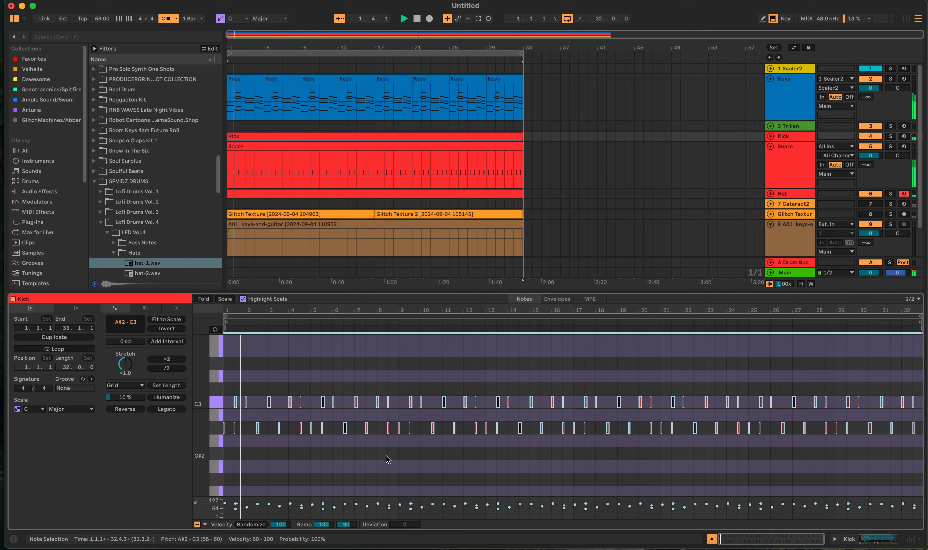
- Move the A#2 kick notes at 4.3.1 and 8.3.1 an eighth note earlier, to 4.2.3 and 8.2.3
click(320, 452)
scroll(301, 448, up, 5)
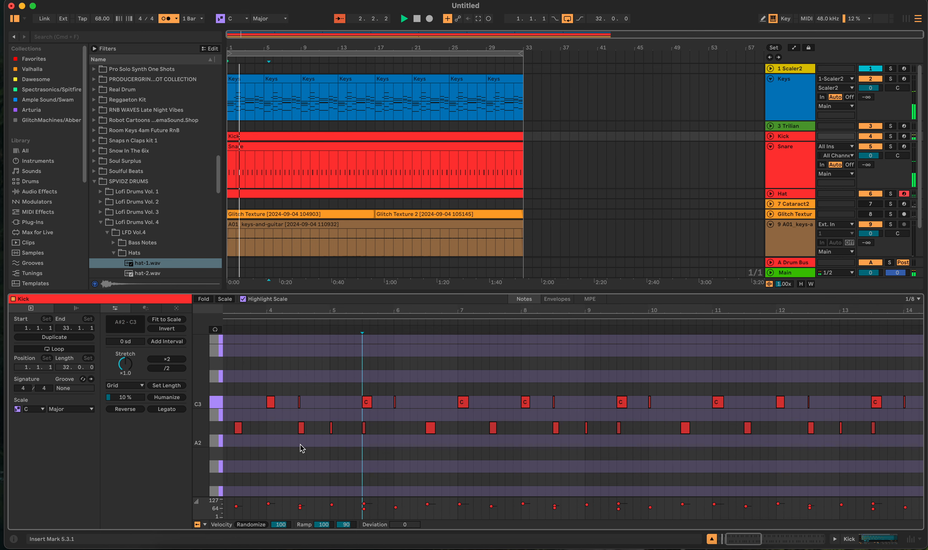
drag(301, 430, 294, 429)
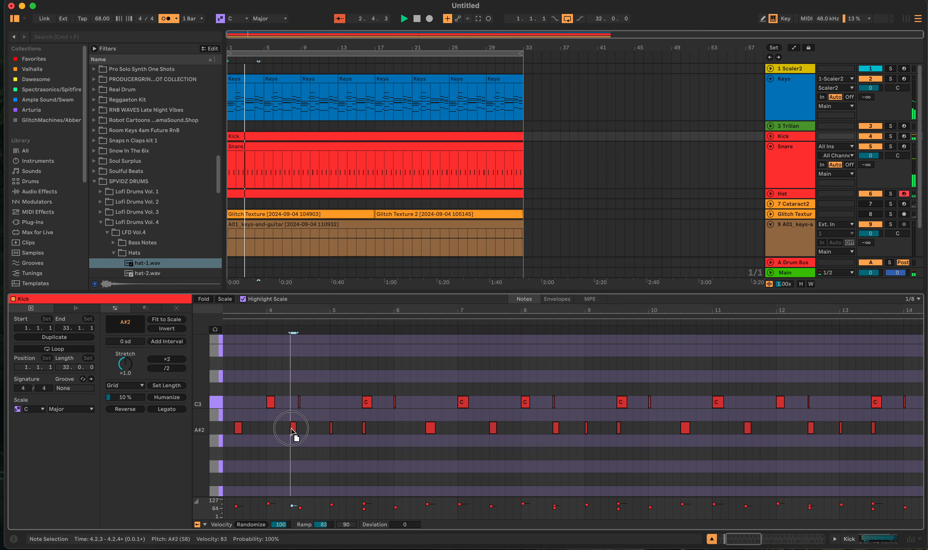
double_click(550, 429)
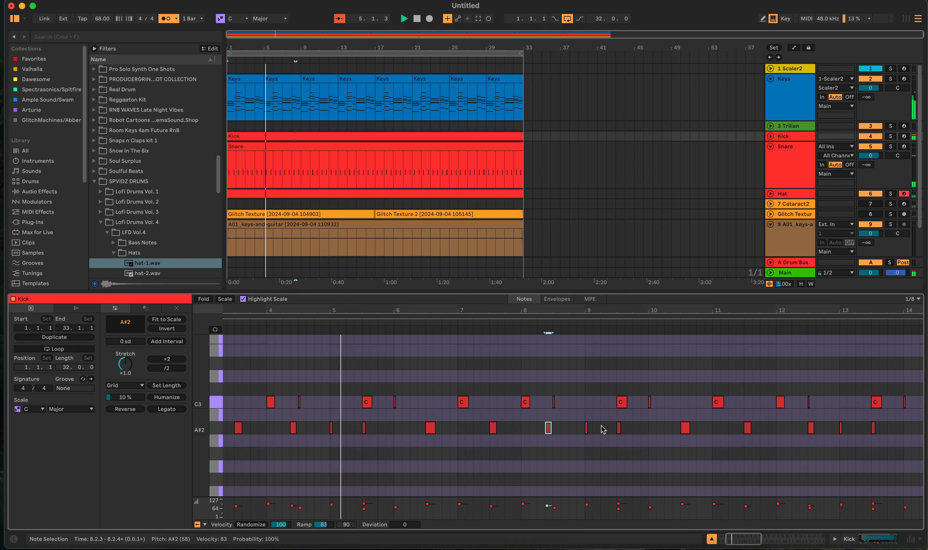
- Add an eighth-note A#2 kick at 8.4.1 and move the A#2 kick at 9.3.1 an eighth note earlier, to 9.2.3
double_click(572, 428)
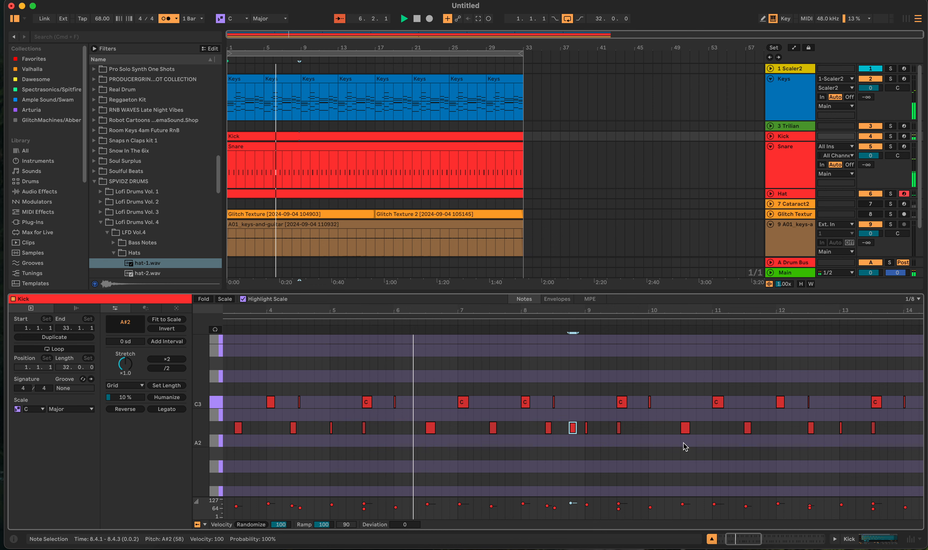
click(618, 427)
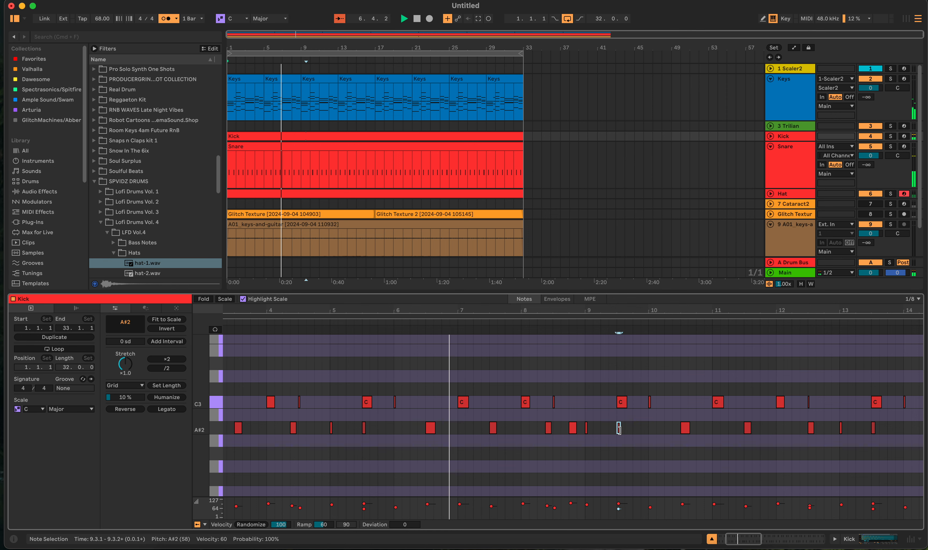
key(Left)
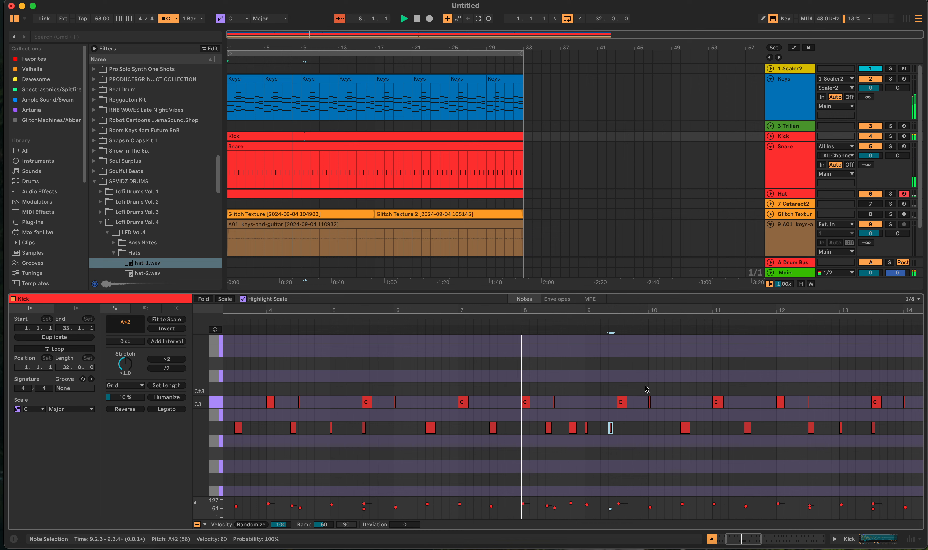
- Move the A#2 kick notes at 12.3.1 and 13.3.1 an eighth note earlier, to 12.2.3 and 13.2.3
click(810, 427)
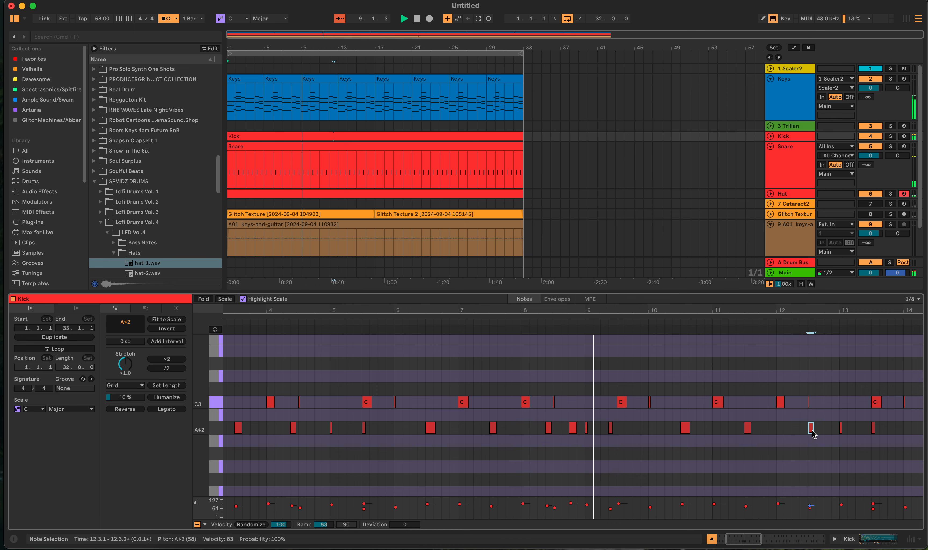
key(Left)
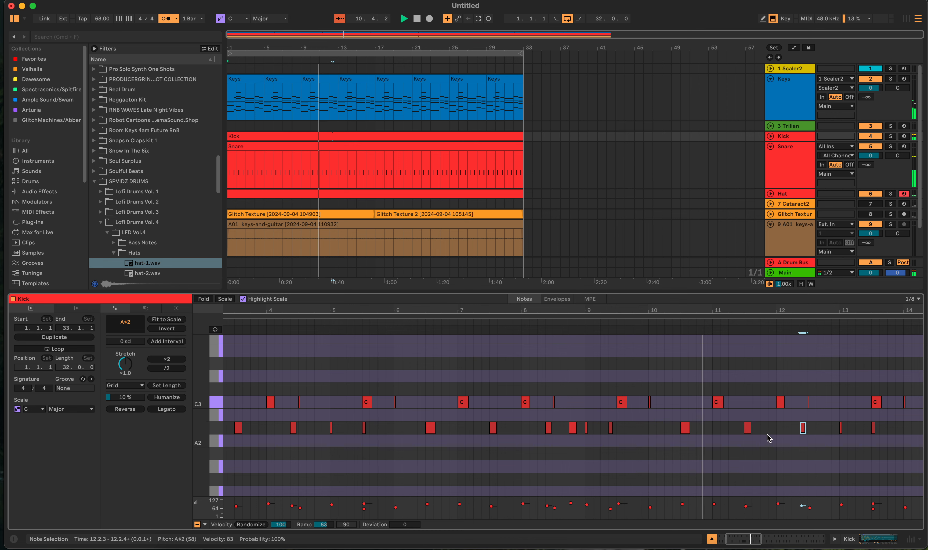
scroll(785, 437, right, 5)
scroll(784, 437, up, 1)
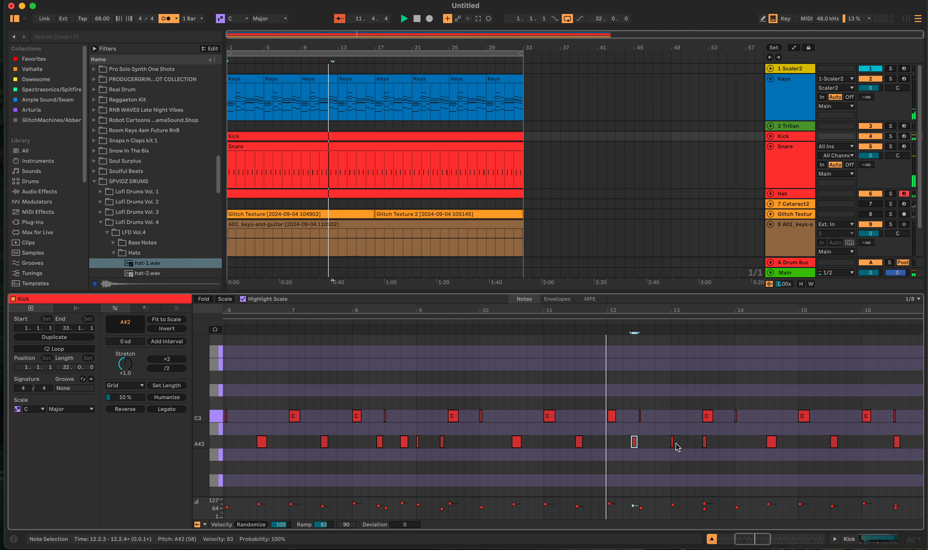
click(704, 442)
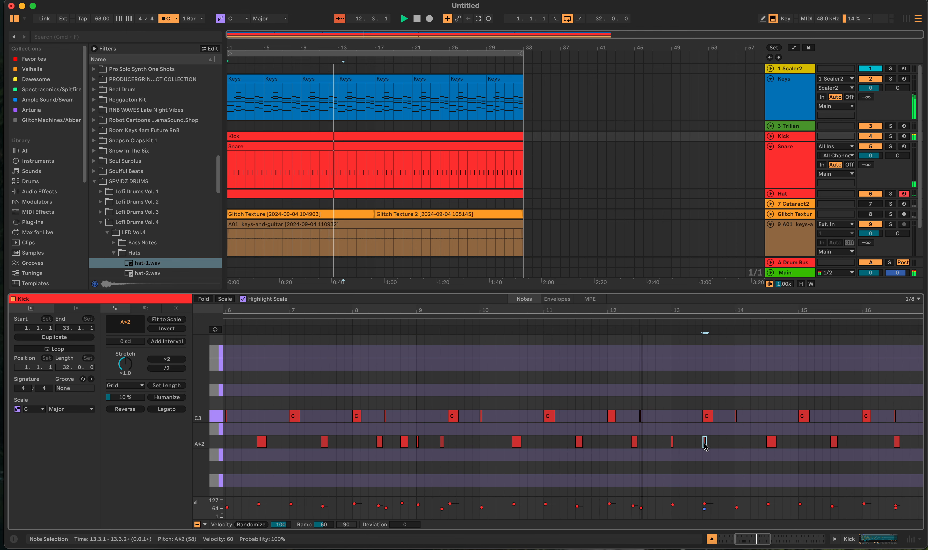
key(Left)
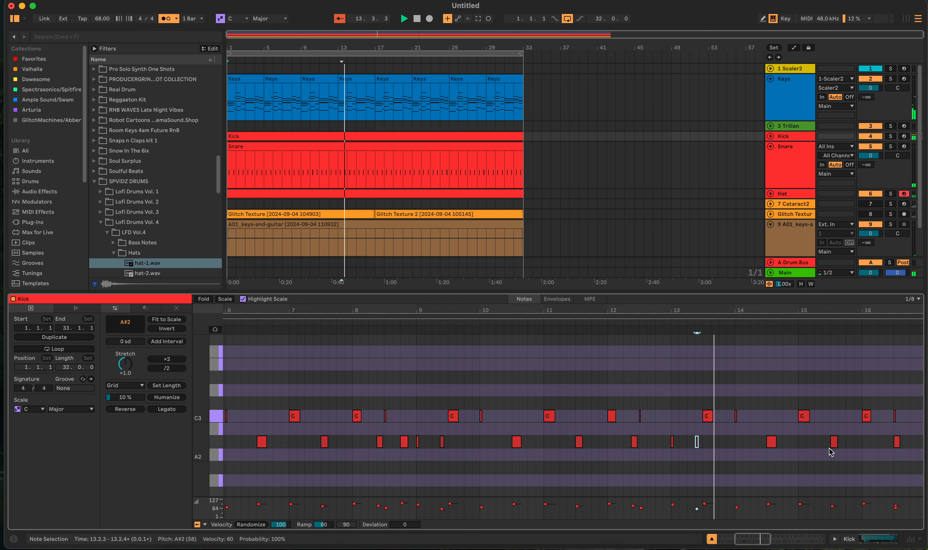
- Shift the A#2 kick note at 16.3.1 to 16.4.1, and move it back to 16.3.1
scroll(828, 447, right, 5)
scroll(829, 451, right, 1)
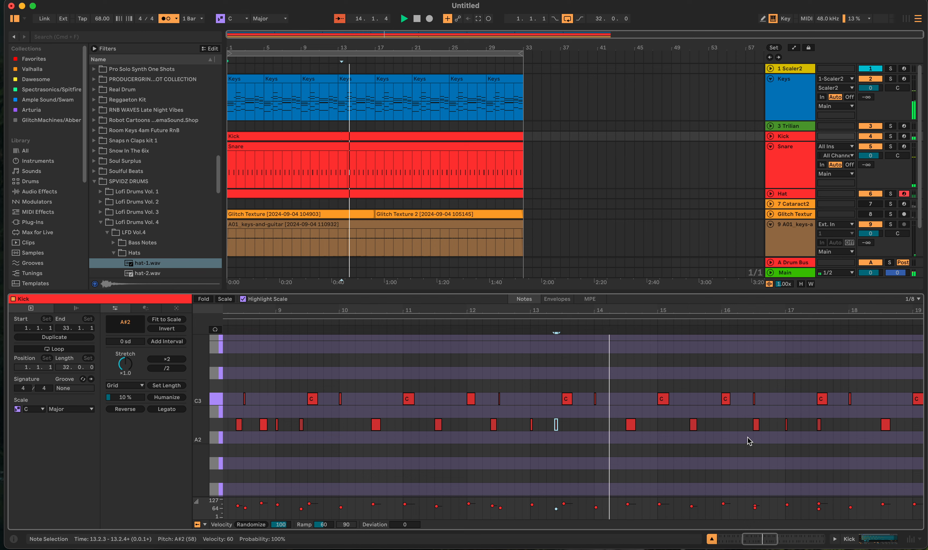
drag(758, 425, 760, 428)
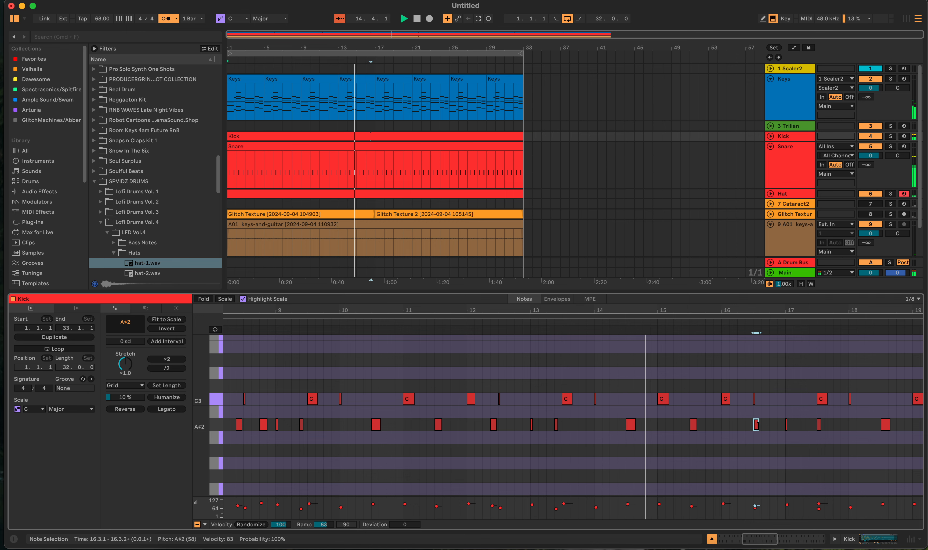
key(Right)
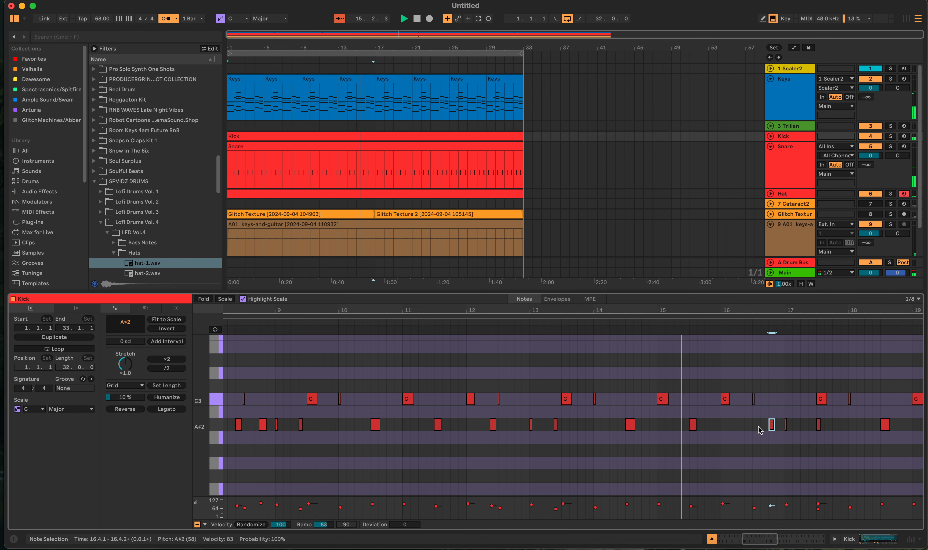
key(Left)
key(Left)
key(Left)
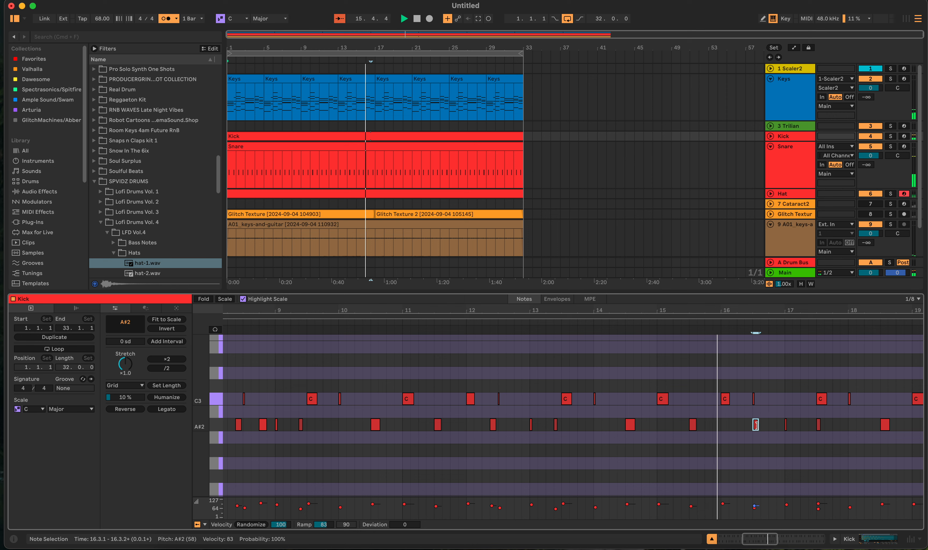
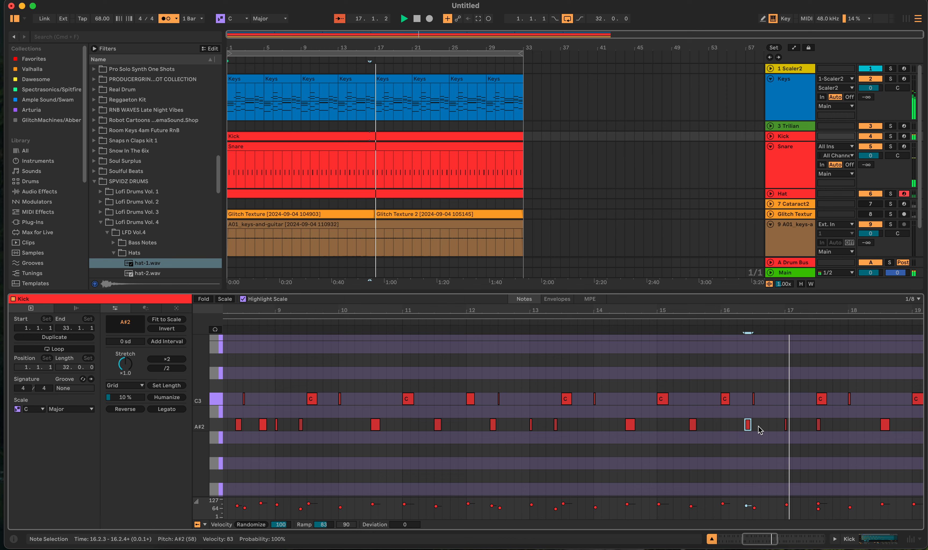
- Add an eighth-note A#2 kick at 16.4.3 and lower its velocity to 53
click(777, 427)
double_click(777, 427)
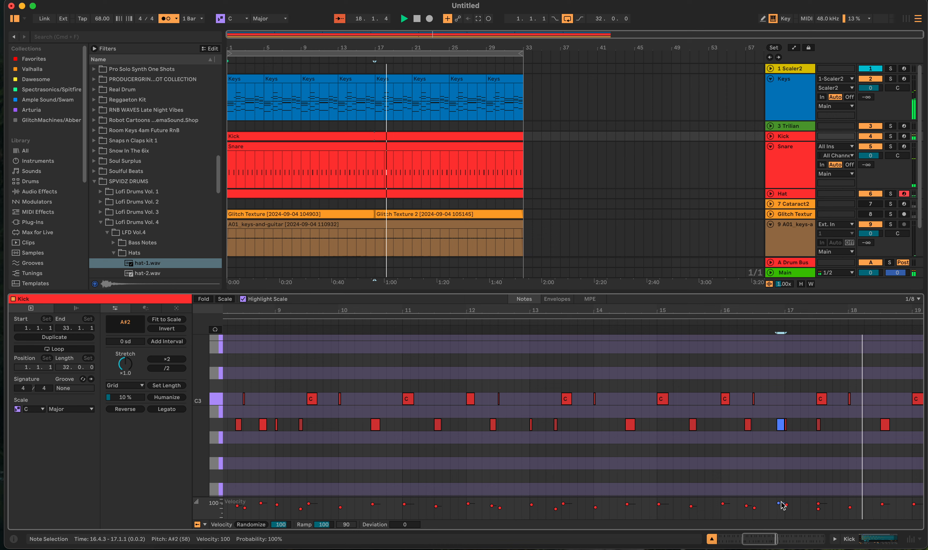
drag(778, 504, 778, 510)
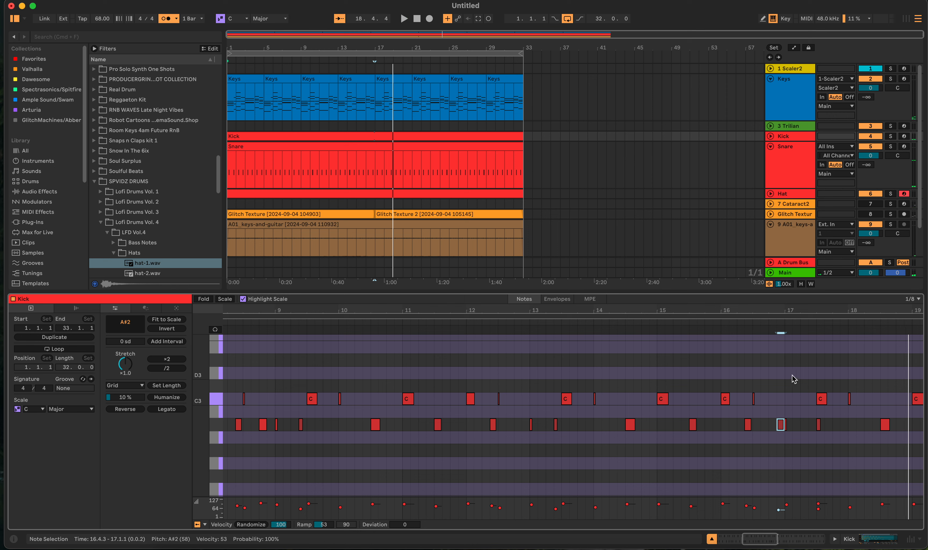
- Shorten the Kick clip to end at 17.1.1 and duplicate it directly after itself to fill bars 17 to 33
drag(784, 374, 922, 463)
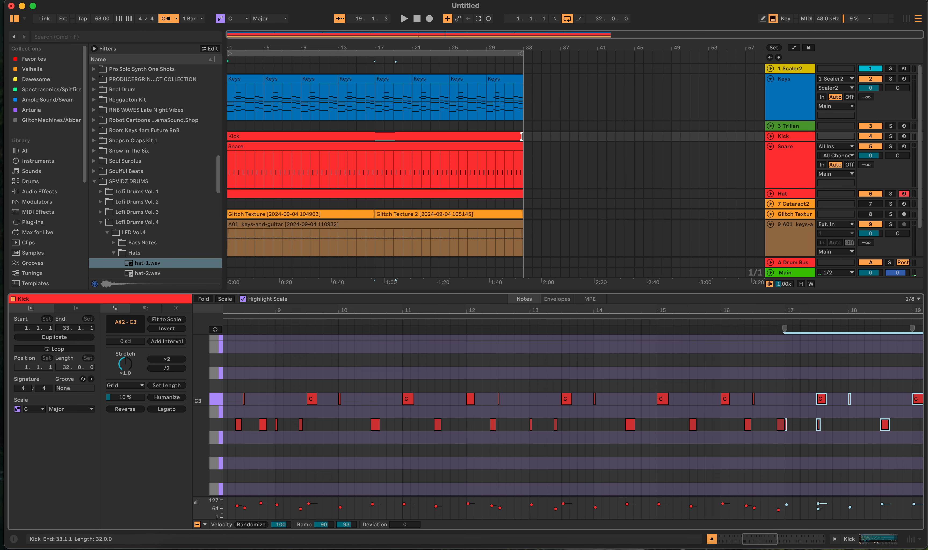
drag(520, 136, 375, 136)
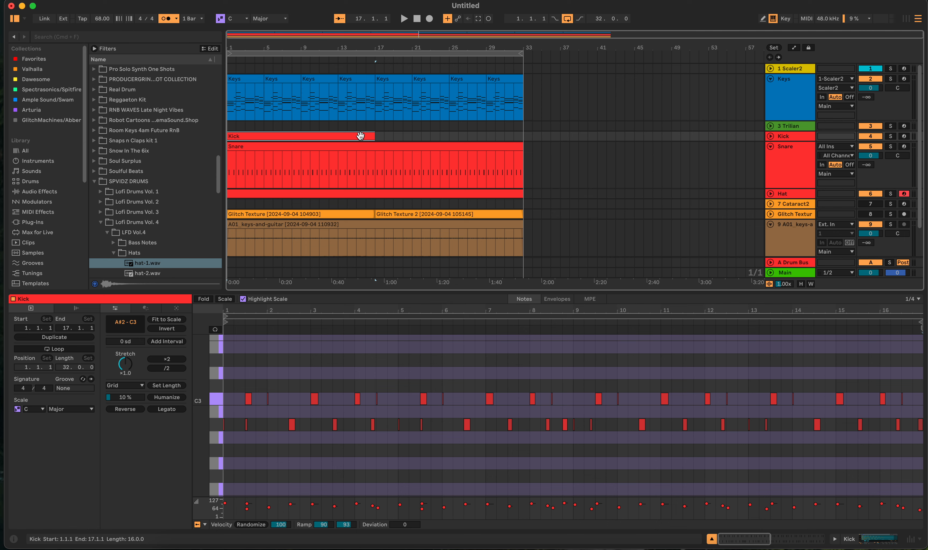
key(super+d)
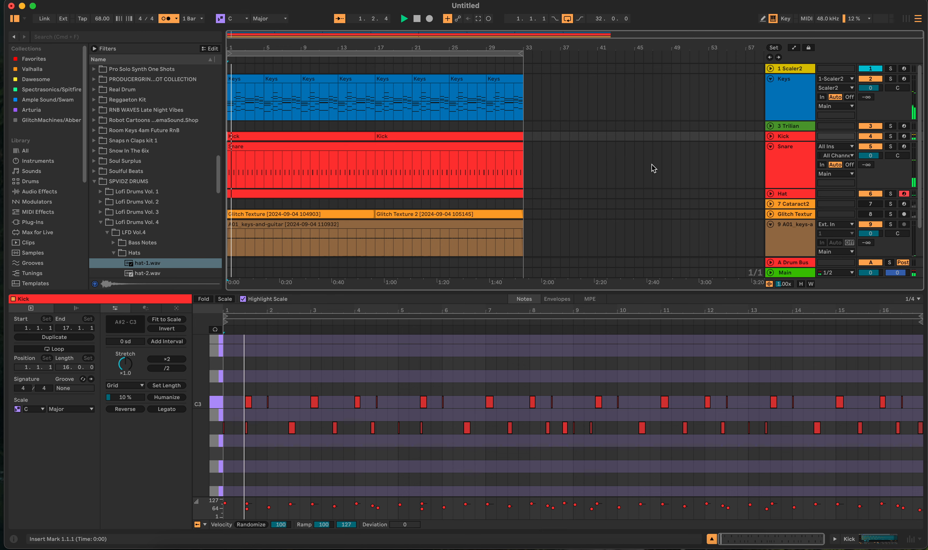
- Raise the Drum Bus send levels on the Snare, Hat and Kick tracks
key(super+alt+m)
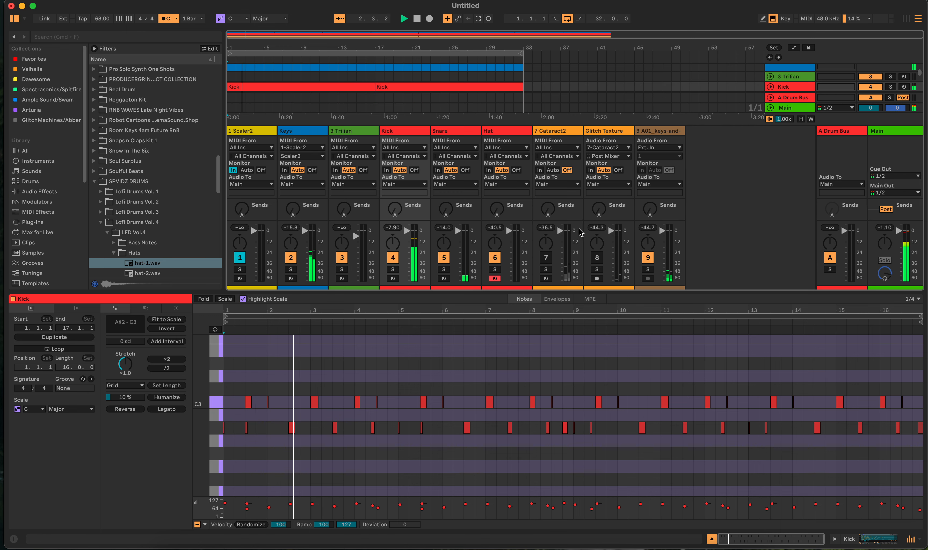
drag(445, 210, 446, 177)
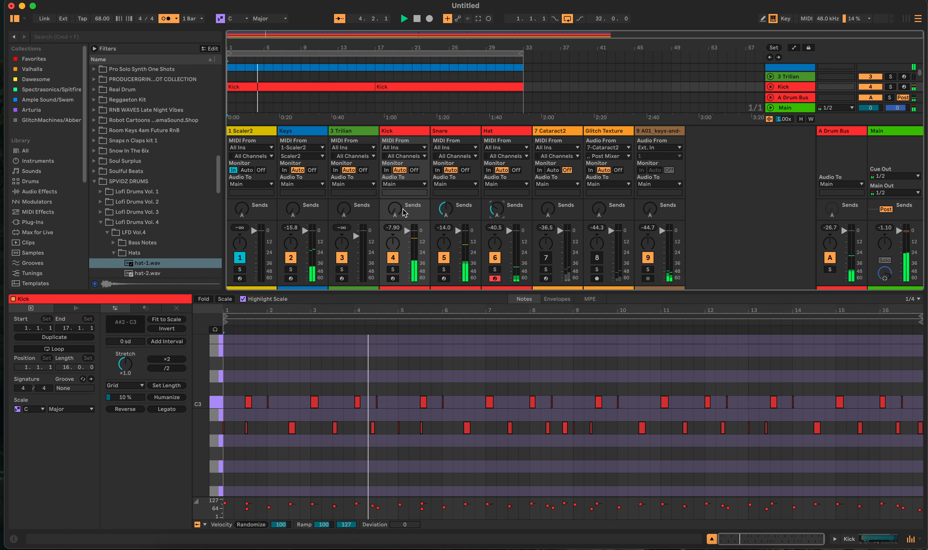
drag(395, 210, 394, 171)
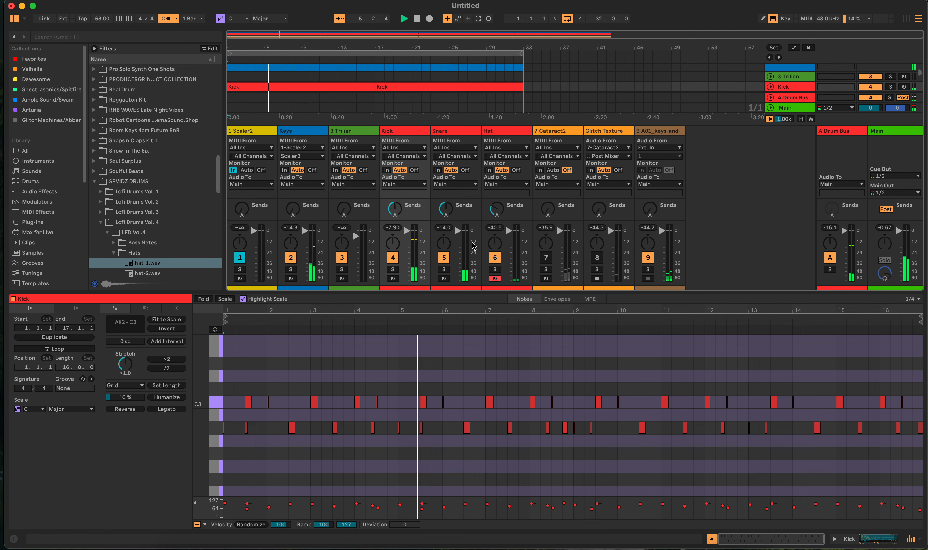
click(895, 539)
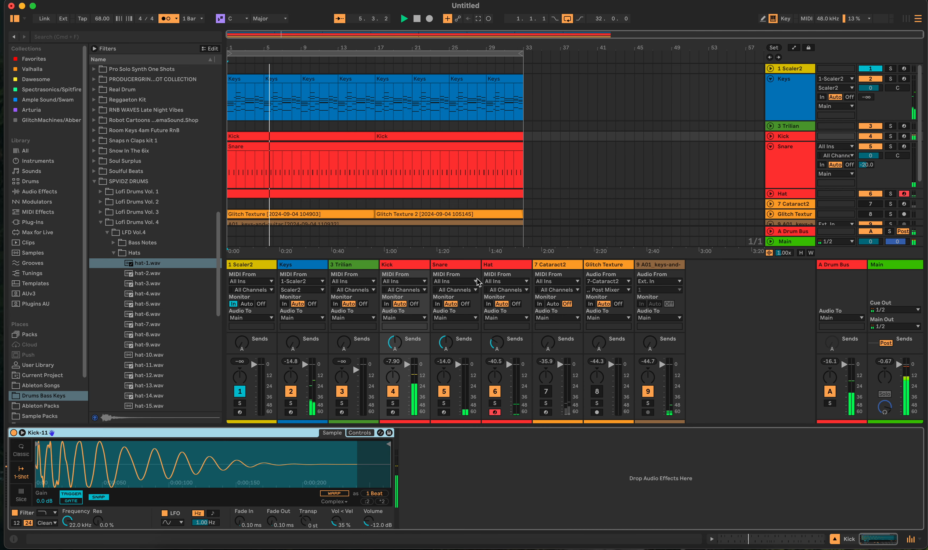
click(911, 538)
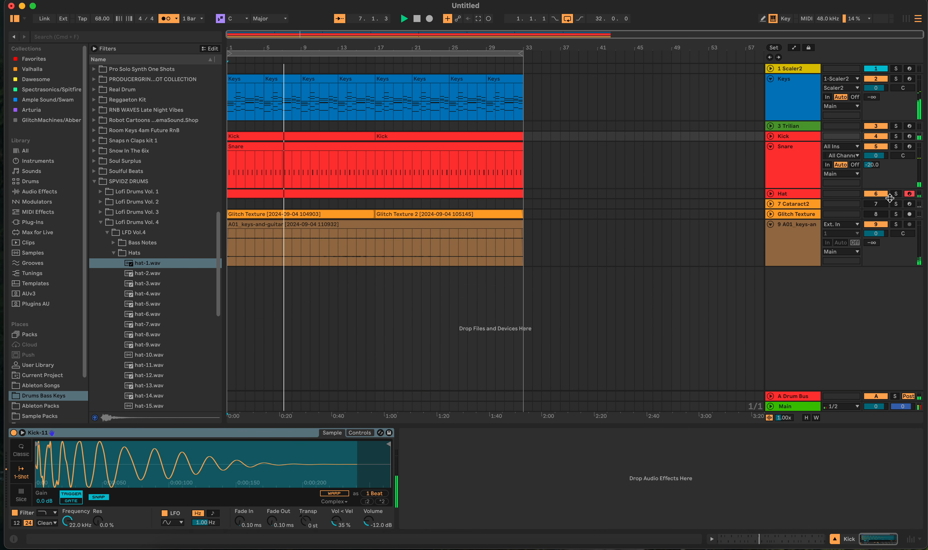
- Switch record arming from the Hat track to the Trilian track and collapse the Snare track
click(909, 194)
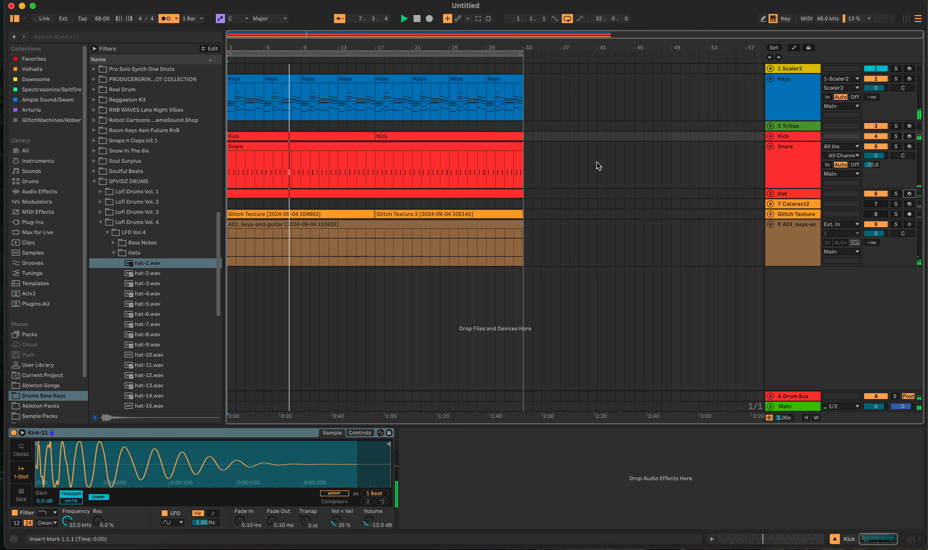
click(770, 147)
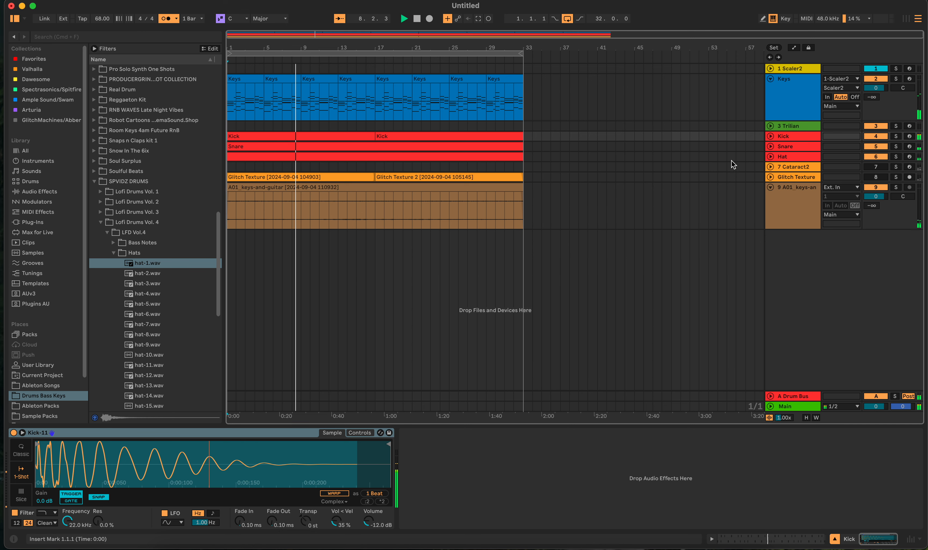
click(908, 126)
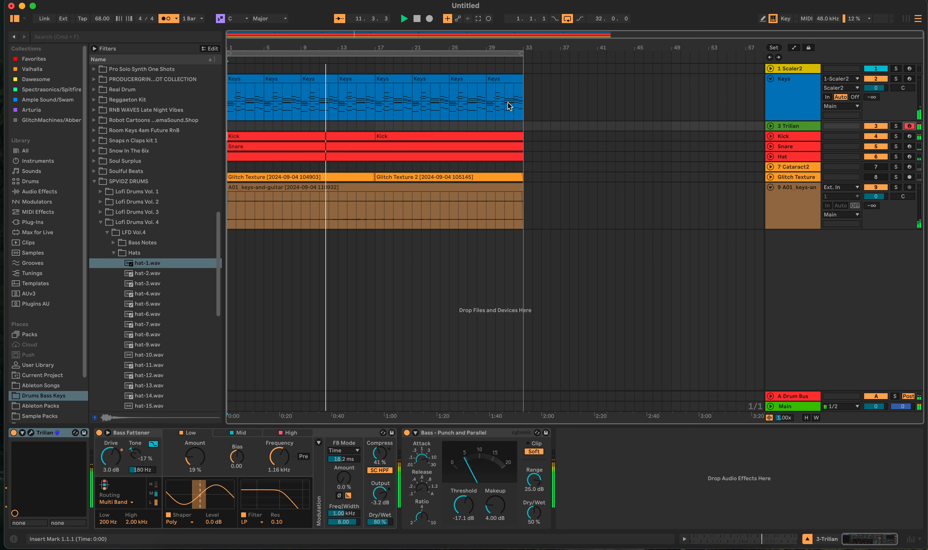
- Examine the lowest notes of the chords in the Keys clip at bar 9 as the reference for a bassline
click(309, 80)
double_click(309, 80)
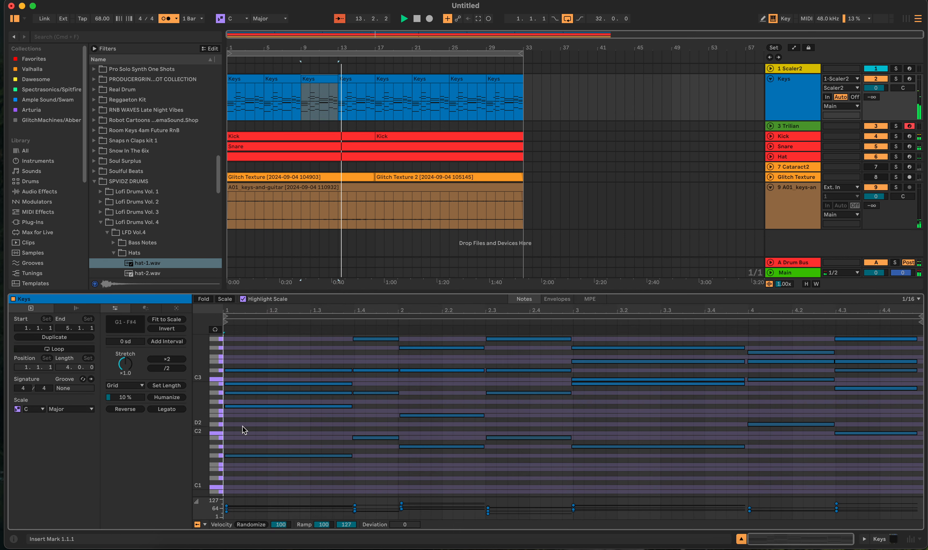
drag(233, 429, 903, 483)
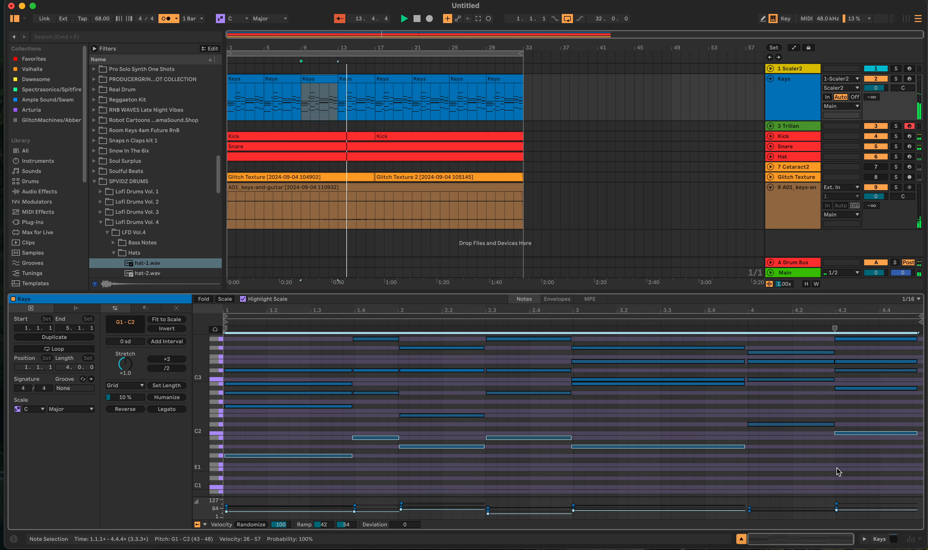
drag(897, 413, 240, 477)
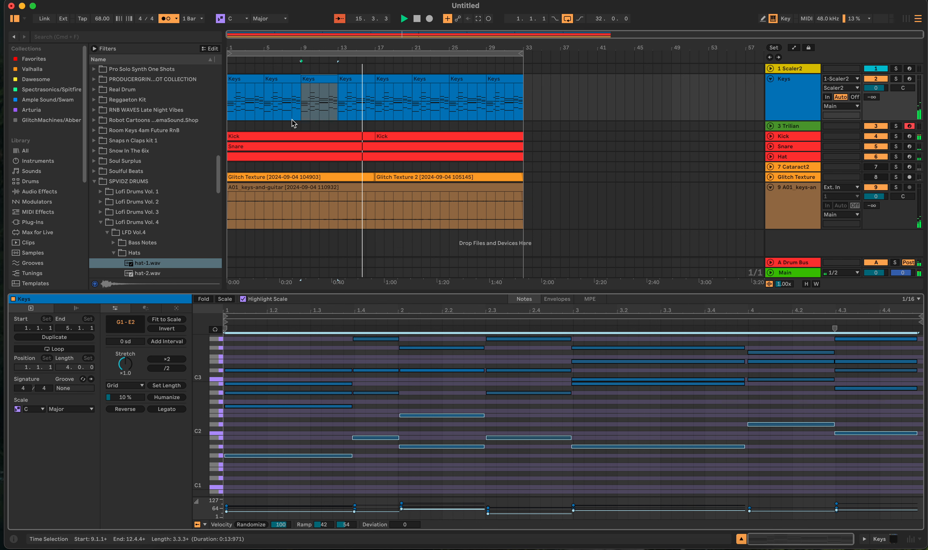
double_click(417, 19)
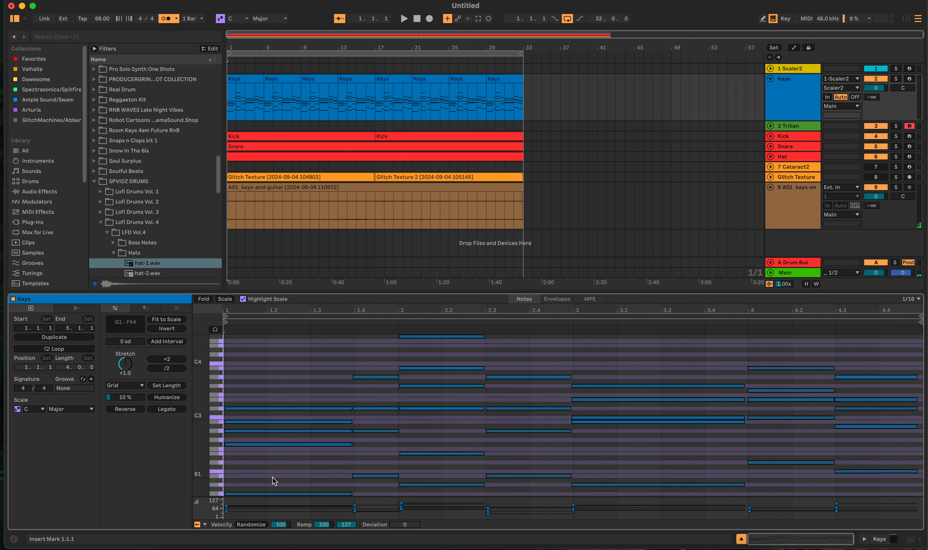
- Inspect the chords and detected scales in the Scaler2 plugin on the first track
click(533, 68)
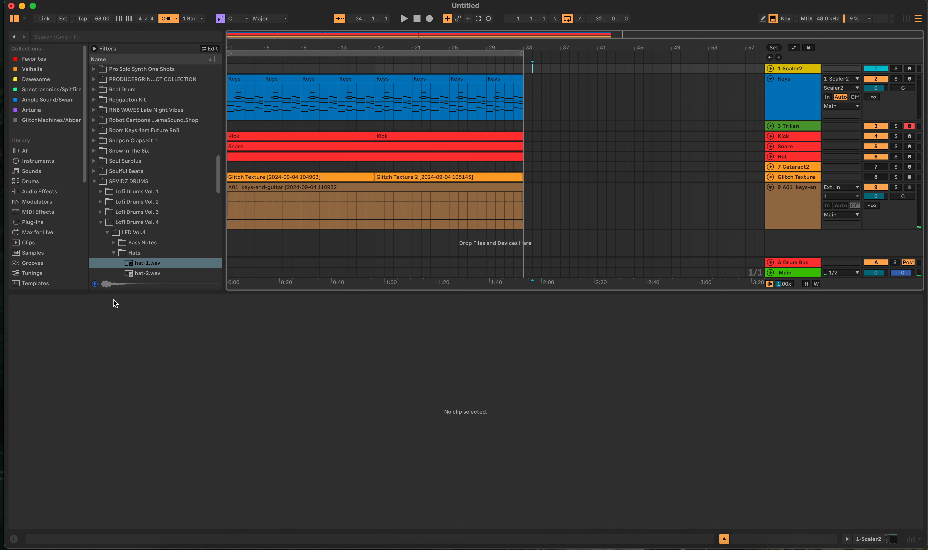
key(shift+Tab)
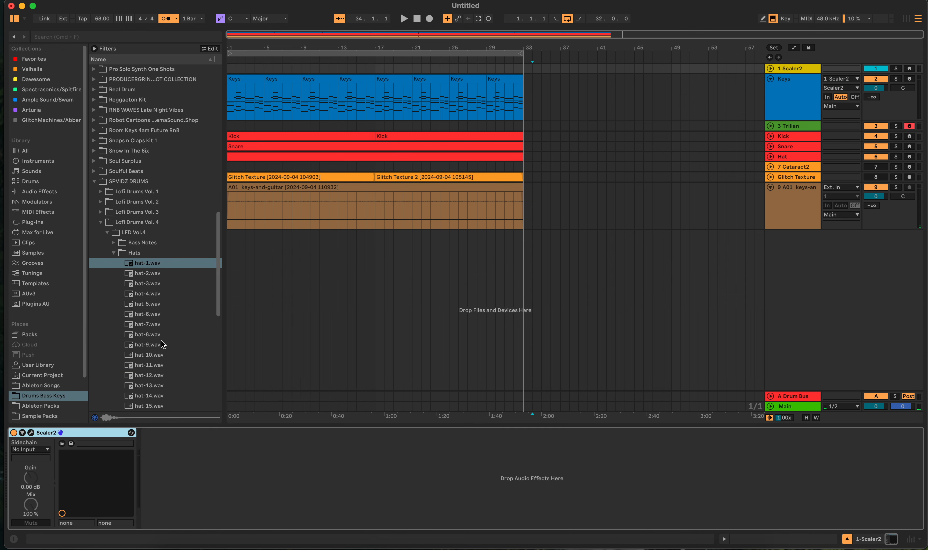
click(31, 433)
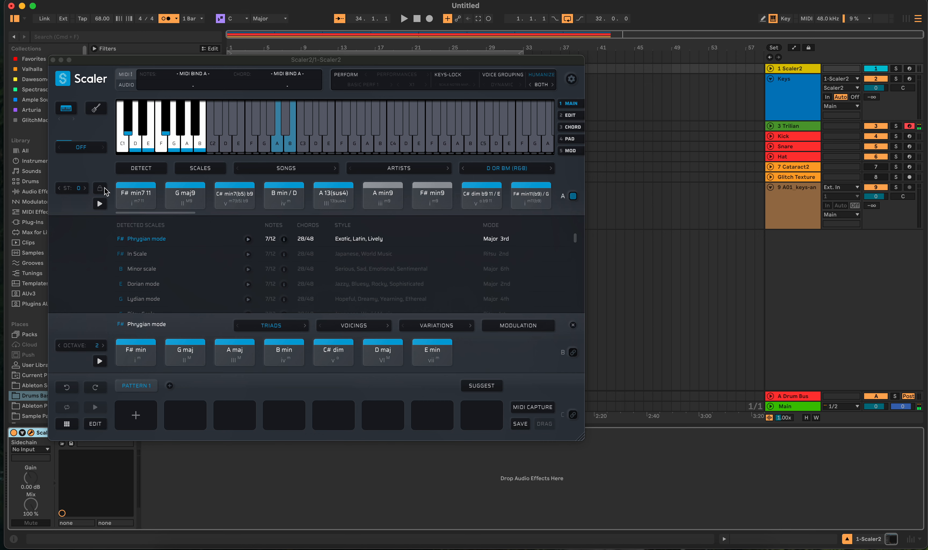
click(53, 60)
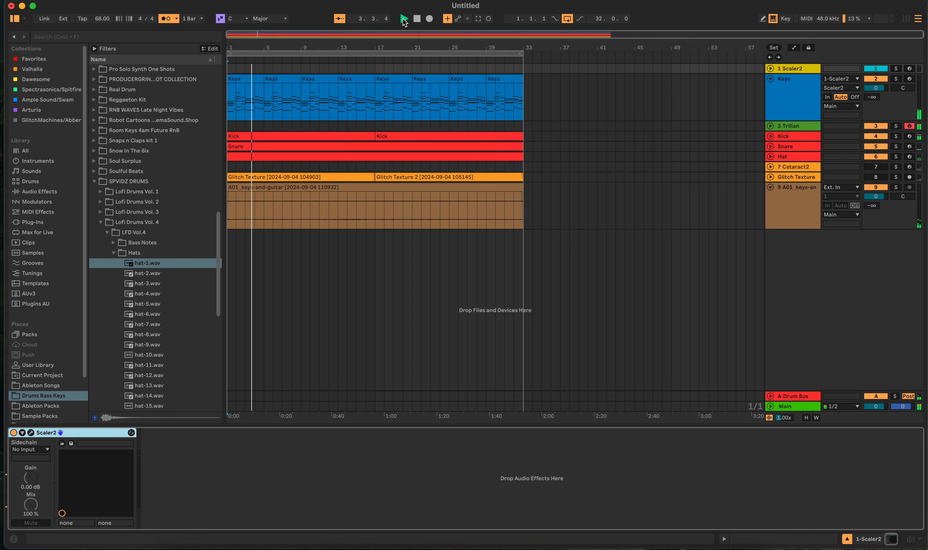
- Bypass the Bass Fattener and Bass - Punch and Parallel effects on the record-armed Trilian track
click(908, 126)
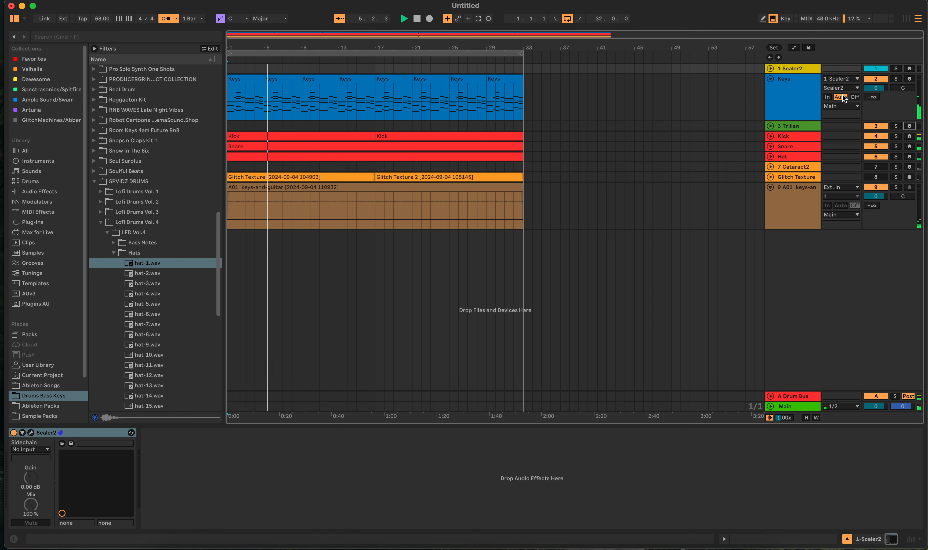
click(908, 126)
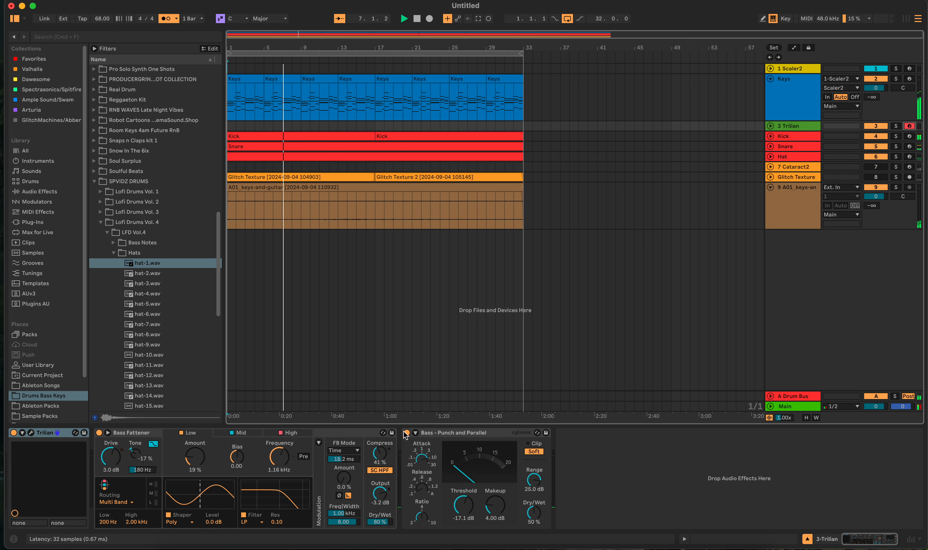
click(99, 432)
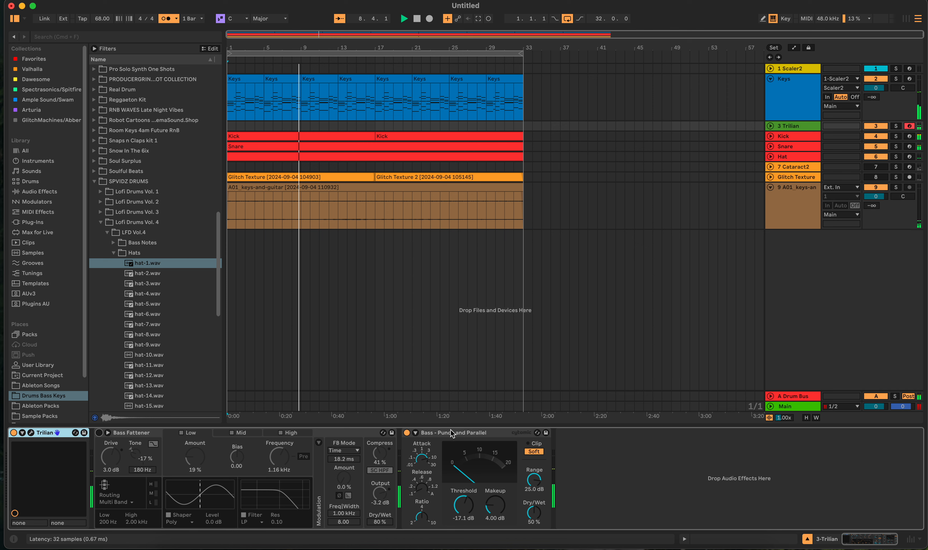
click(407, 433)
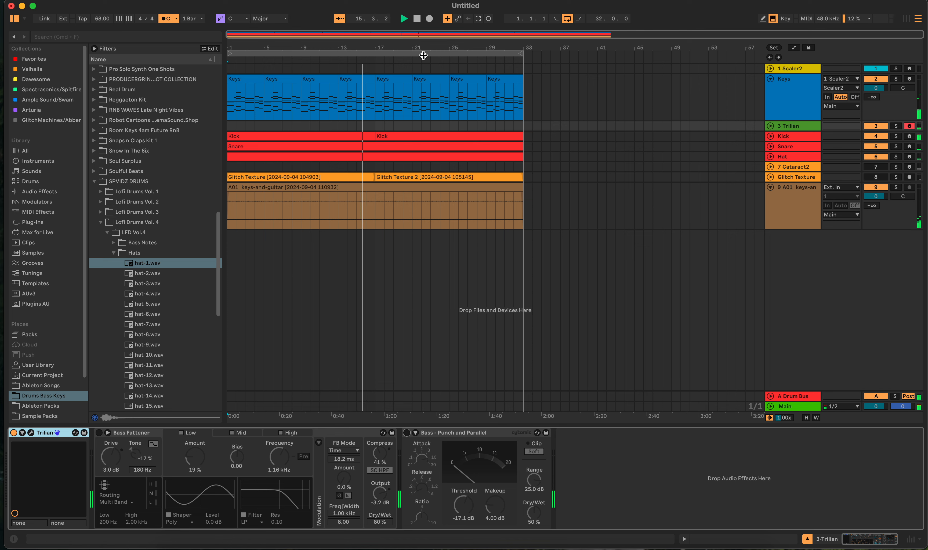
key(space)
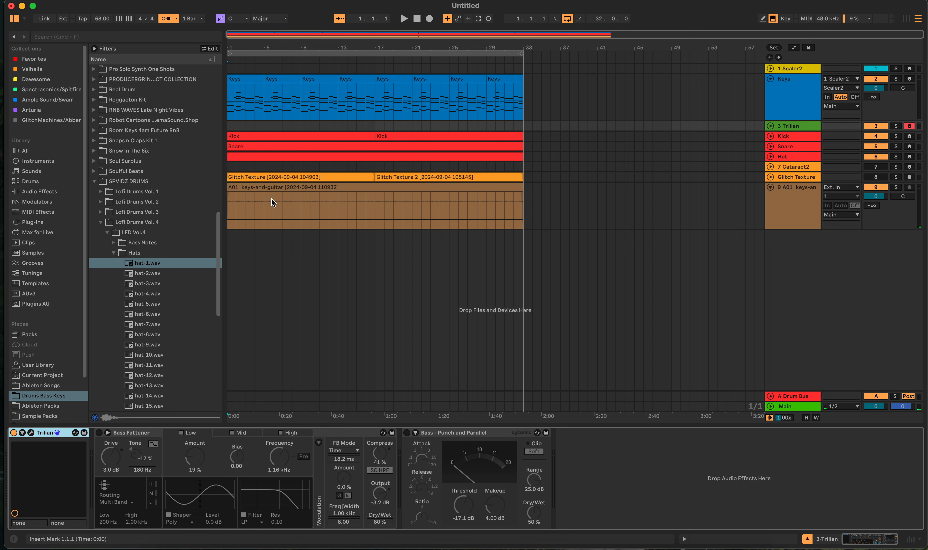
- Inspect the Love plugin's Cinematic Flavour preset settings on the keys-and-guitar track
click(555, 221)
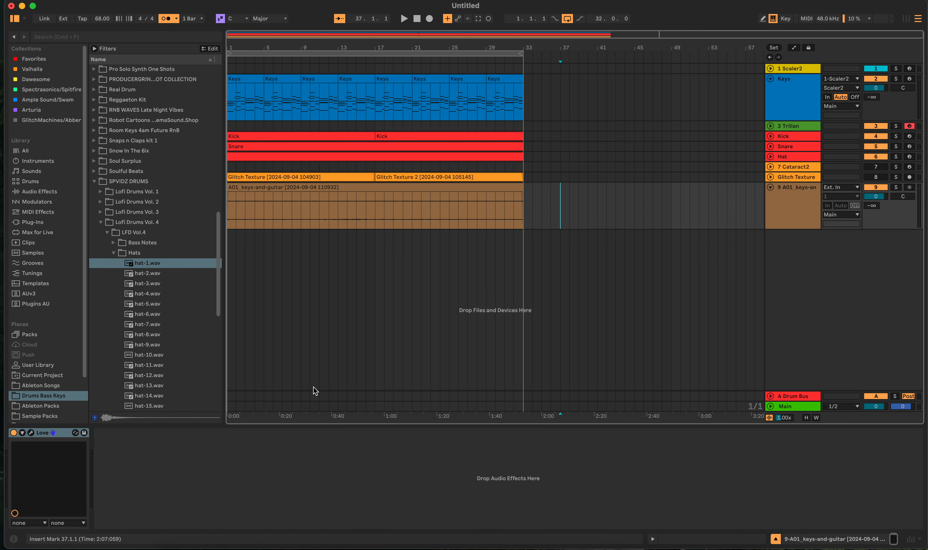
click(33, 433)
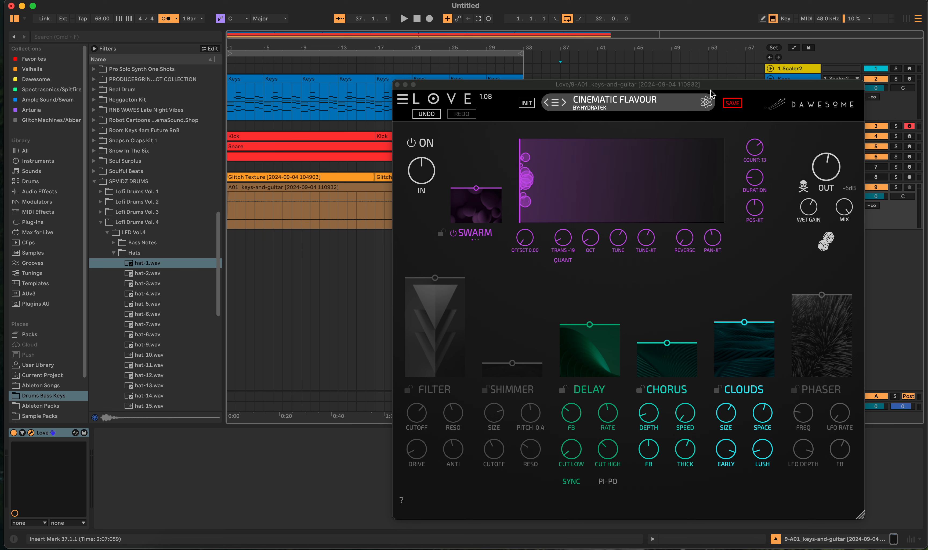
click(397, 85)
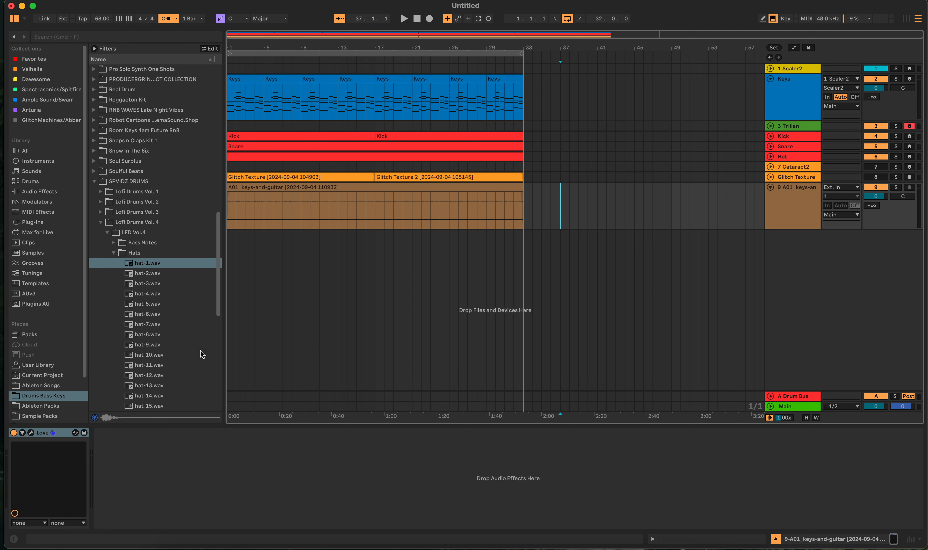
click(30, 432)
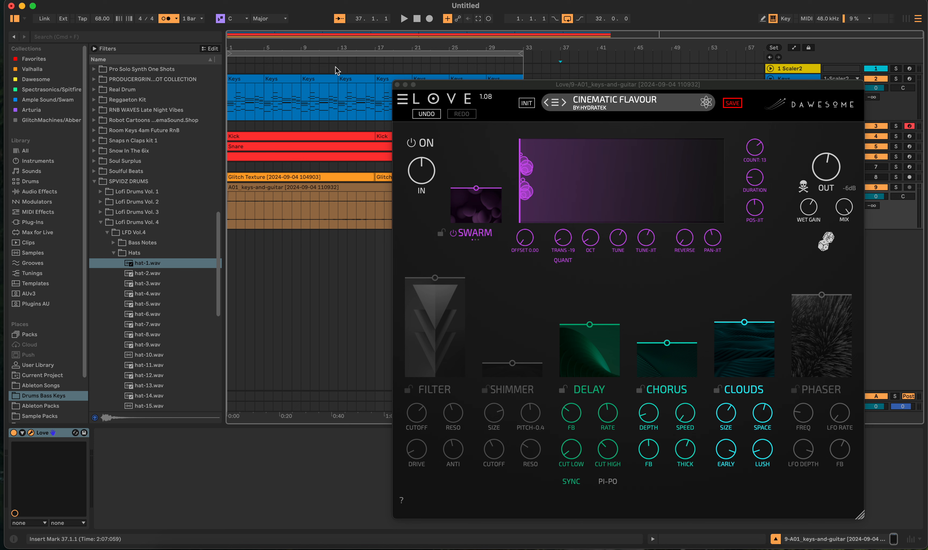
click(397, 84)
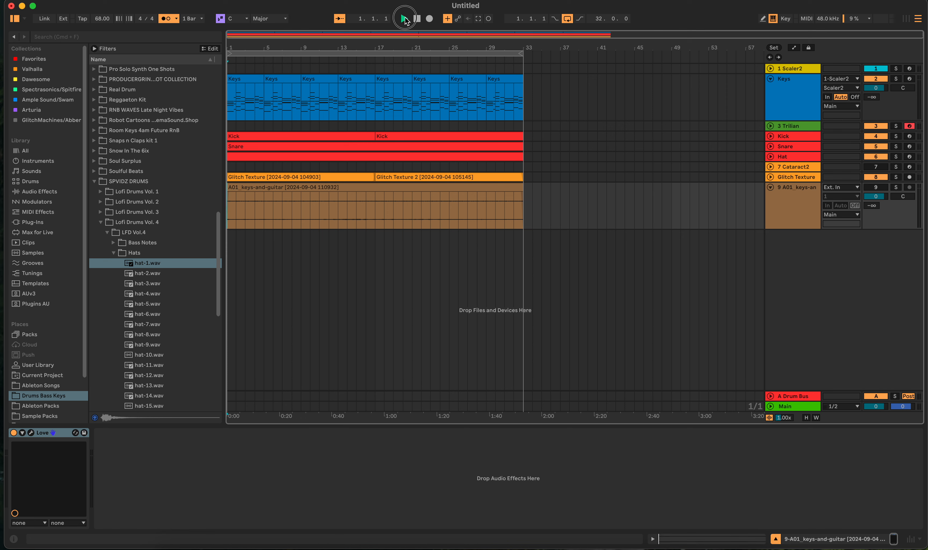
- Play through the arrangement, deactivate the Glitch Texture track and start playback again from the beginning
click(405, 20)
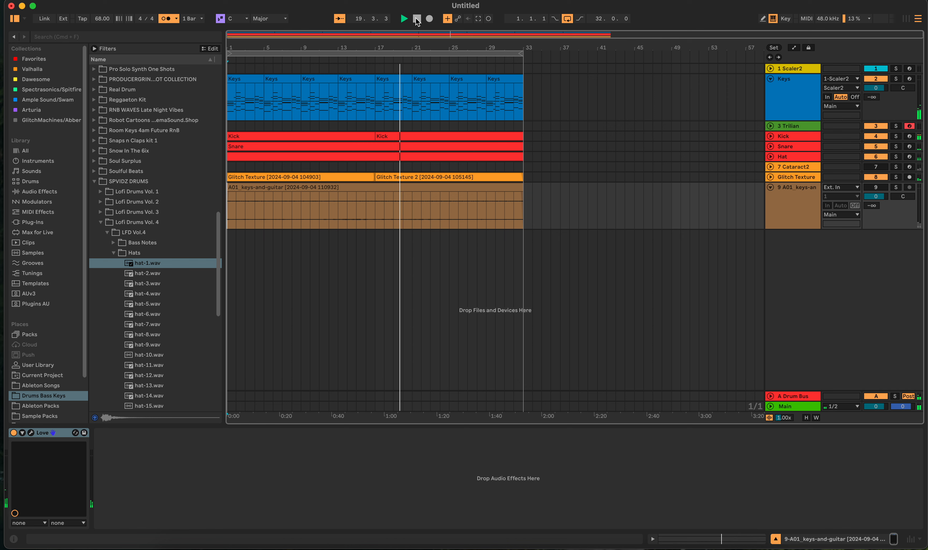
key(space)
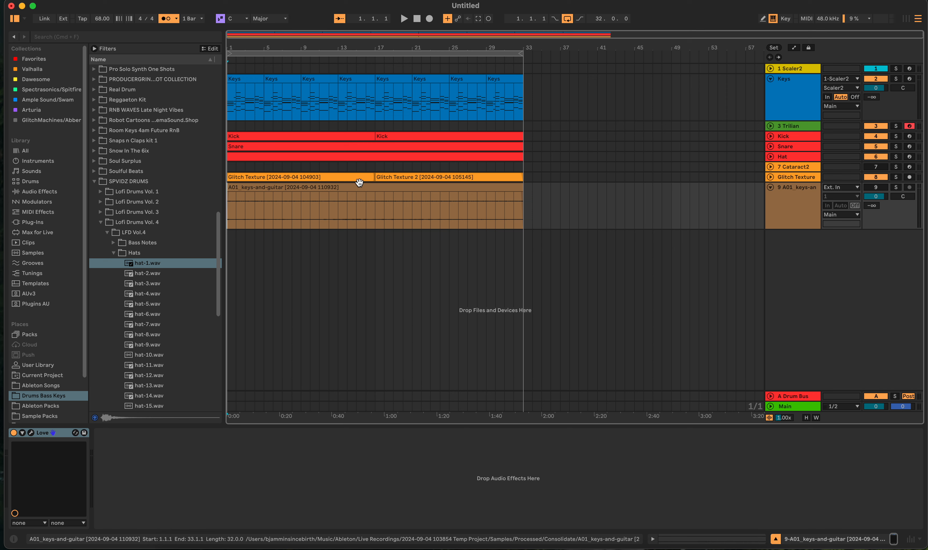
click(881, 179)
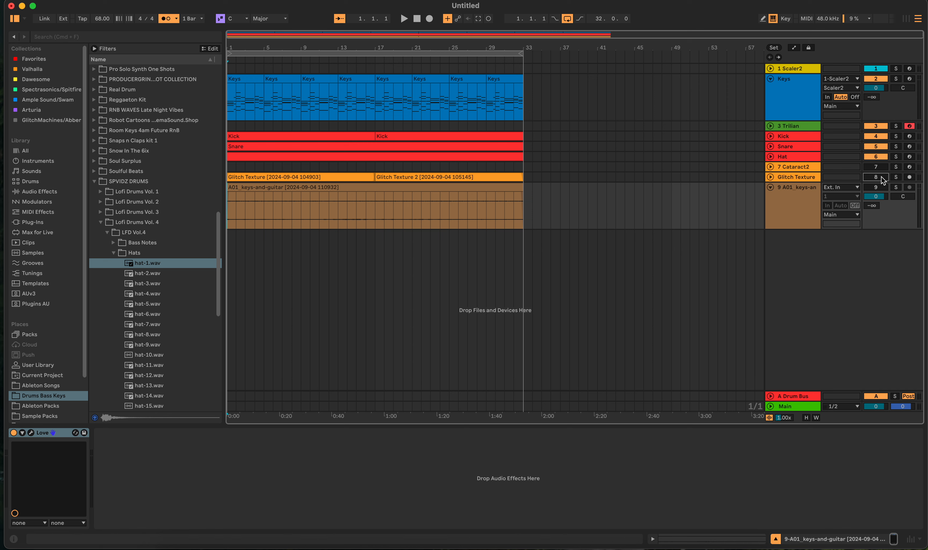
click(404, 19)
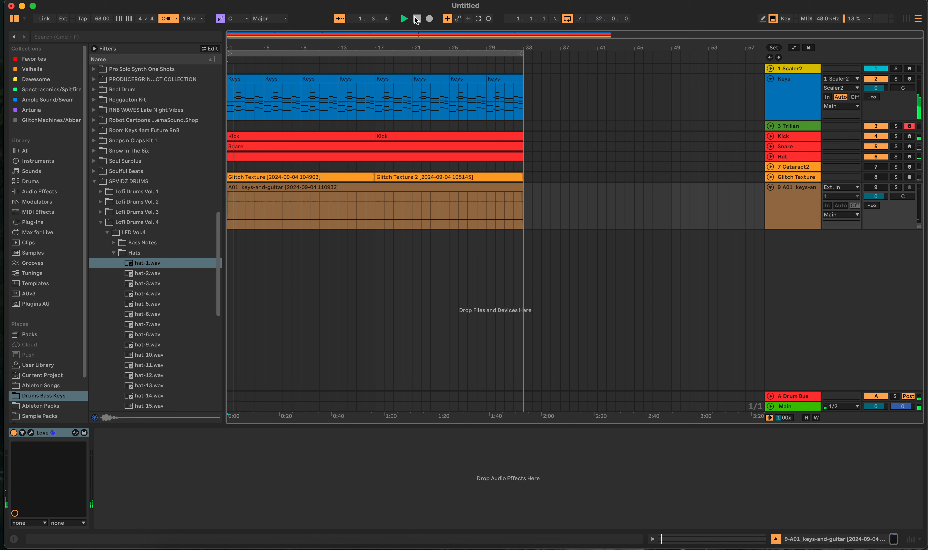
- Stop playback, activate the keys-and-guitar track and play the arrangement again from the beginning
click(416, 18)
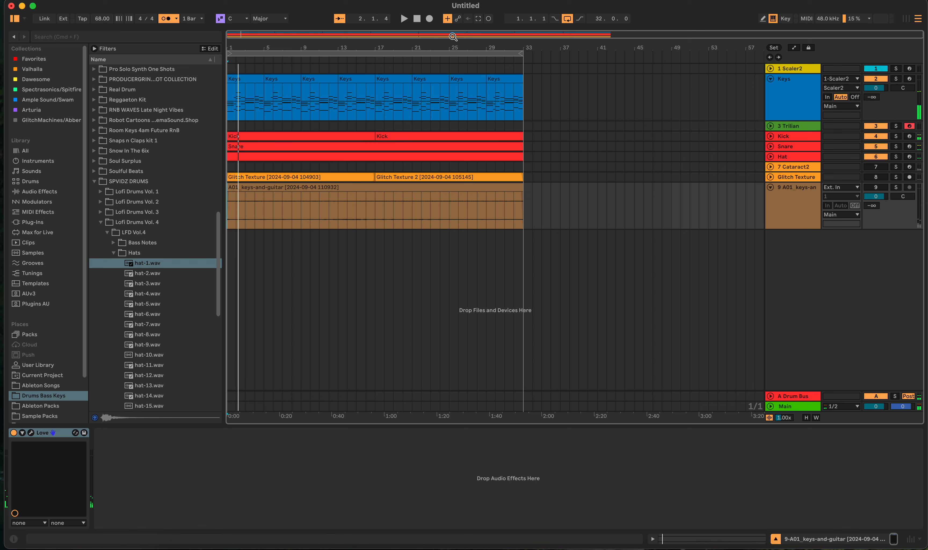
click(870, 187)
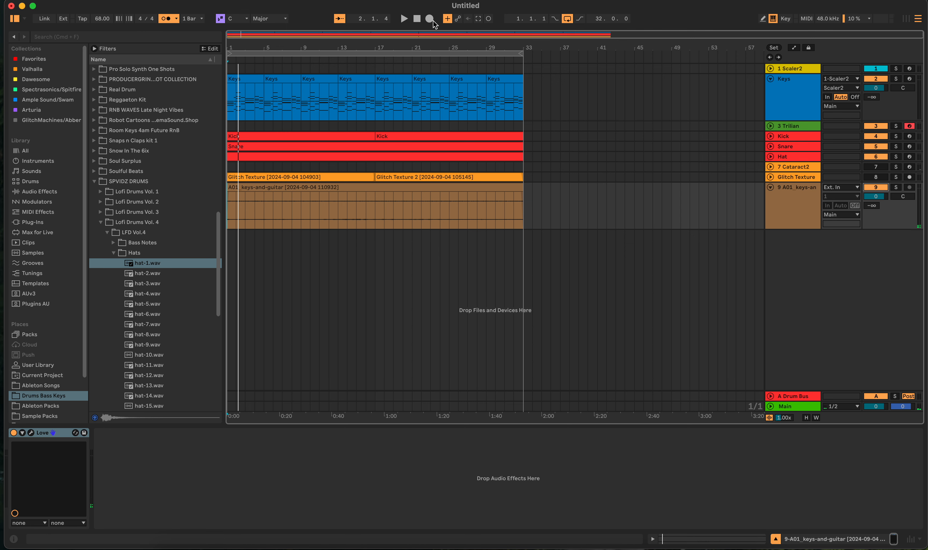
click(403, 18)
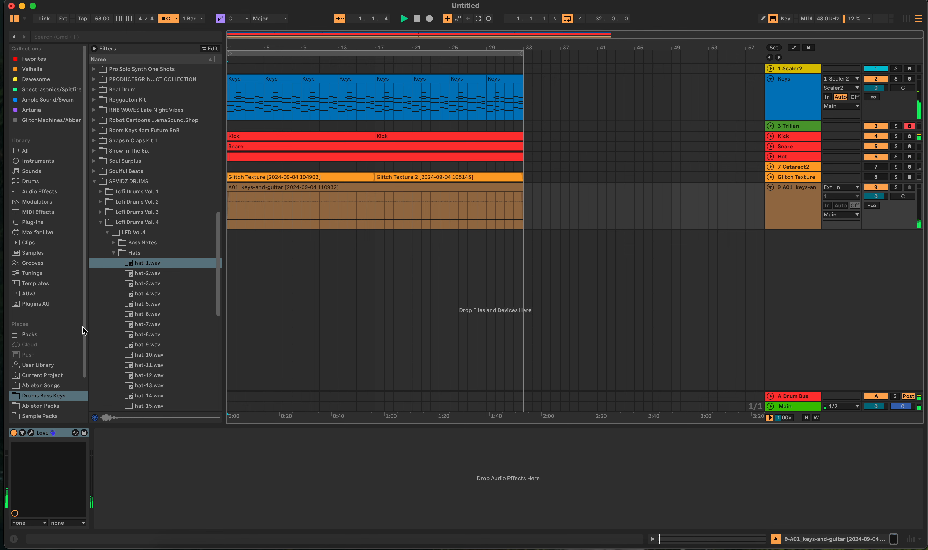
- Fine-tune the output level of the Love plugin on the keys-and-guitar track while listening, close the plugin and stop playback
click(30, 433)
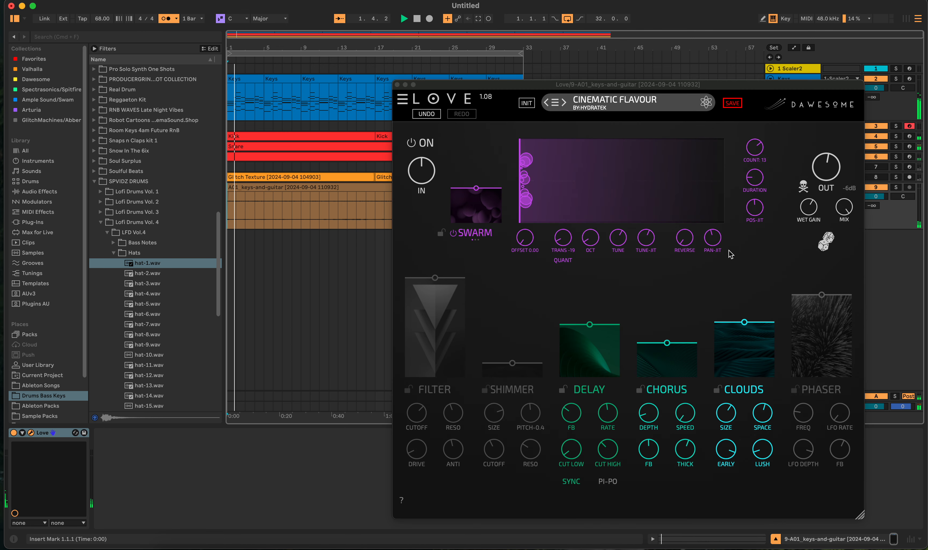
click(825, 177)
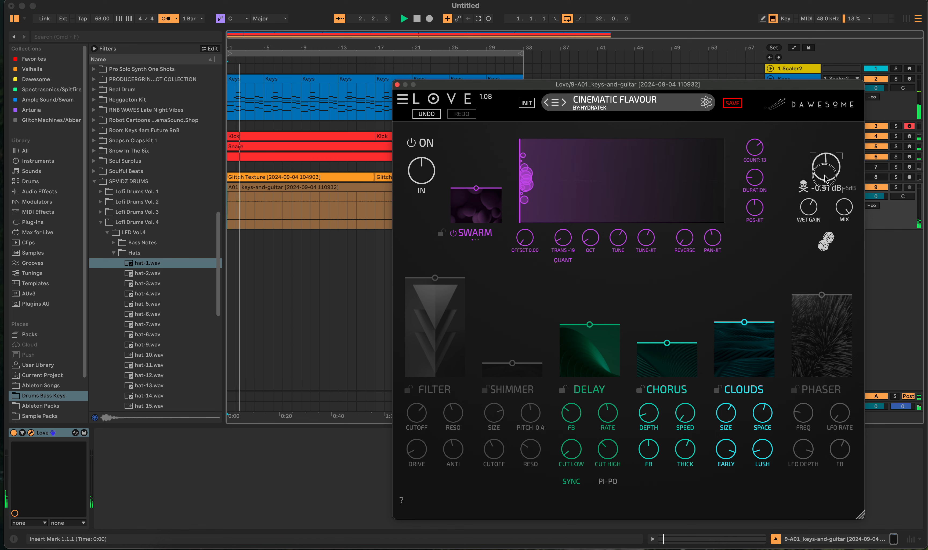
drag(825, 178, 825, 184)
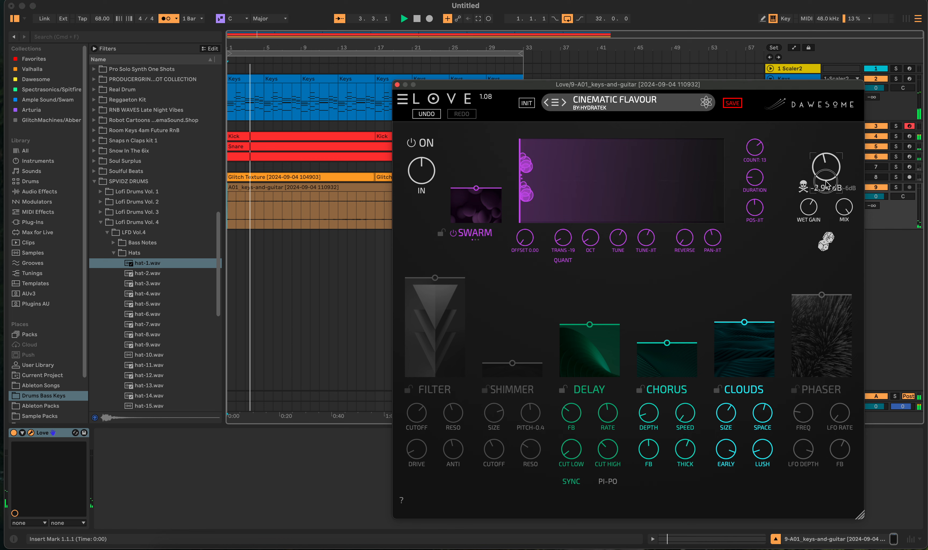
click(396, 85)
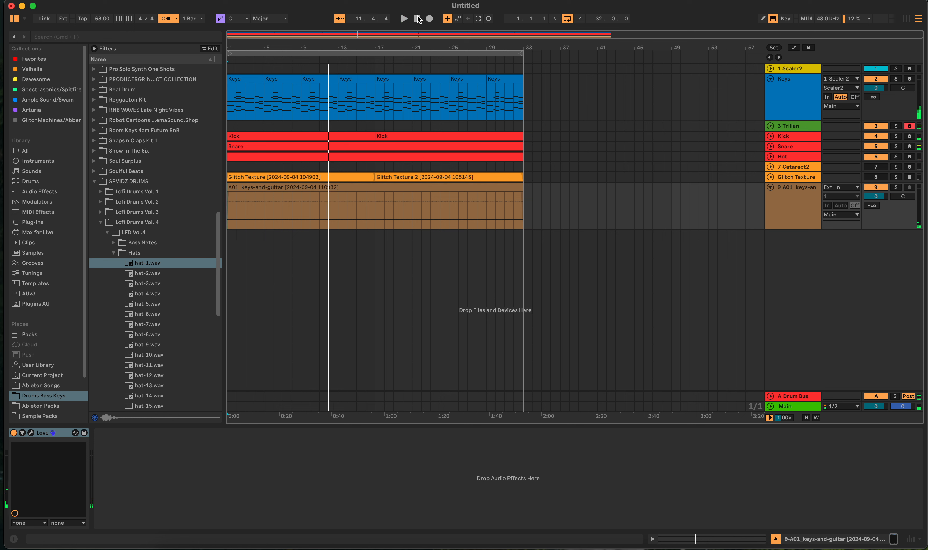
click(417, 18)
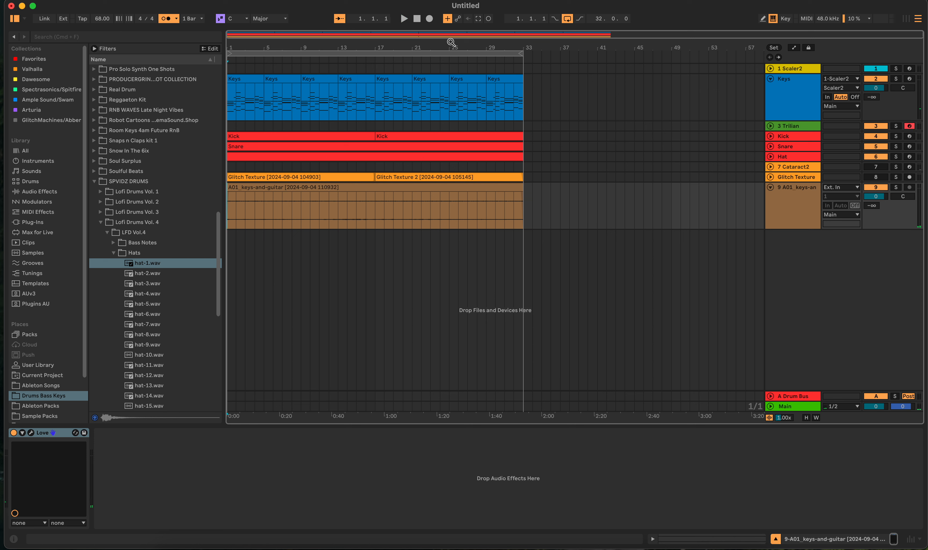